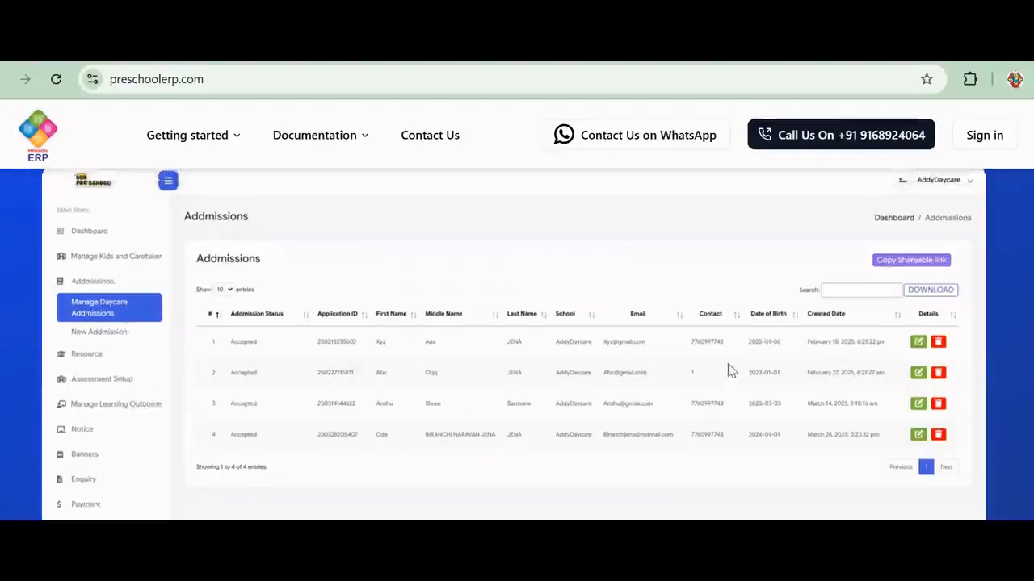
Scroll up to the 'Admissions Management in Adiuvaret Preschool ERP' section on preschoolerp.com
scroll(731, 370, "up", 3)
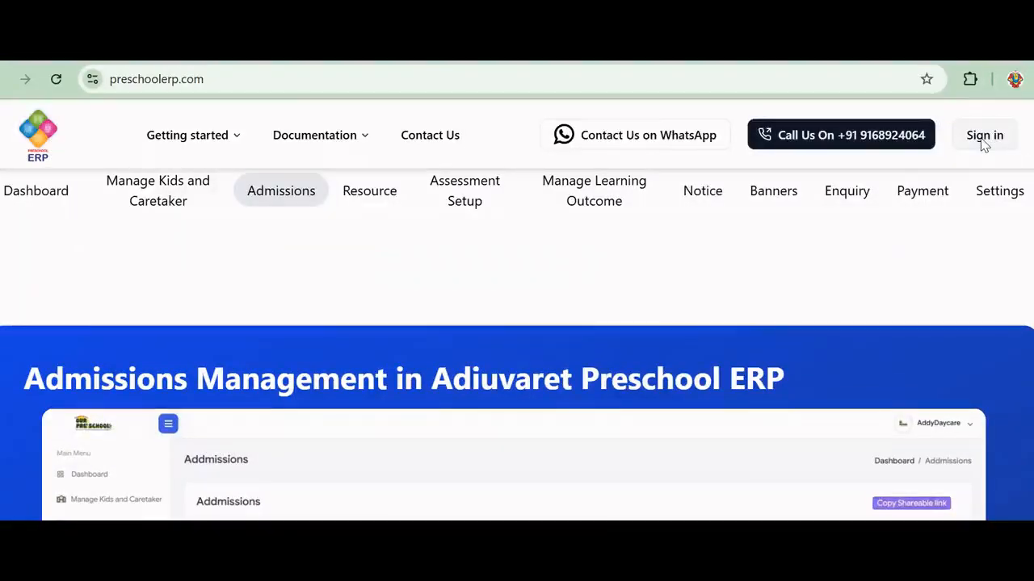
Sign in through the admin login page and zoom the browser to 90%
left_click(984, 137)
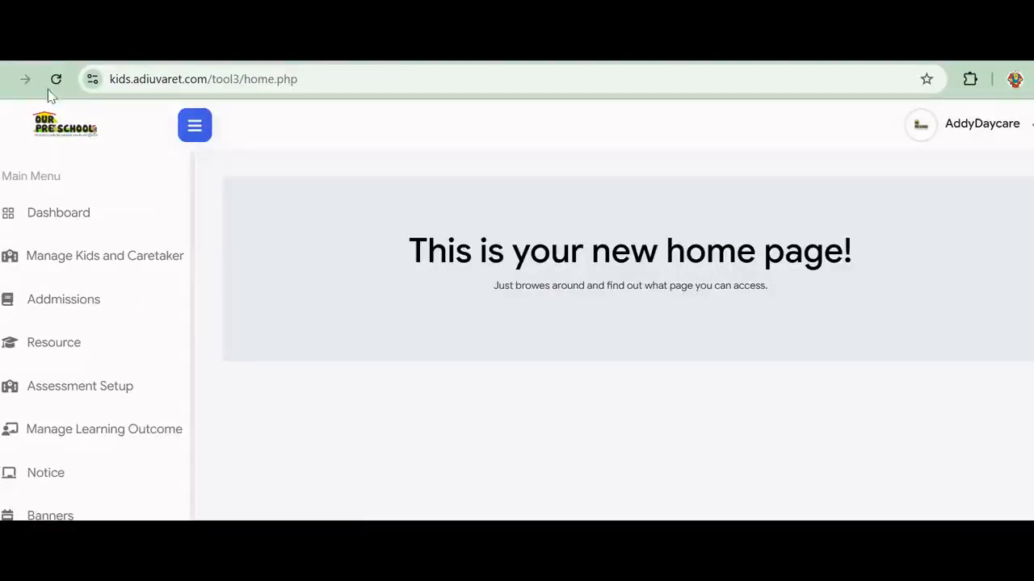
left_click(974, 129)
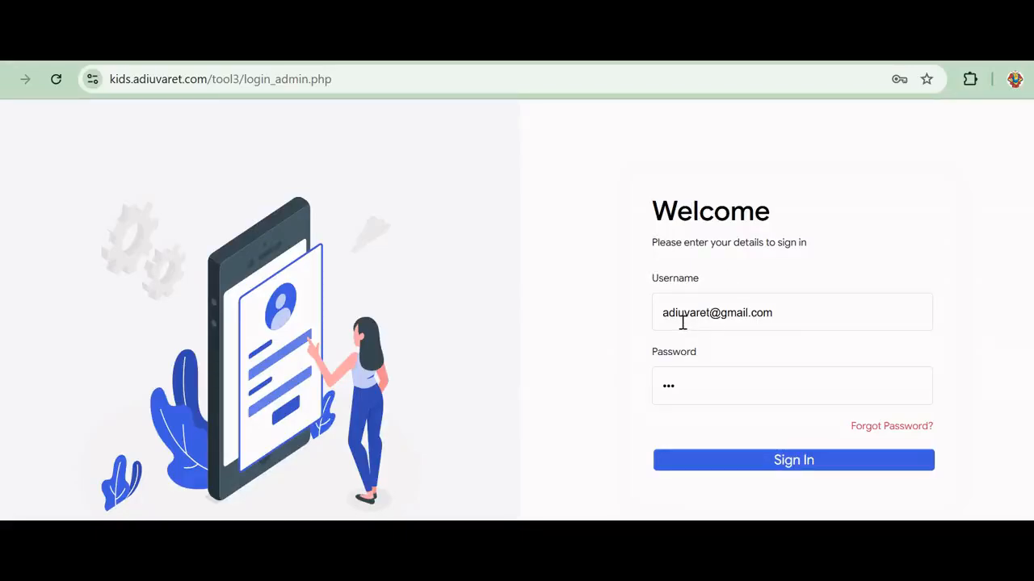
left_click(755, 460)
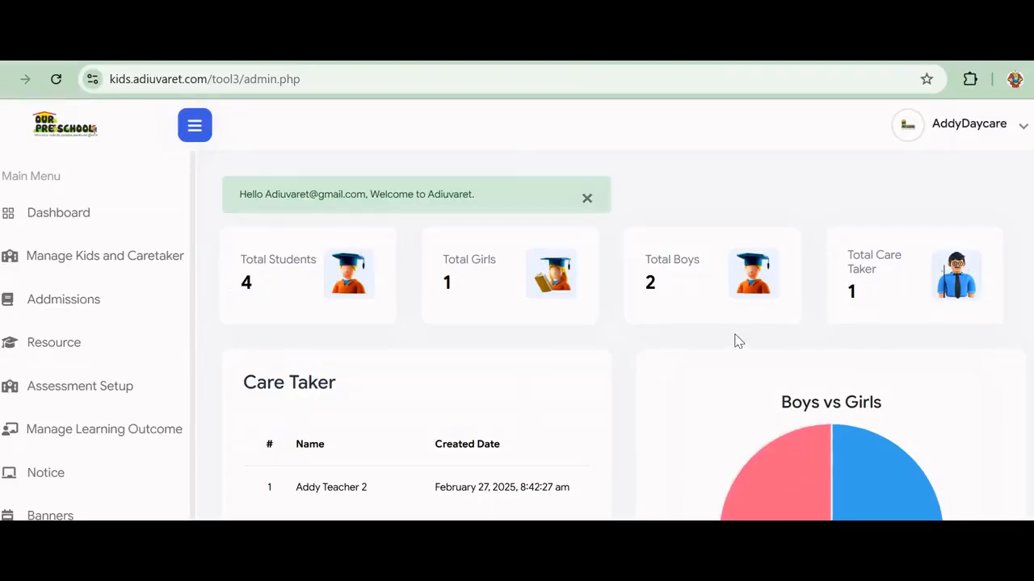
key("ctrl+minus")
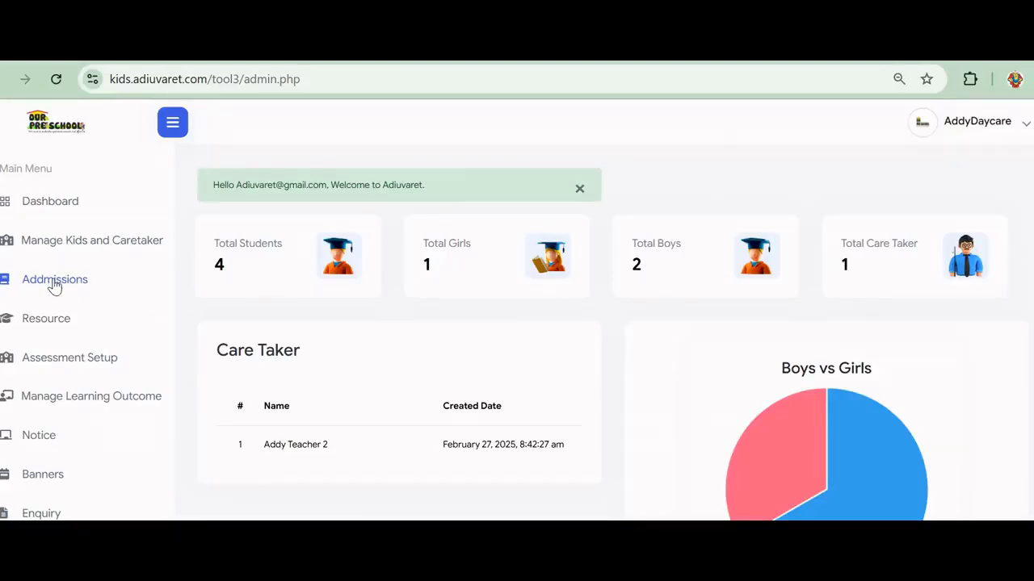
left_click(54, 283)
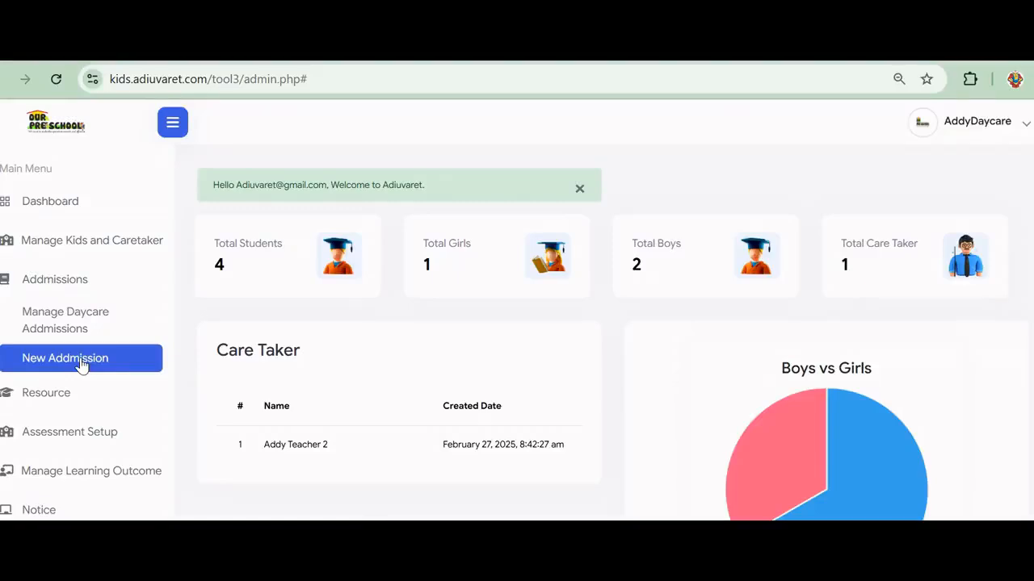
left_click(81, 365)
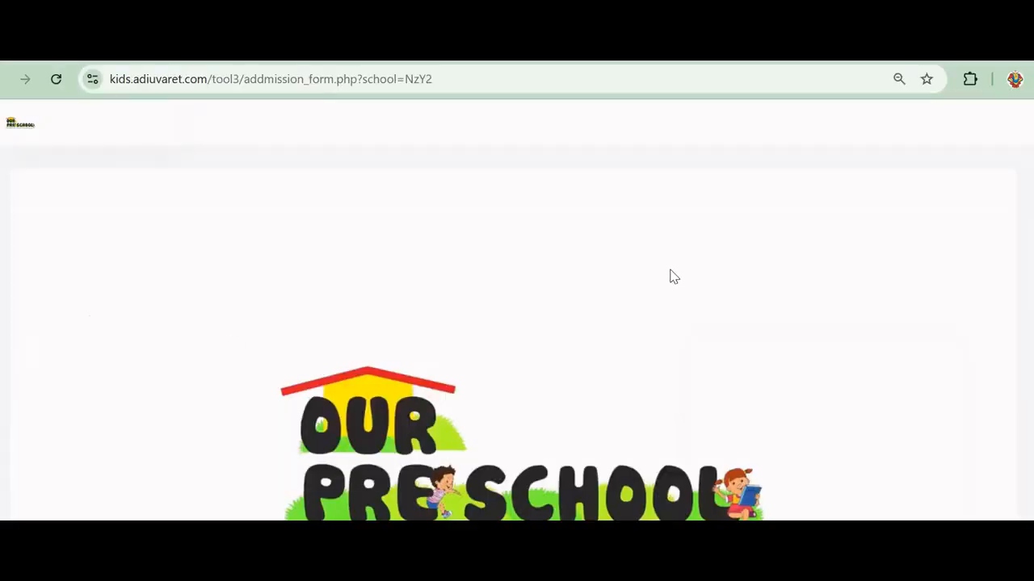
scroll(671, 276, "down", 5)
scroll(670, 276, "down", 8)
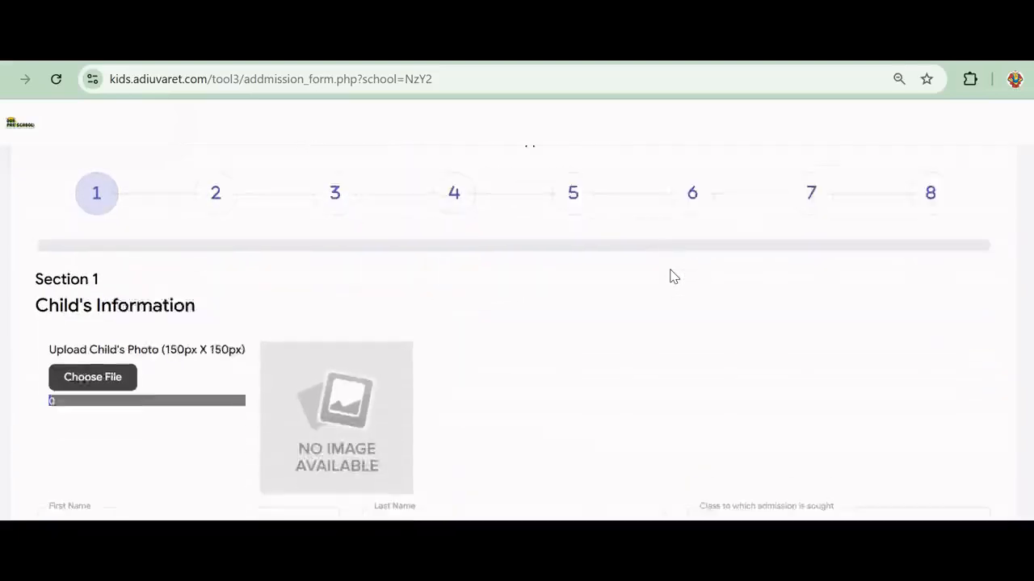
scroll(670, 277, "up", 12)
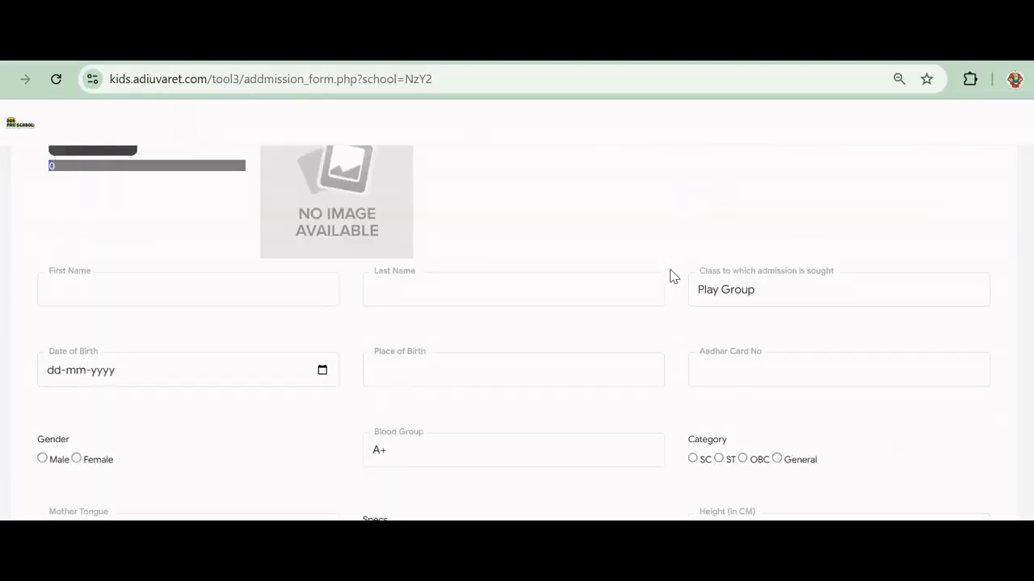
scroll(671, 276, "up", 3)
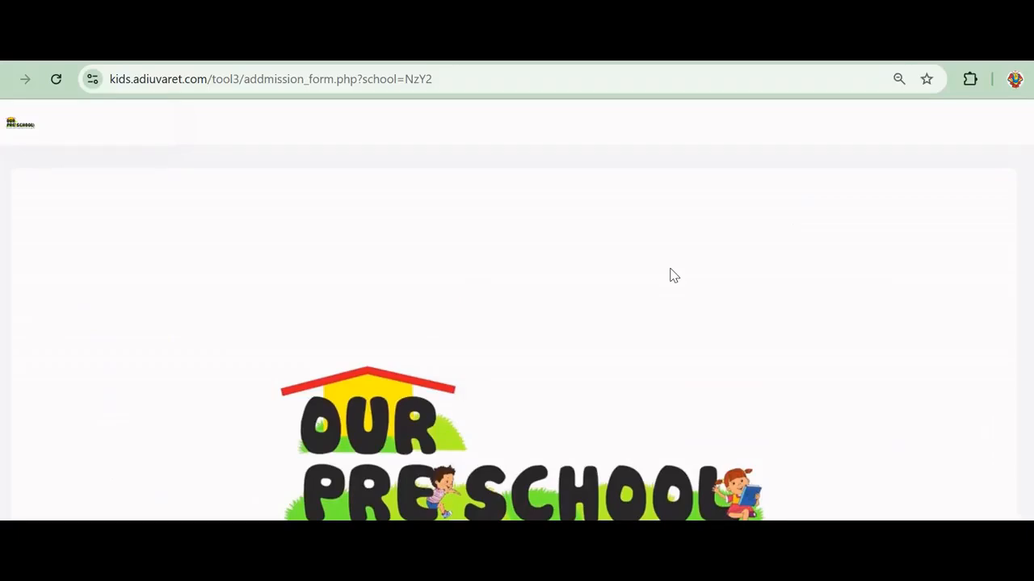
scroll(473, 278, "down", 6)
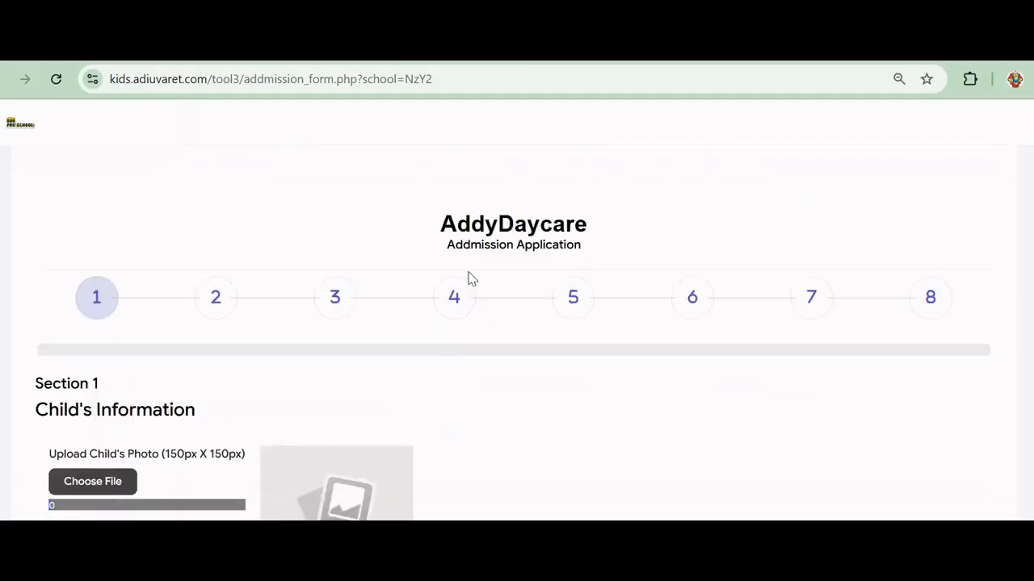
scroll(473, 278, "down", 3)
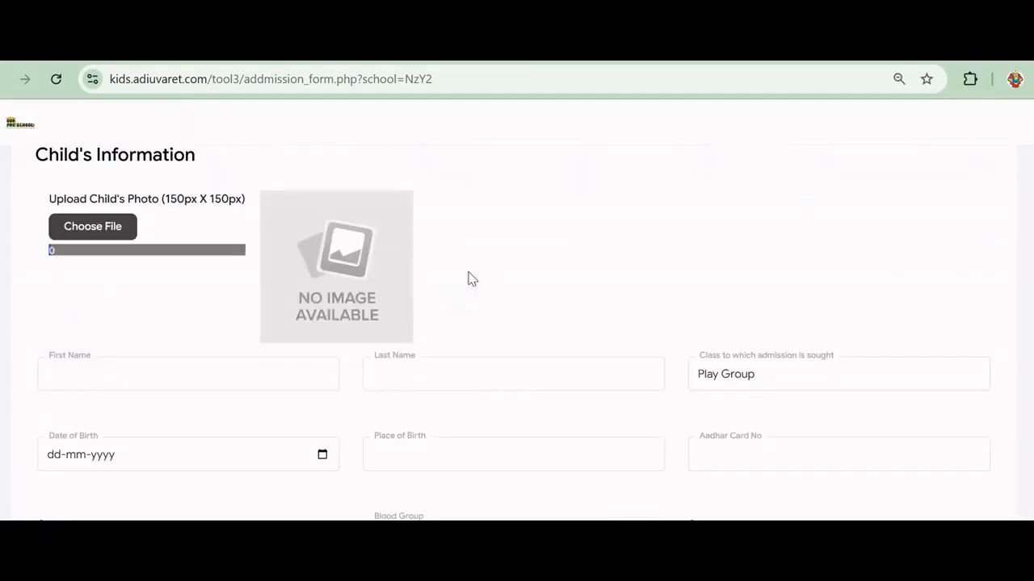
scroll(473, 279, "down", 5)
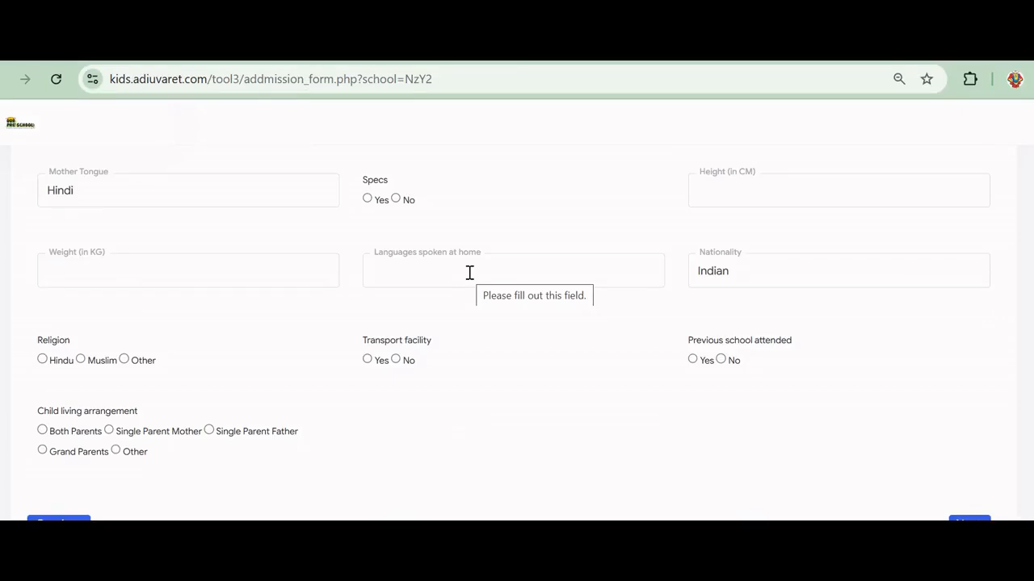
scroll(392, 148, "up", 4)
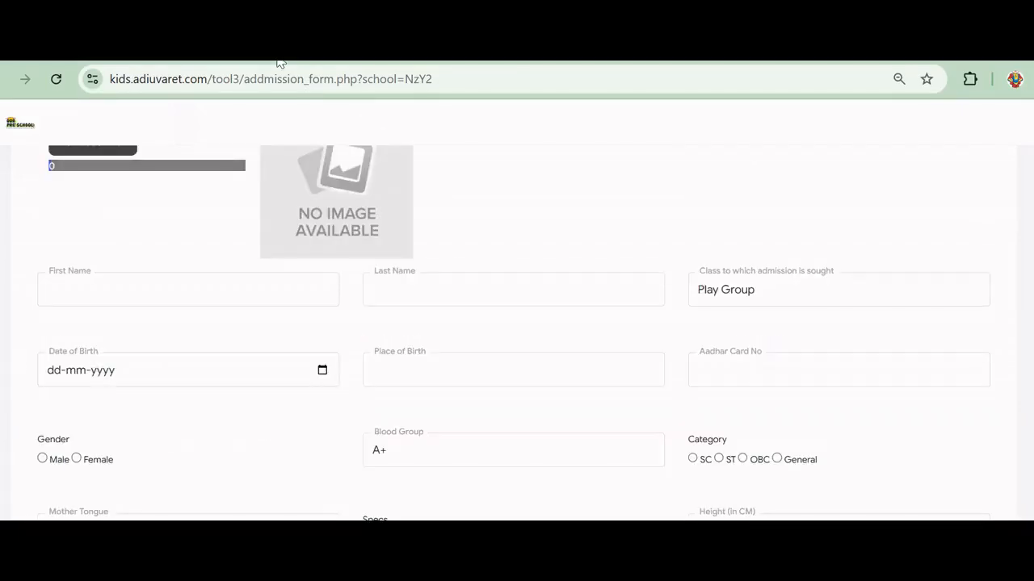
left_click(276, 62)
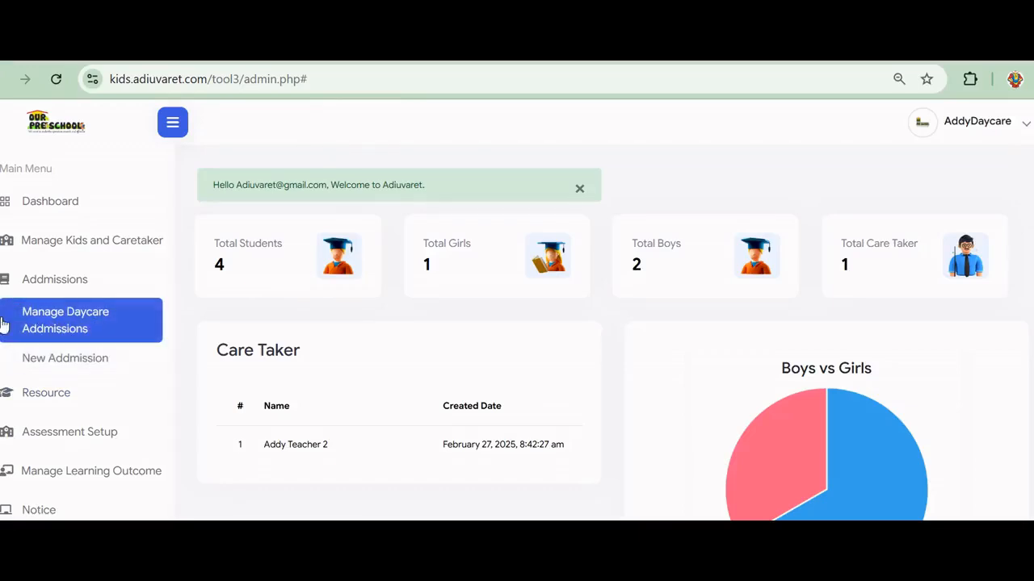
Copy the shareable admission form link from the Manage Daycare Admissions list
left_click(71, 323)
scroll(362, 372, "down", 1)
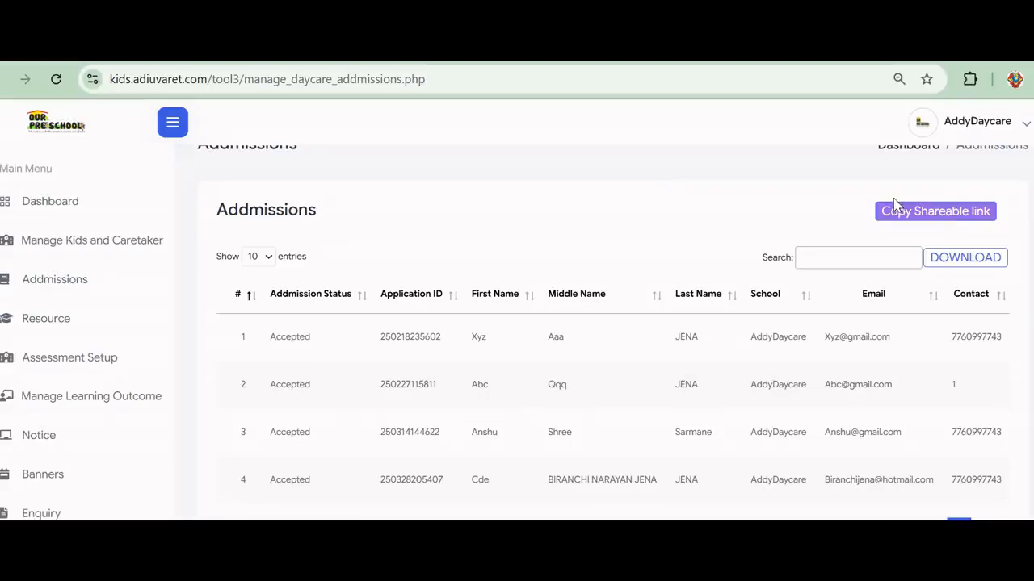
left_click(935, 216)
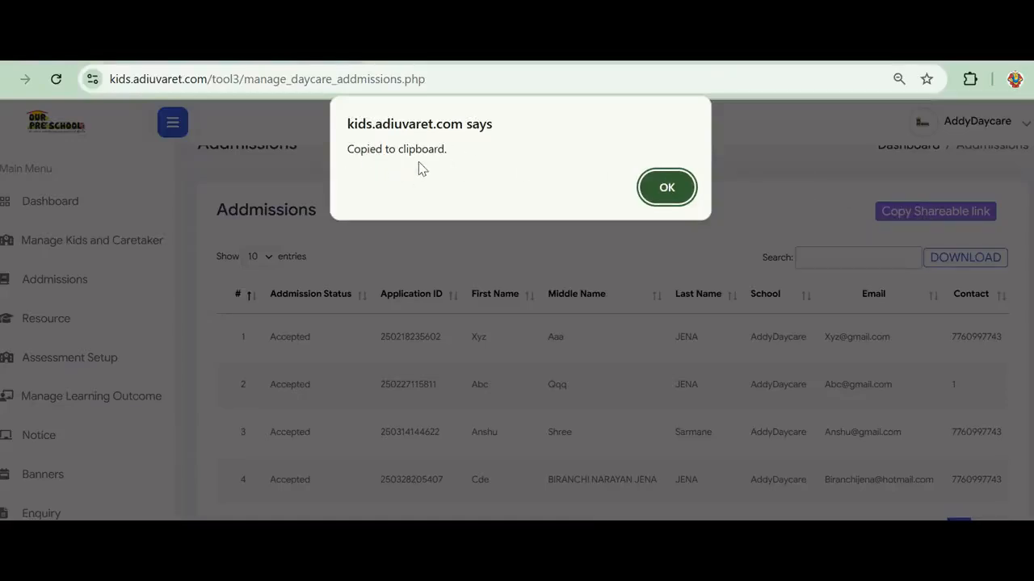
left_click(674, 190)
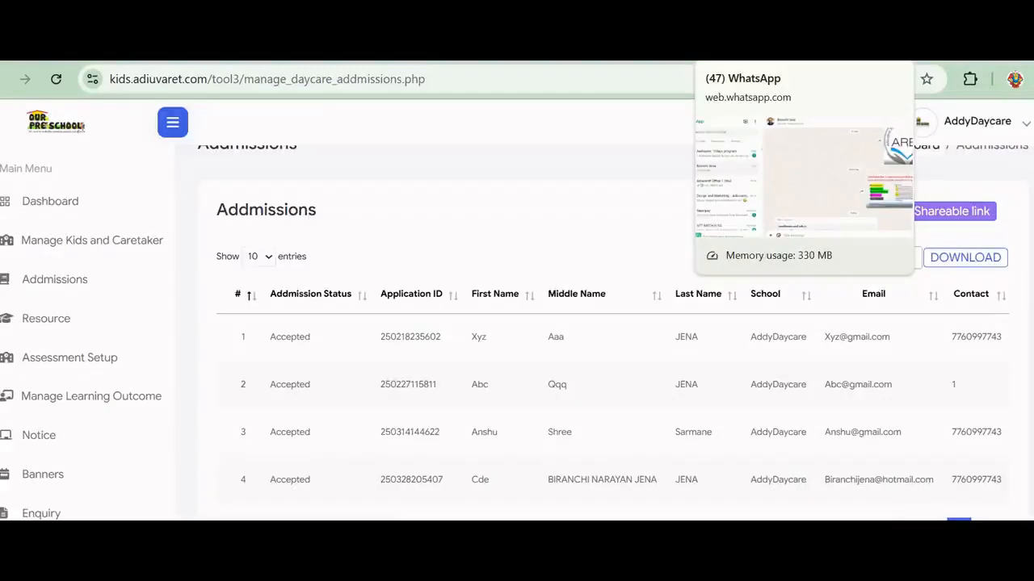
Paste the copied admission form link into the open WhatsApp chat and send it
left_click(747, 50)
scroll(529, 372, "down", 3)
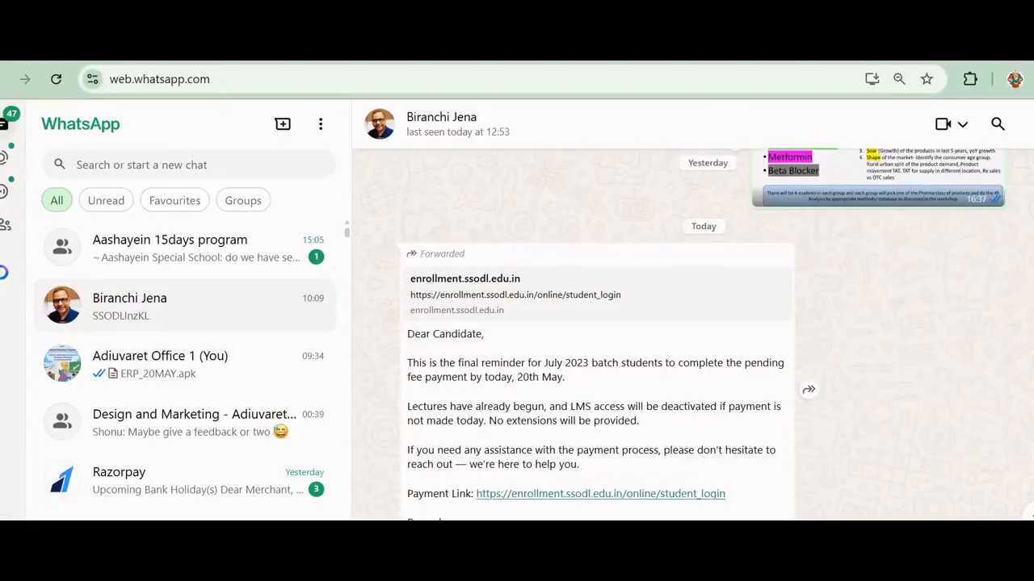
key("ctrl+v")
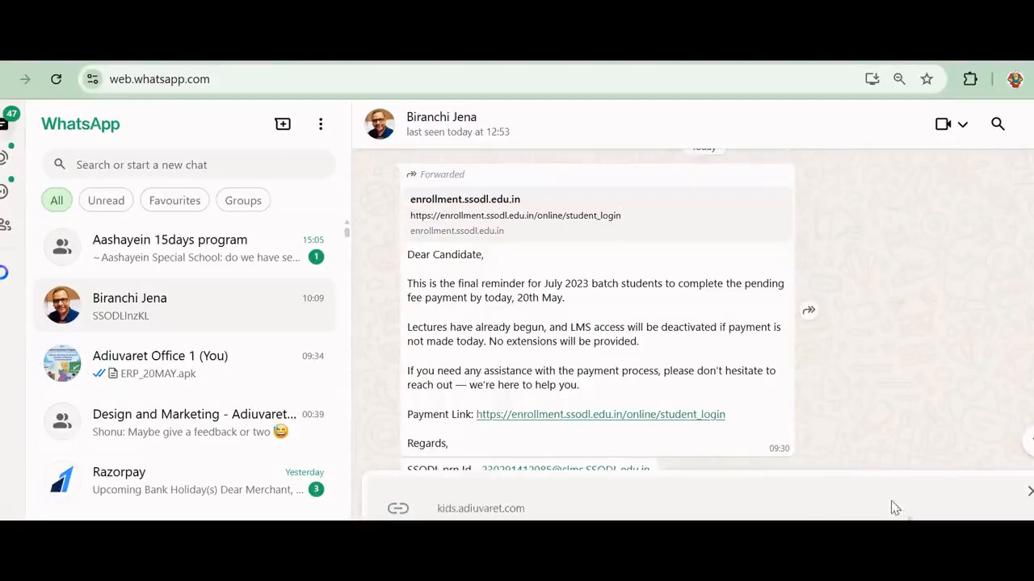
key("Return")
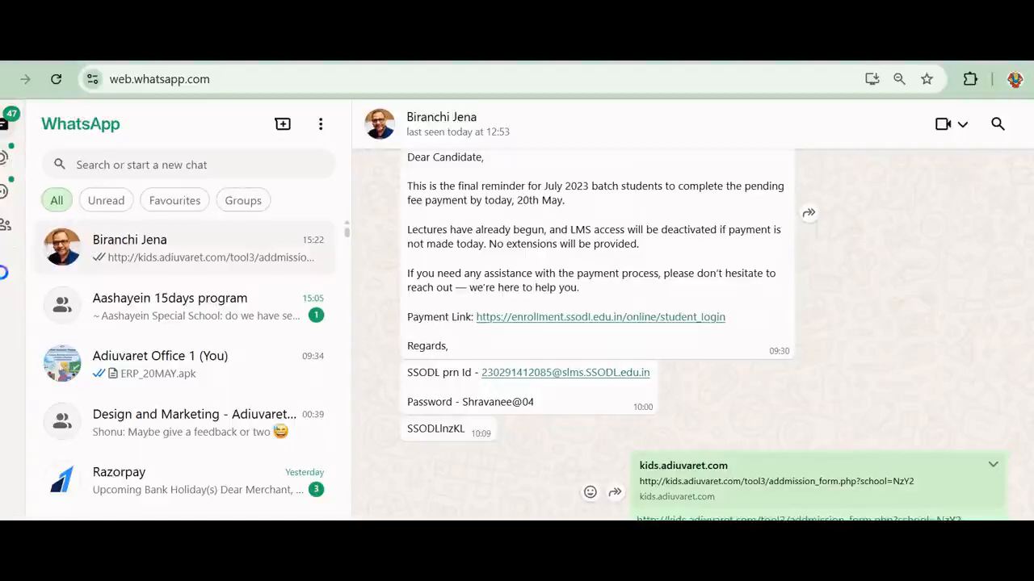
Open addmission_form.php from the sent link and scroll to Section 1, Child's Information
left_click(773, 519)
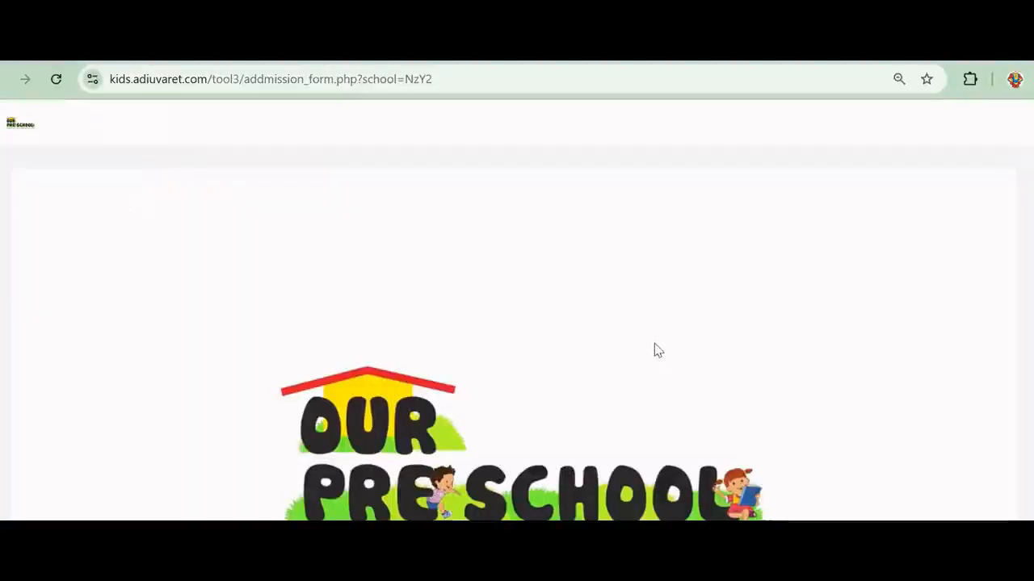
scroll(658, 350, "down", 6)
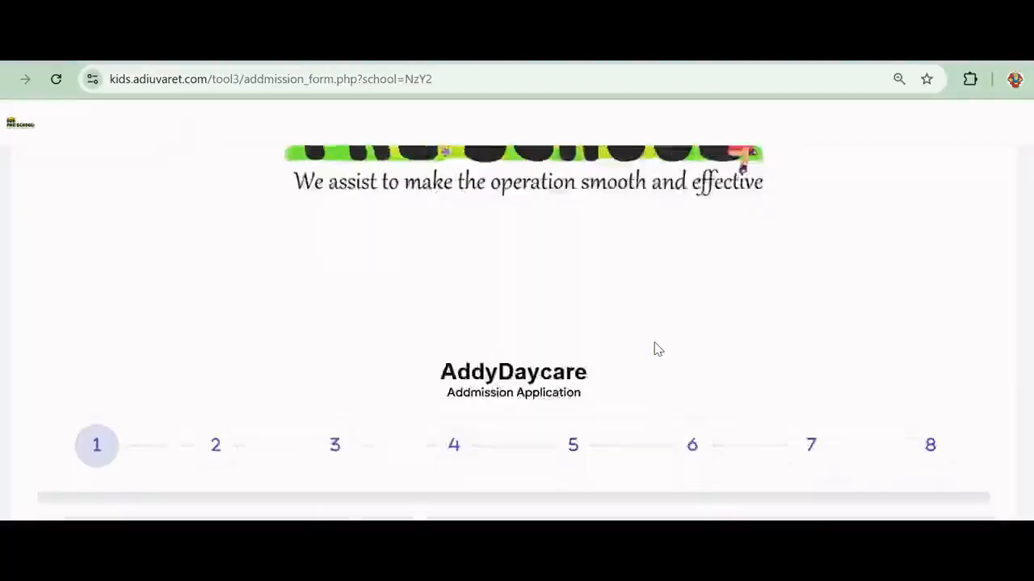
scroll(658, 348, "down", 1)
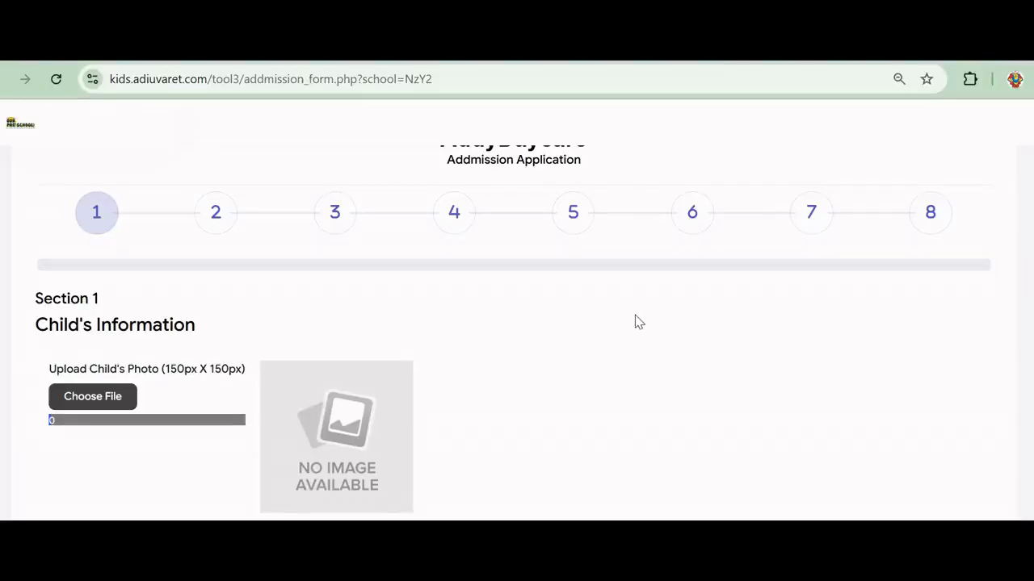
scroll(636, 319, "down", 4)
scroll(549, 296, "up", 4)
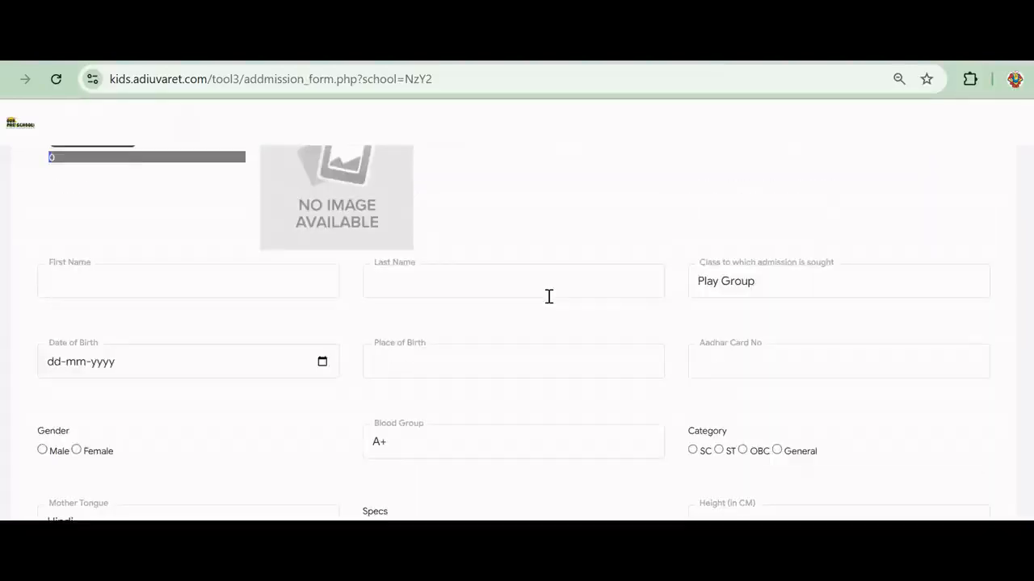
scroll(550, 296, "down", 1)
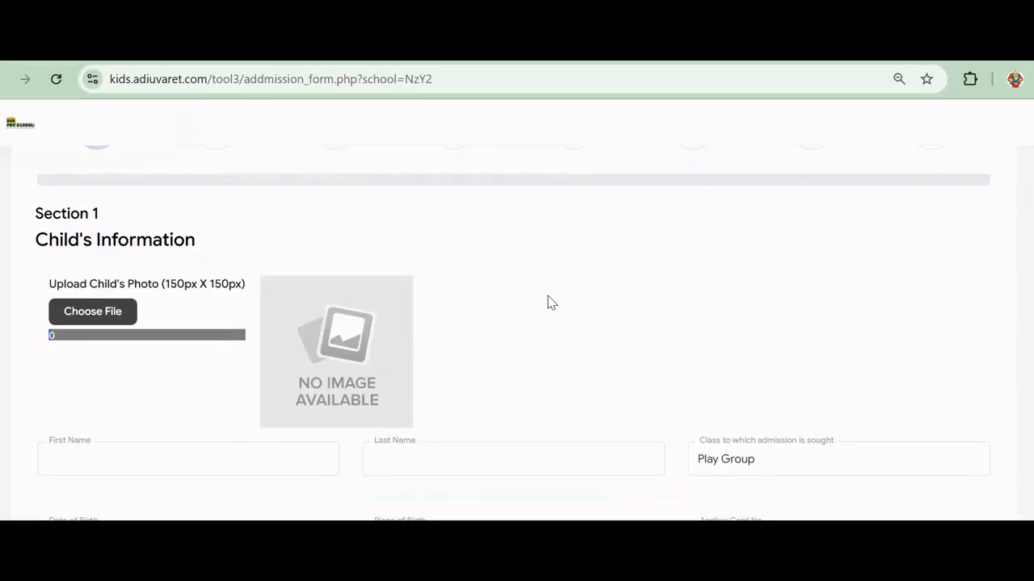
scroll(151, 277, "down", 2)
scroll(145, 279, "up", 4)
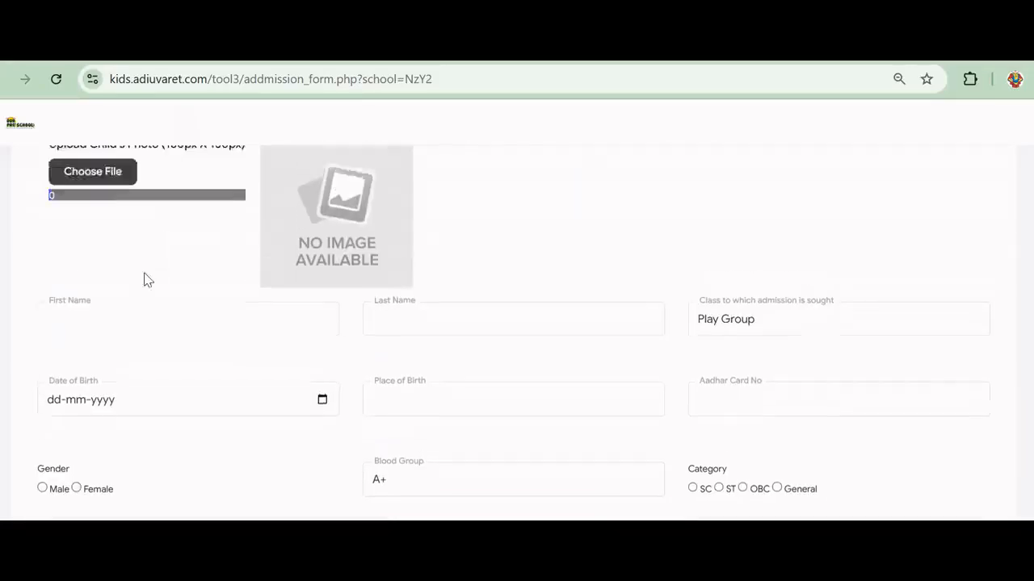
scroll(144, 272, "down", 2)
scroll(97, 267, "up", 1)
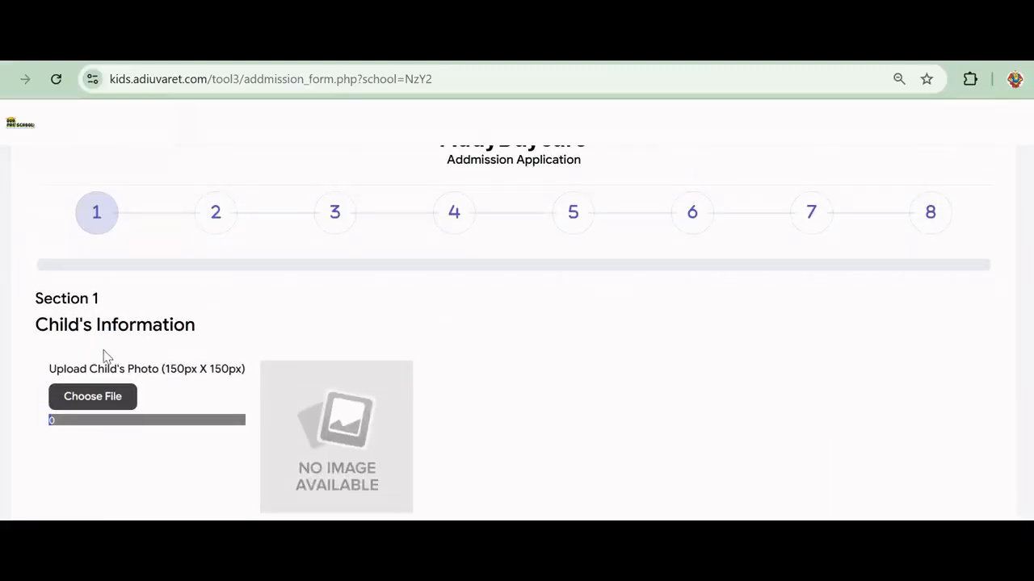
scroll(105, 356, "down", 2)
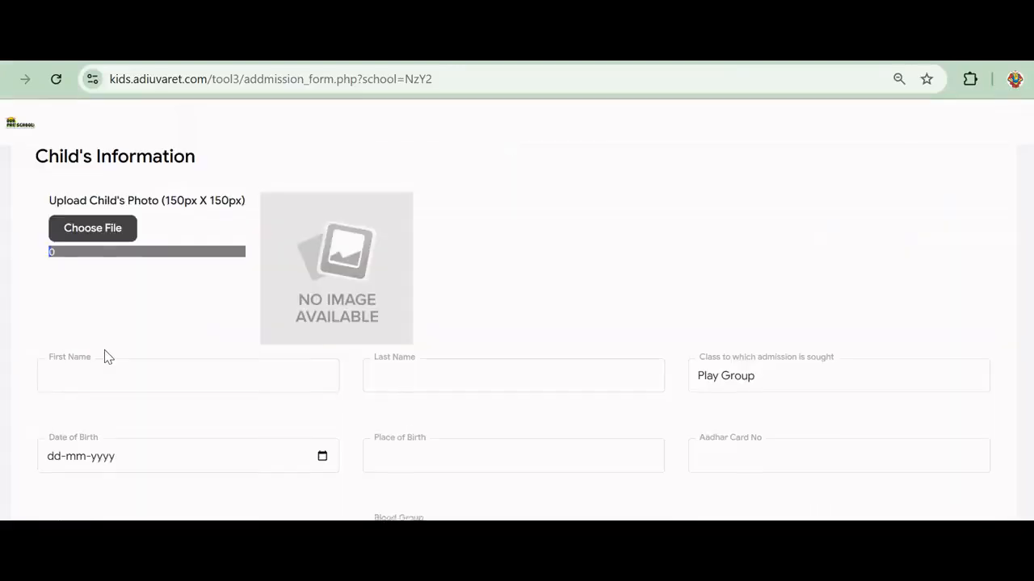
scroll(393, 337, "up", 1)
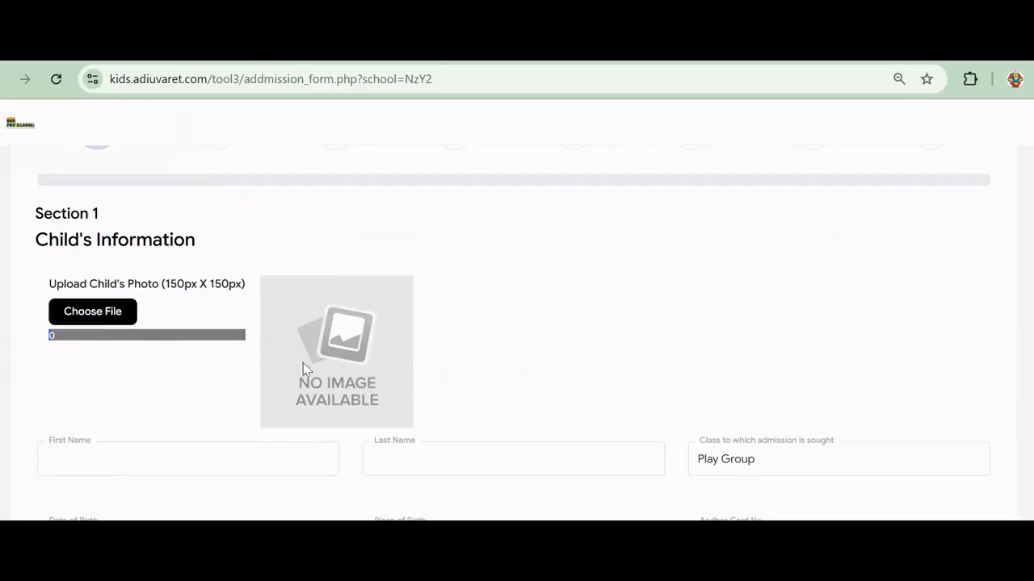
left_click(72, 317)
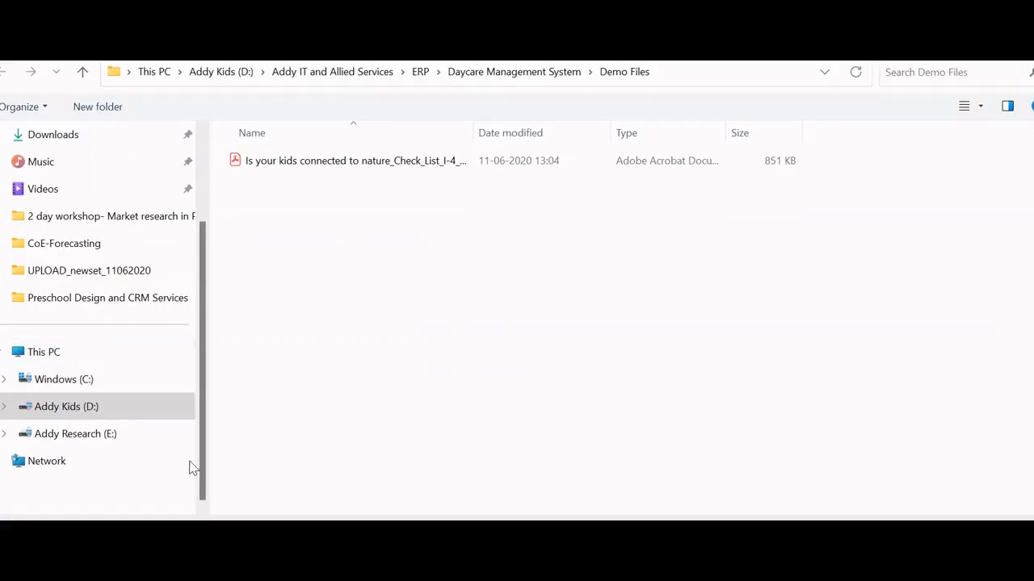
scroll(99, 363, "up", 3)
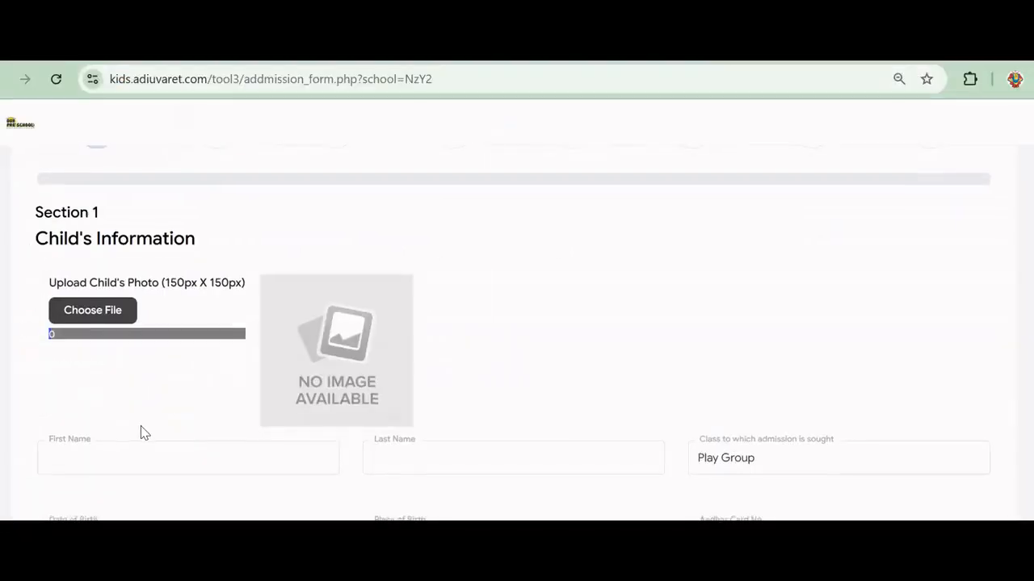
scroll(99, 295, "down", 2)
left_click(99, 296)
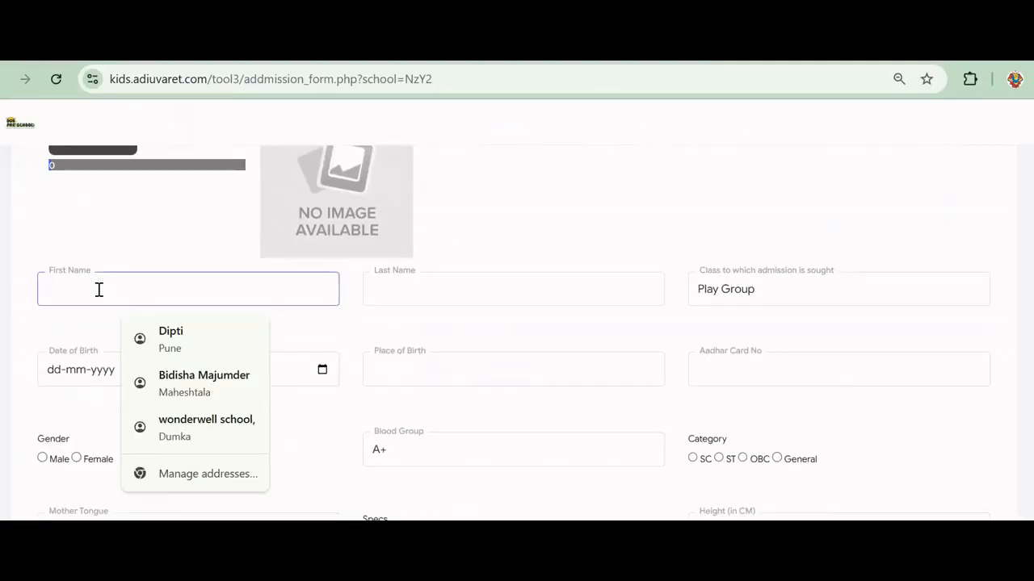
Enter the child's first and last name and date of birth 01-01-2019
type("Test ch")
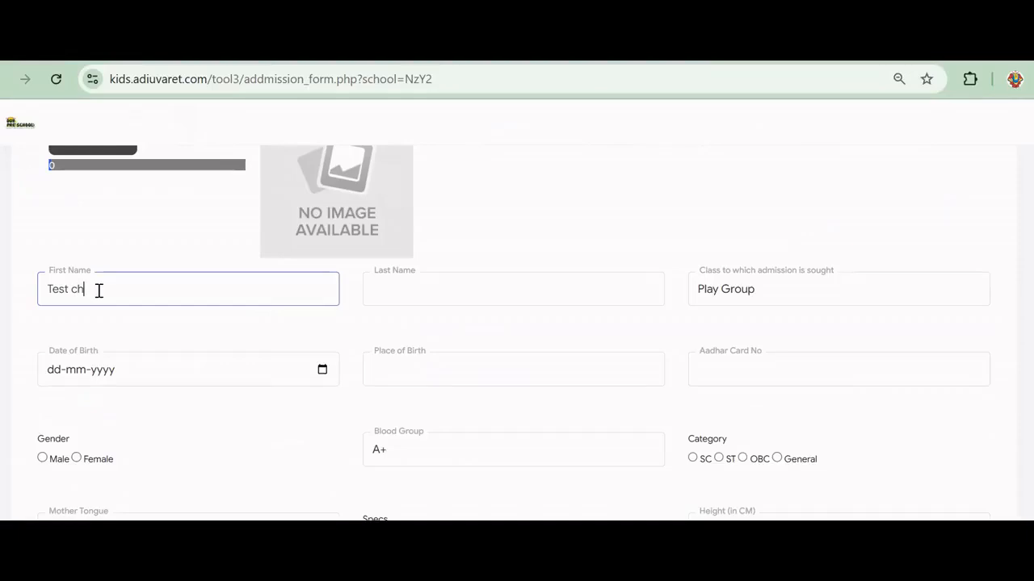
type("ild")
left_click(470, 289)
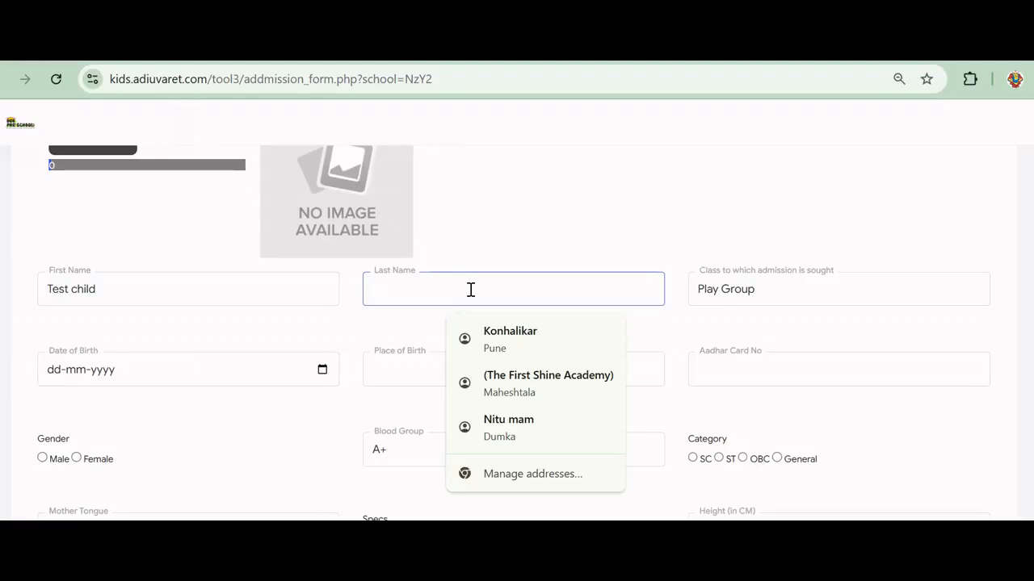
type("t")
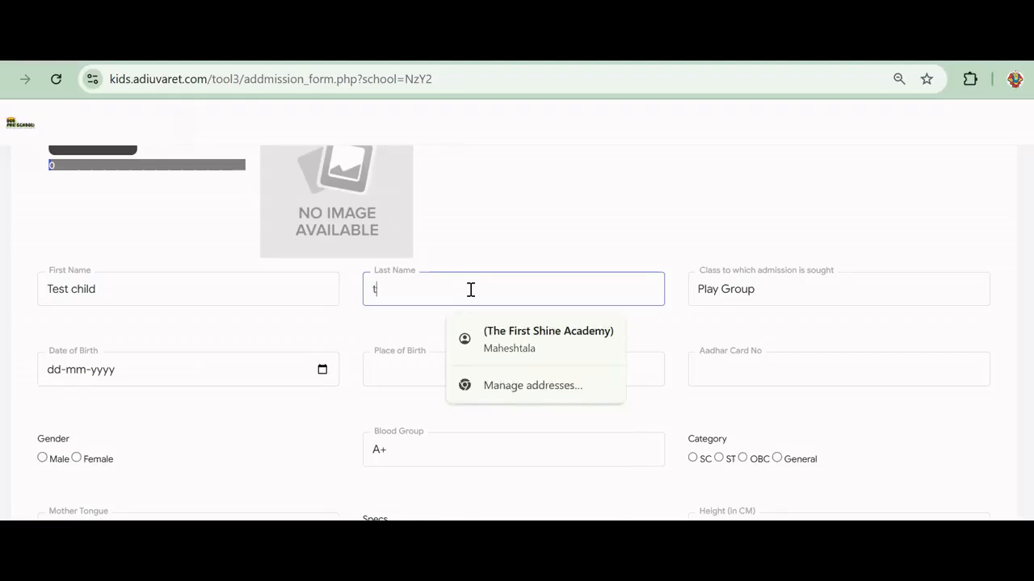
type("esting")
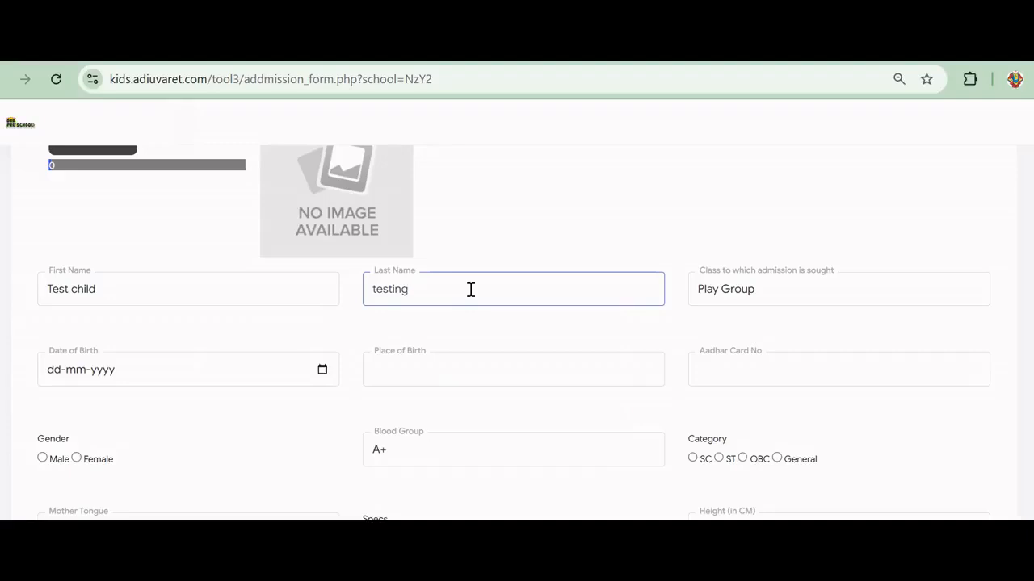
left_click(154, 369)
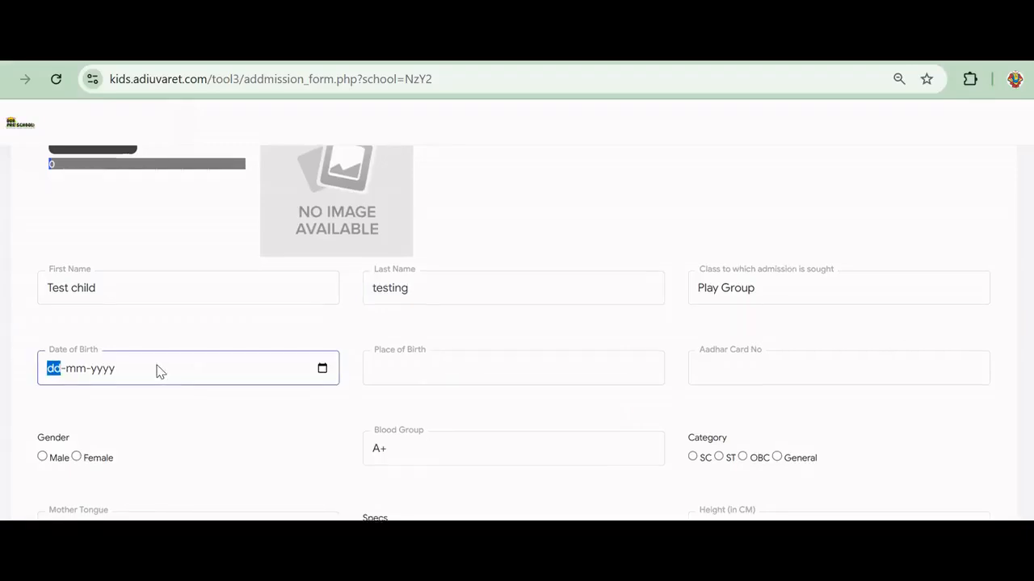
scroll(154, 369, "down", 2)
left_click(323, 200)
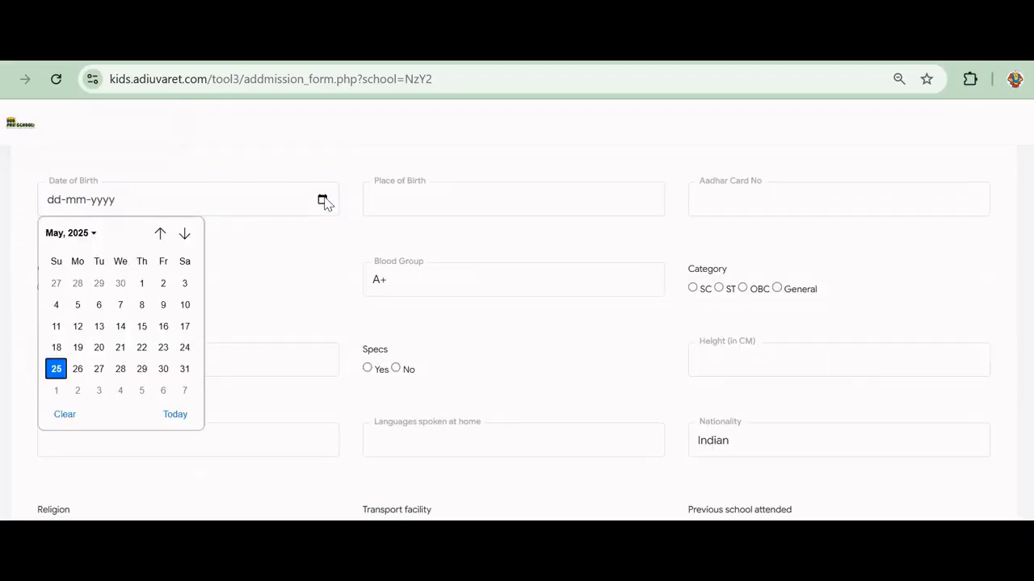
left_click(75, 236)
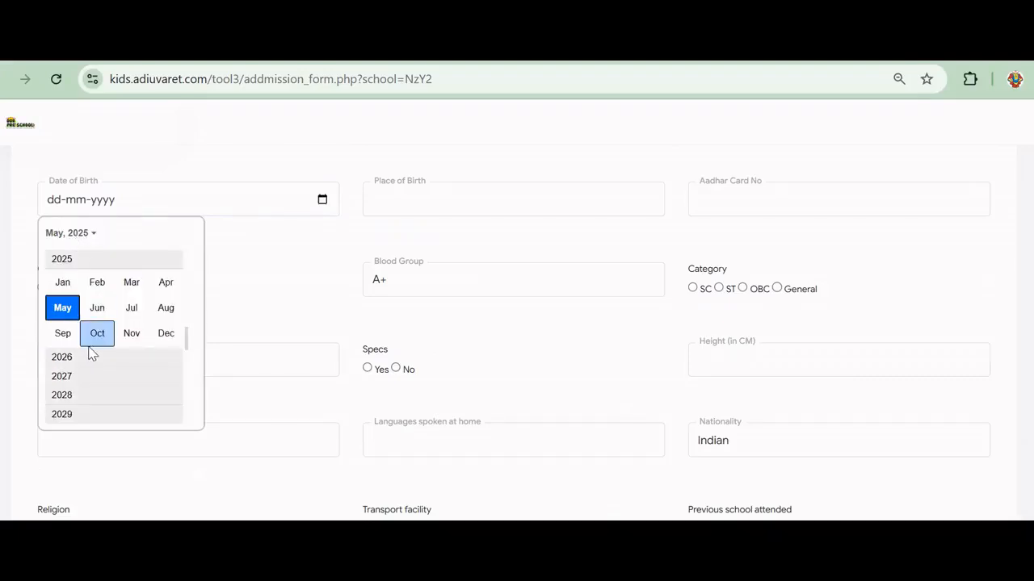
scroll(101, 363, "up", 3)
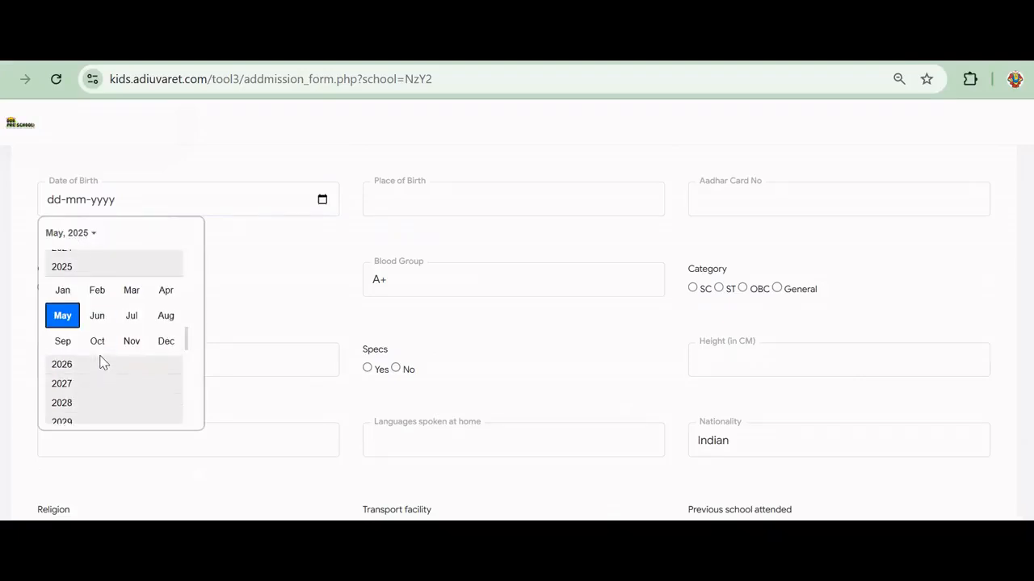
scroll(80, 297, "up", 3)
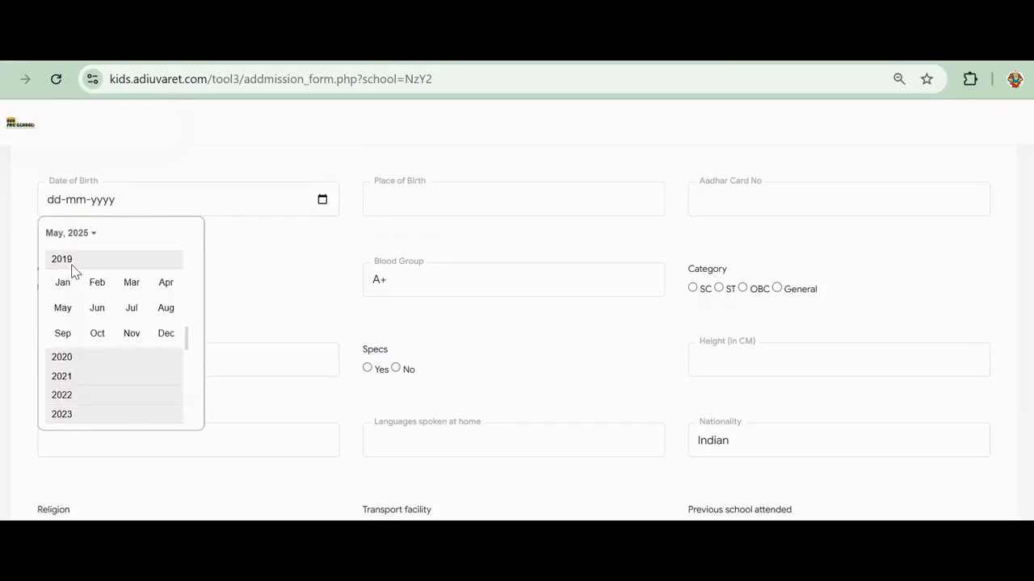
left_click(72, 284)
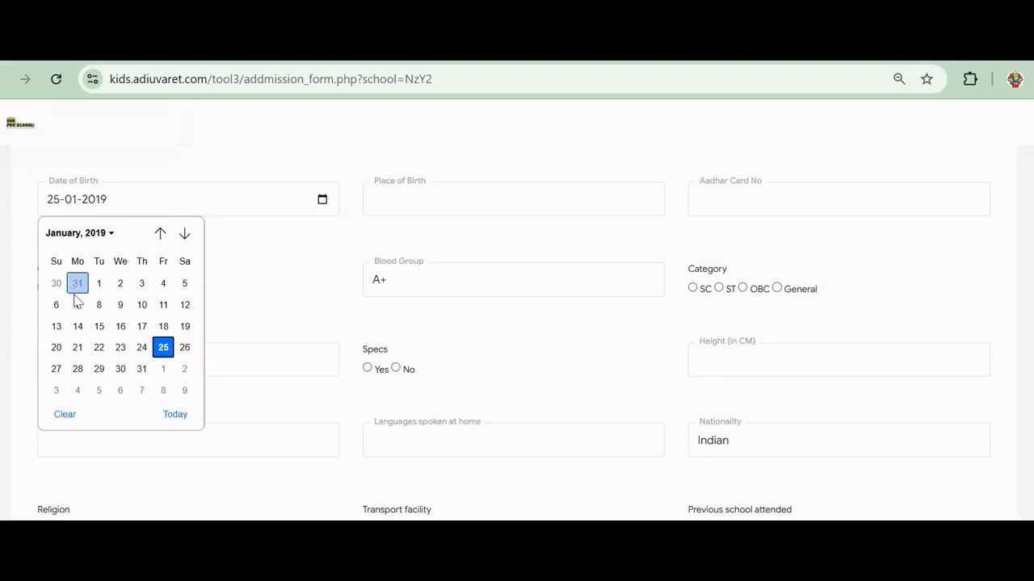
left_click(98, 284)
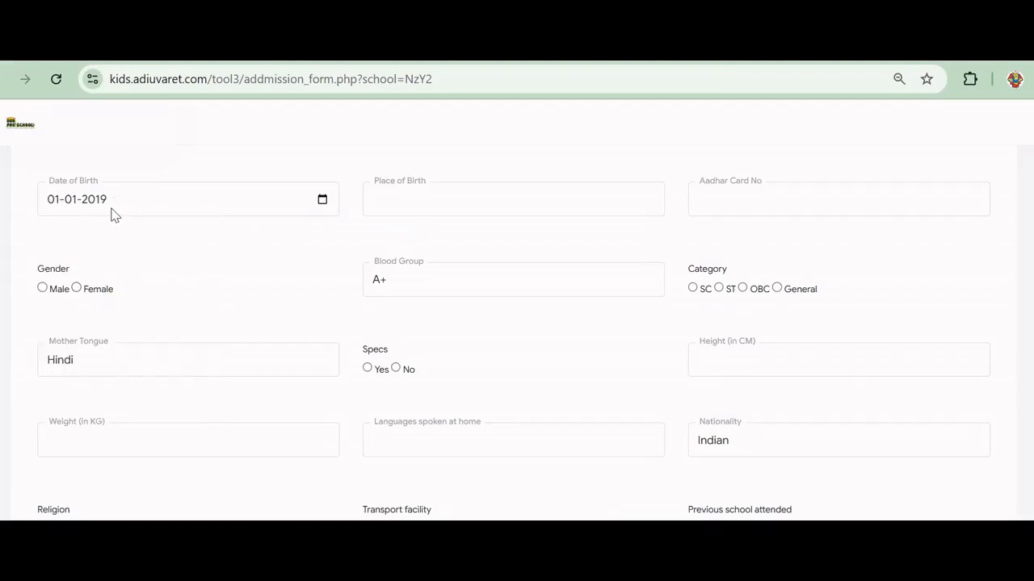
Enter place of birth Mumbai and the Aadhar number, and mark the gender Female
left_click(454, 201)
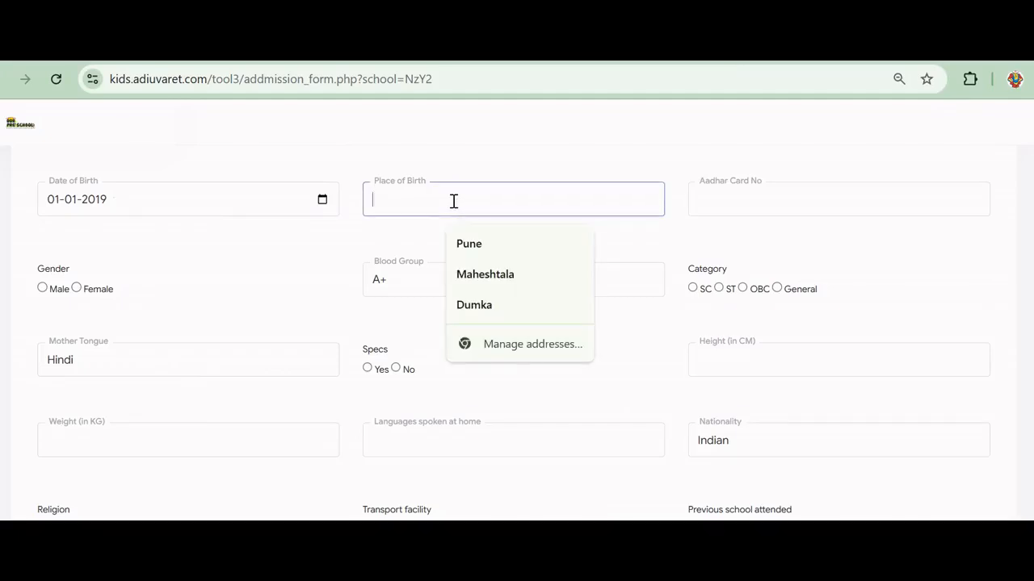
type("Mumbai")
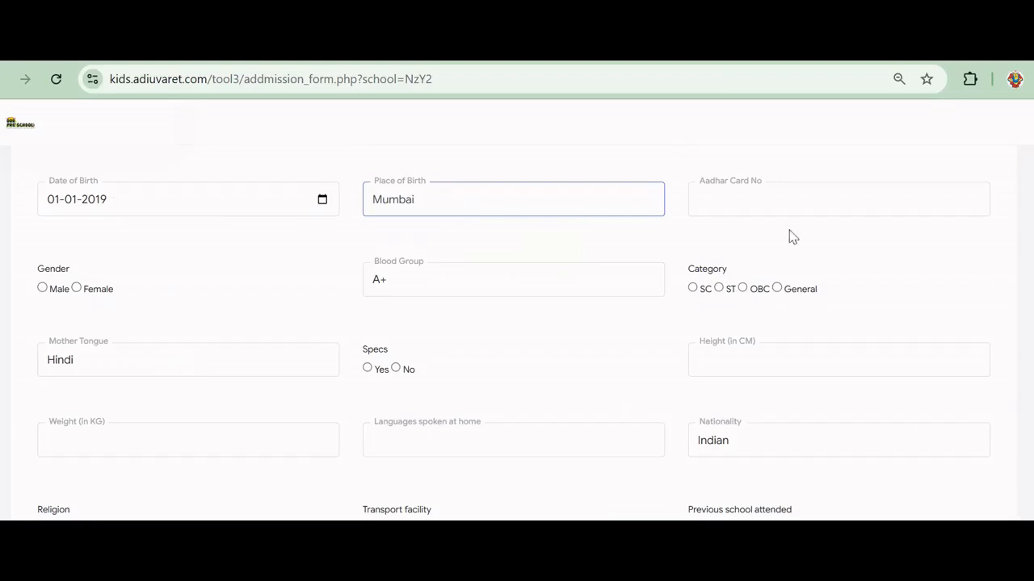
left_click(736, 196)
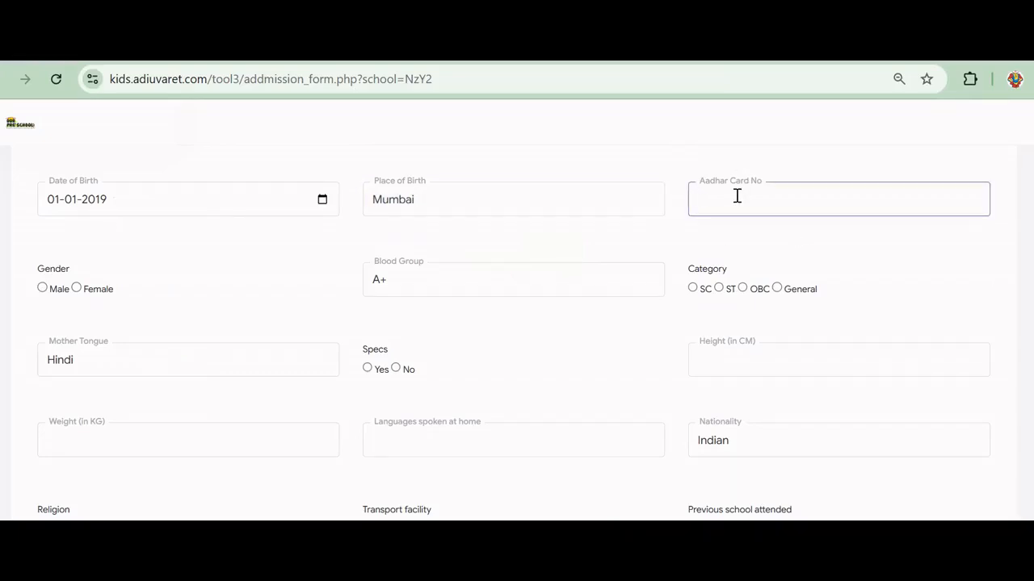
type("Addhar01223")
left_click(77, 288)
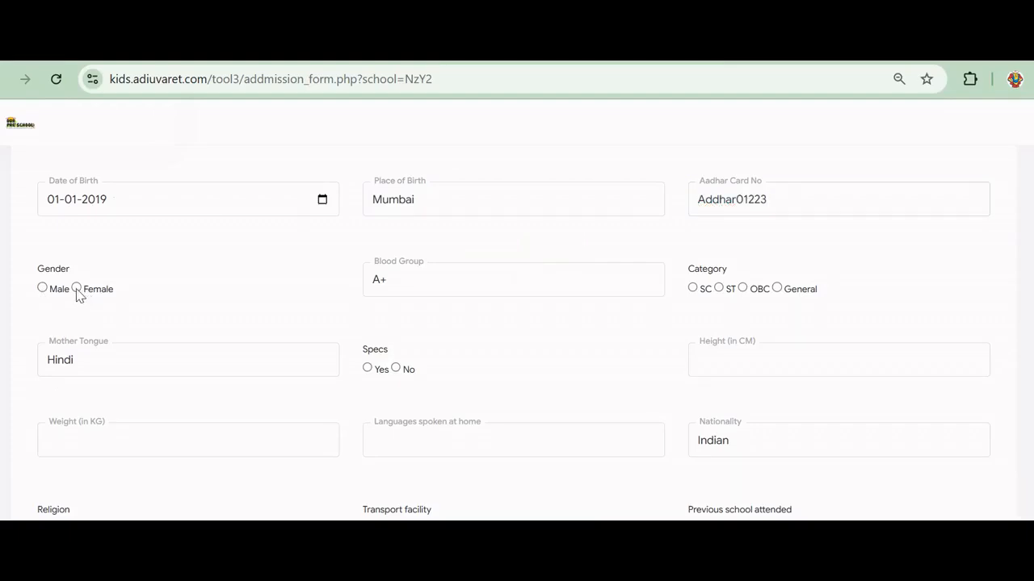
left_click(495, 284)
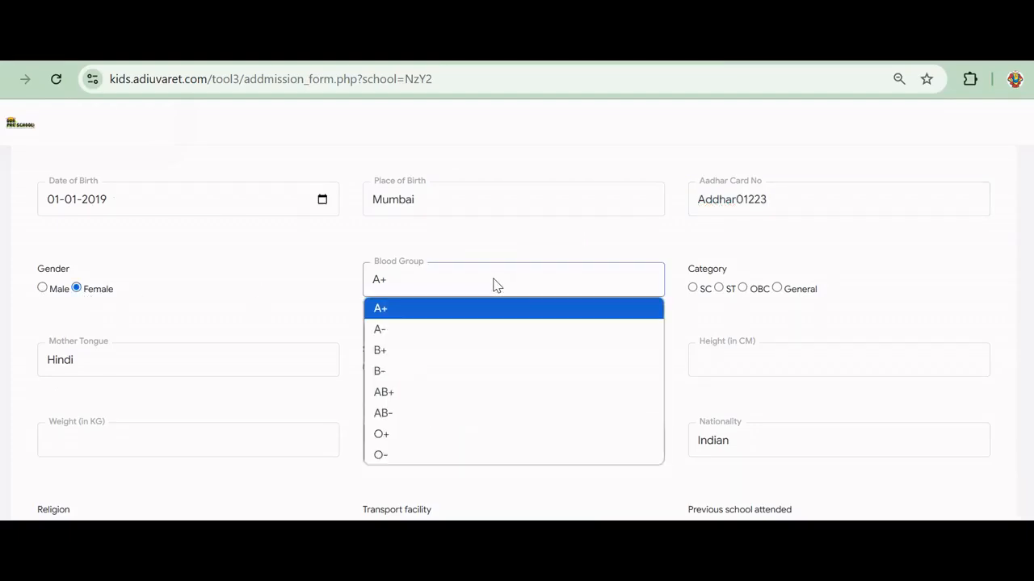
Set blood group B+, category General, mother tongue Marathi, specs No and height 105 cm
left_click(394, 349)
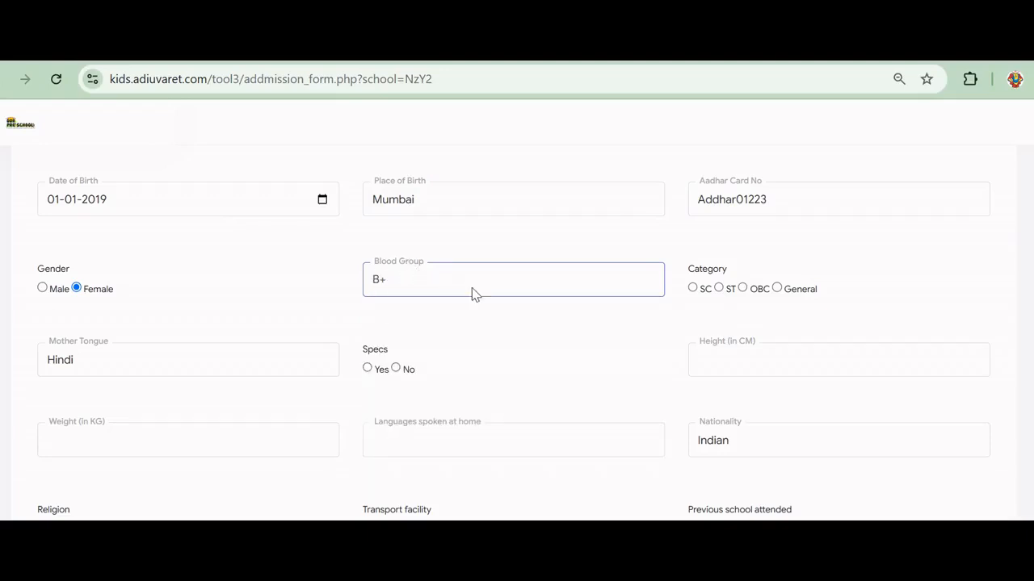
left_click(779, 291)
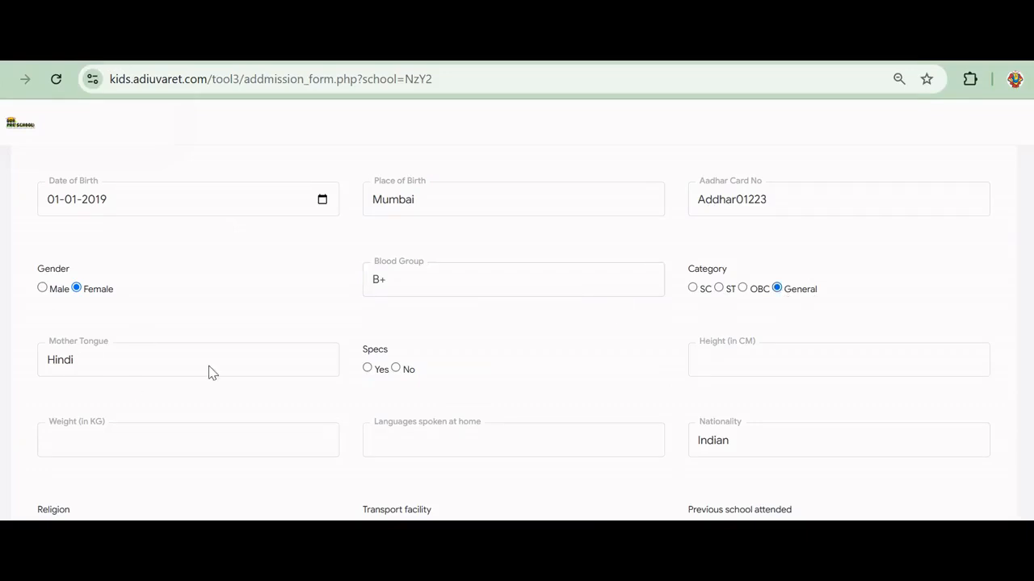
left_click(156, 363)
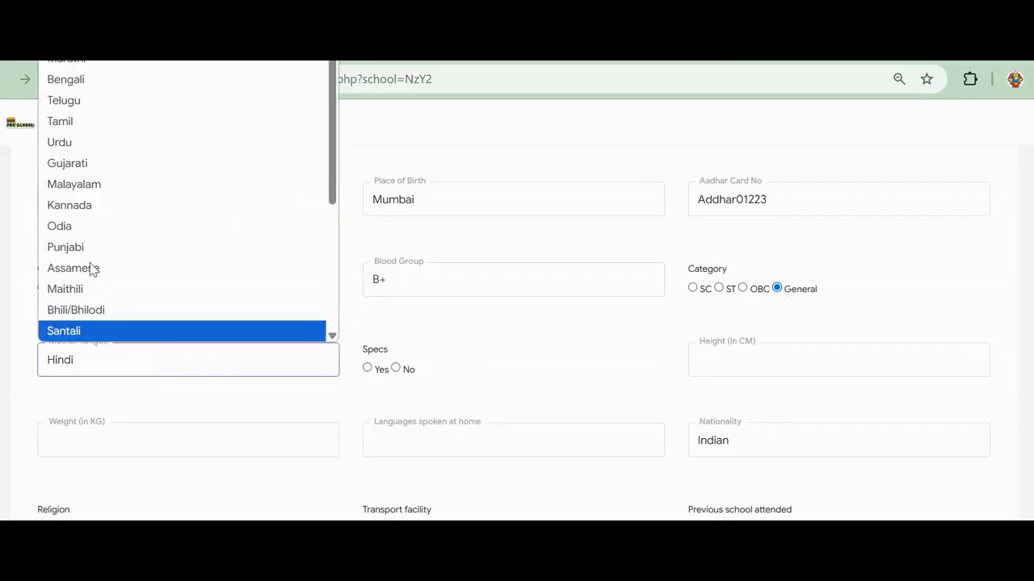
scroll(97, 234, "up", 1)
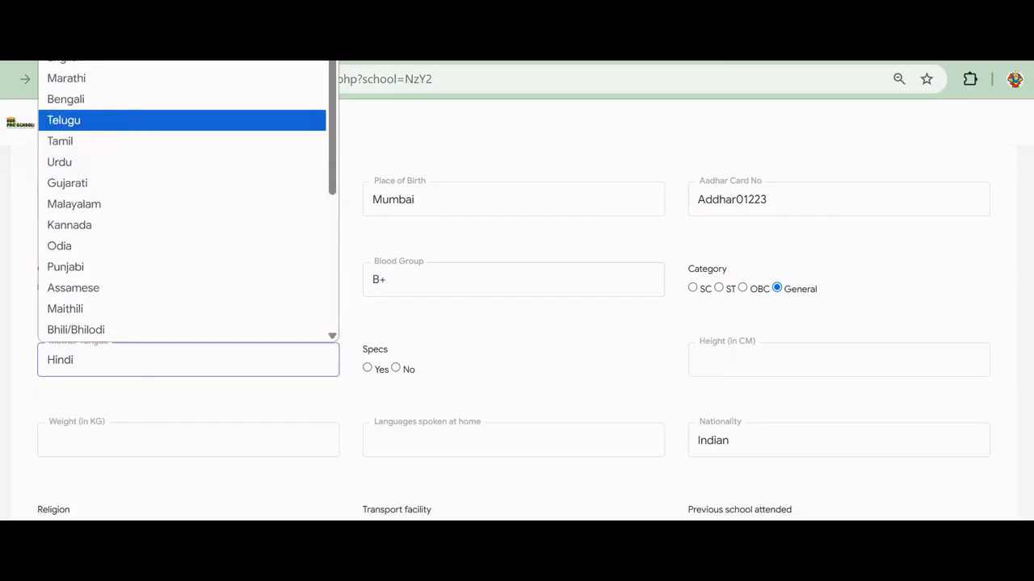
left_click(98, 88)
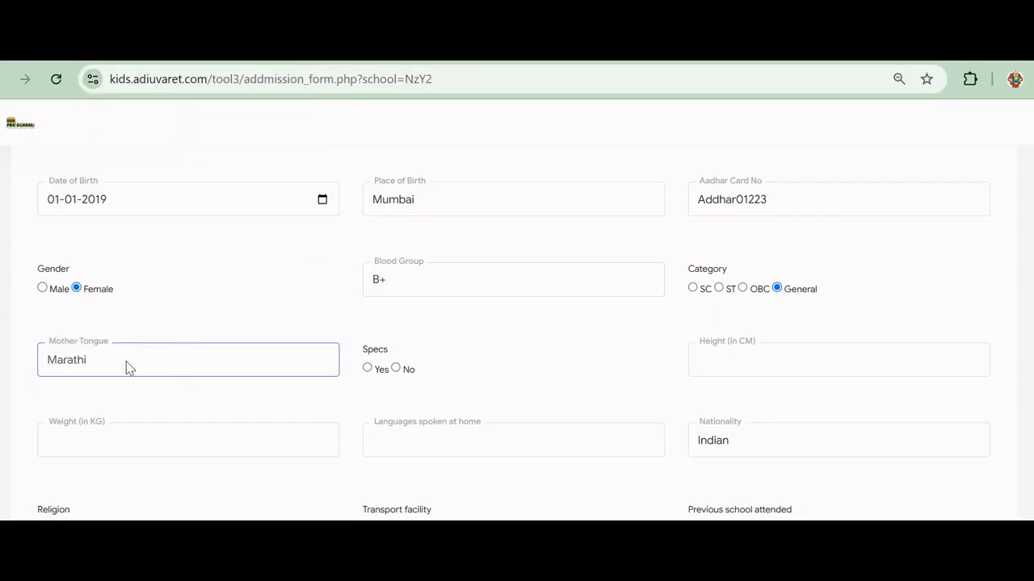
left_click(396, 369)
left_click(775, 361)
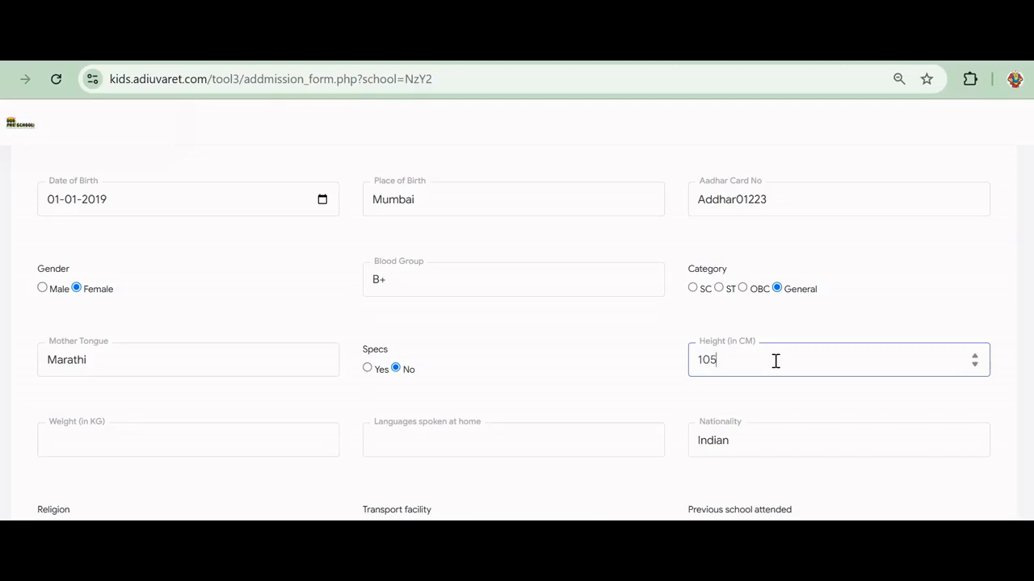
Enter weight 30 kg and Marathi as the language spoken at home
left_click(736, 406)
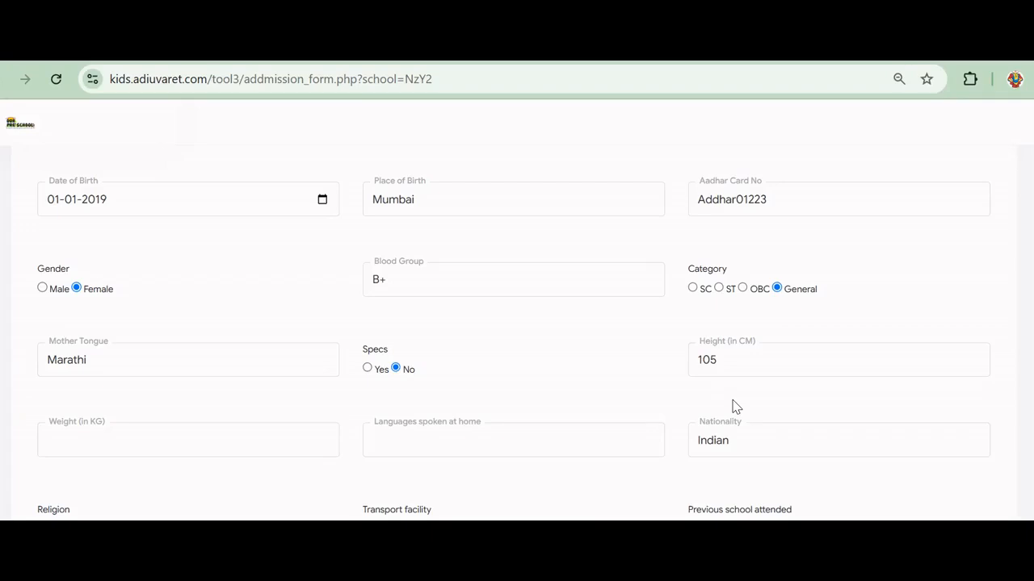
left_click(197, 437)
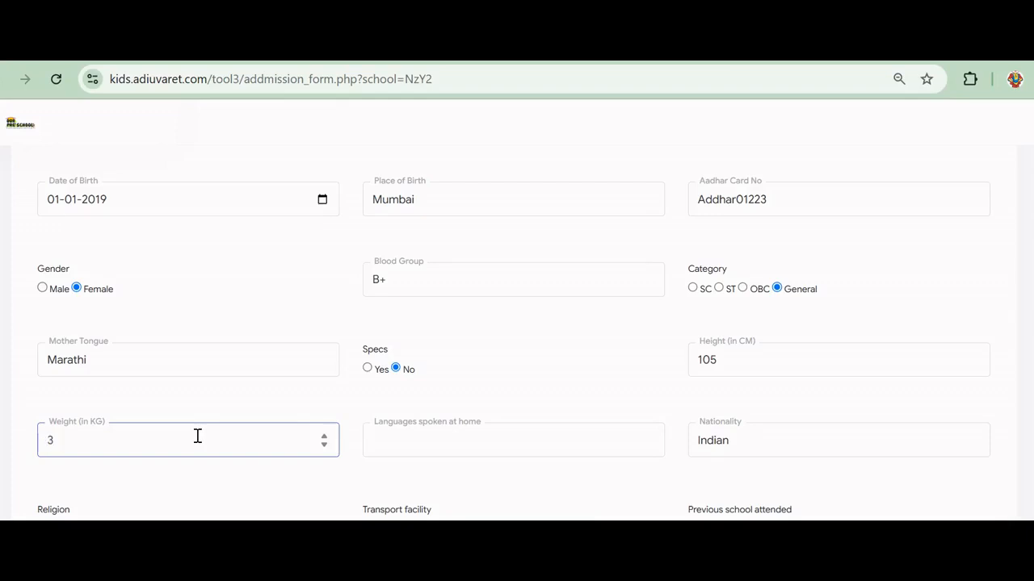
left_click(520, 441)
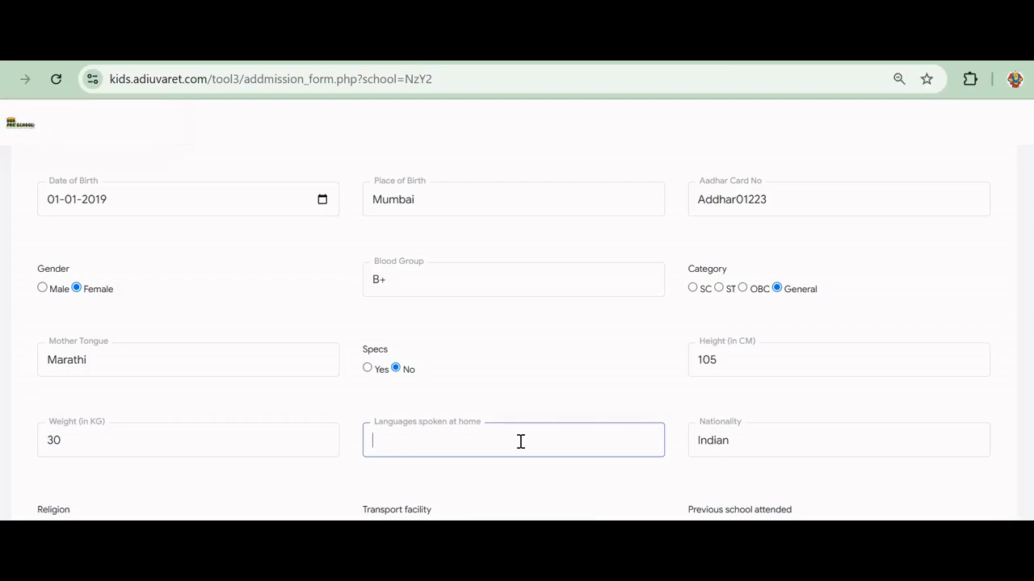
type("Marathi")
Set religion Other, previous school Yes and living arrangement Both Parents
scroll(524, 440, "down", 1)
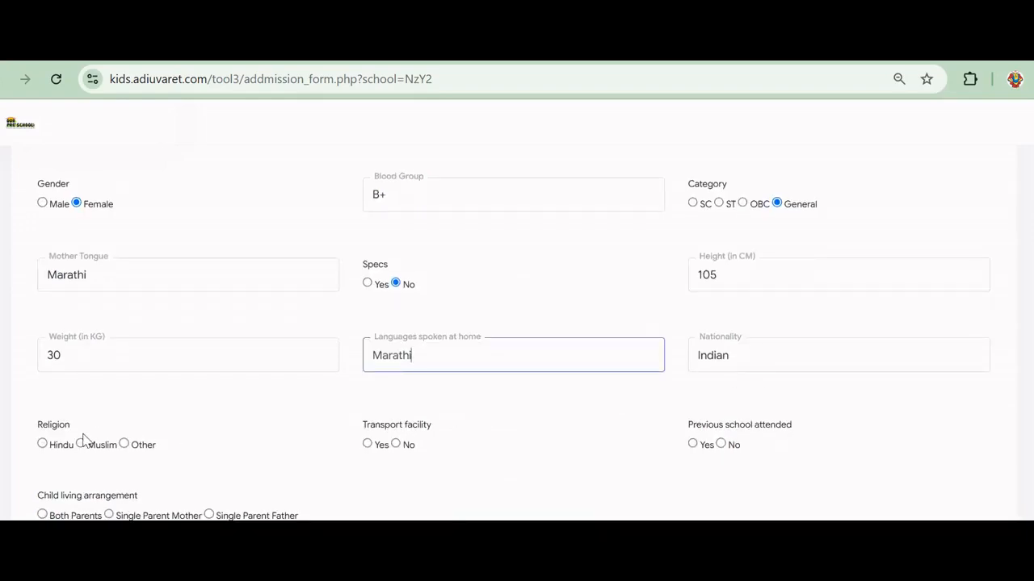
left_click(124, 443)
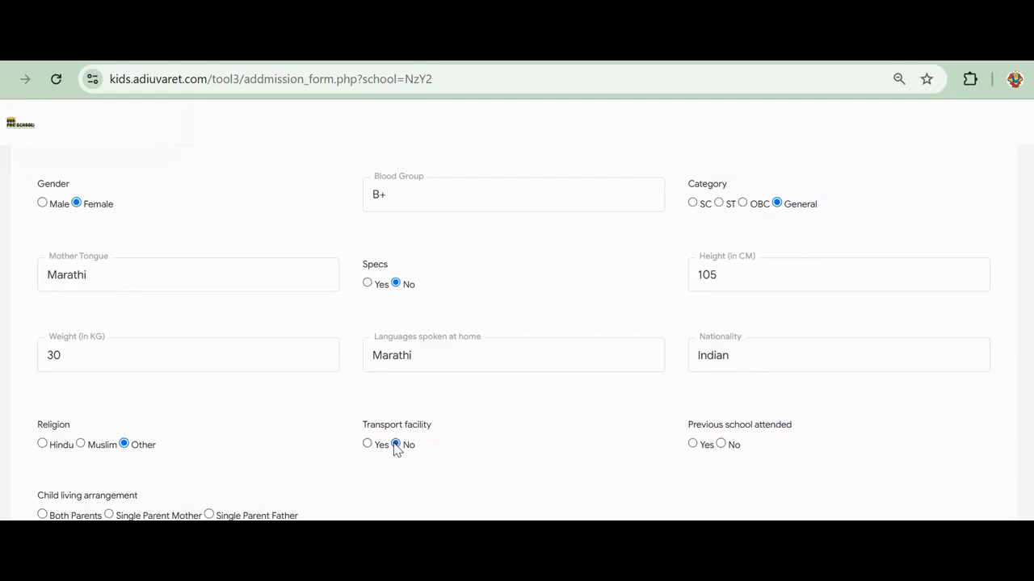
scroll(395, 447, "down", 1)
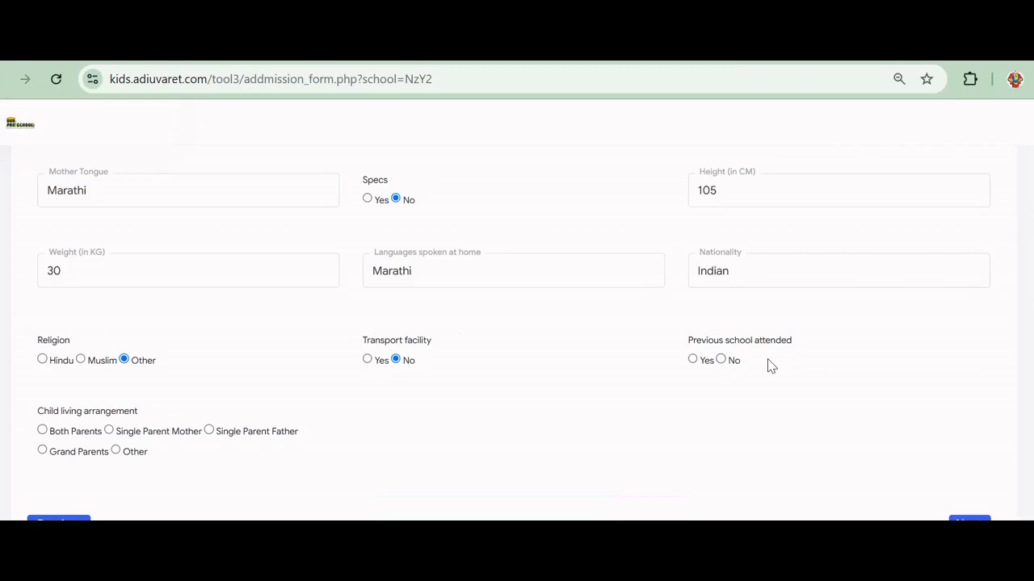
left_click(693, 361)
left_click(42, 431)
scroll(517, 331, "up", 2)
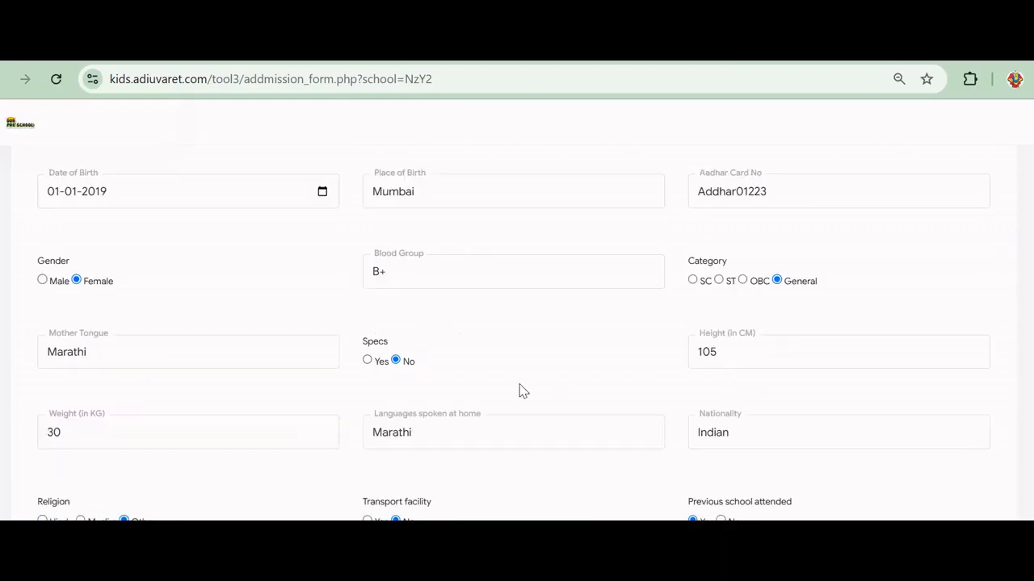
scroll(484, 389, "up", 4)
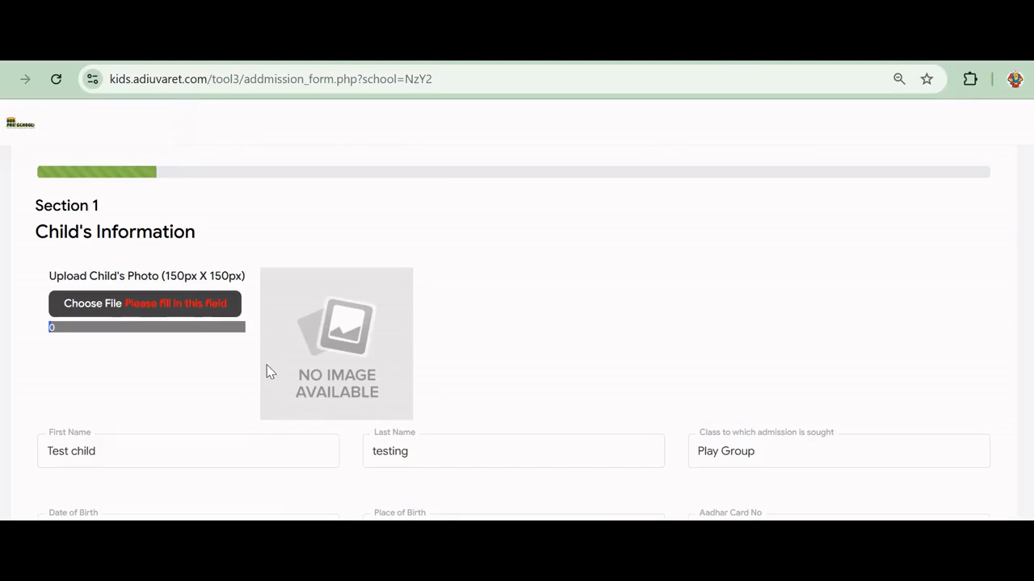
scroll(269, 370, "down", 6)
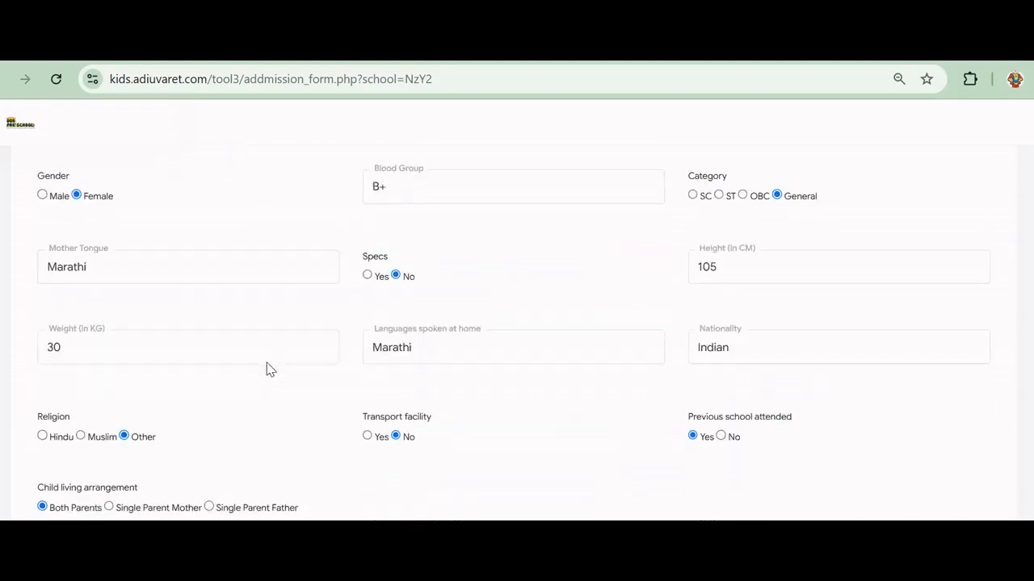
scroll(457, 414, "up", 6)
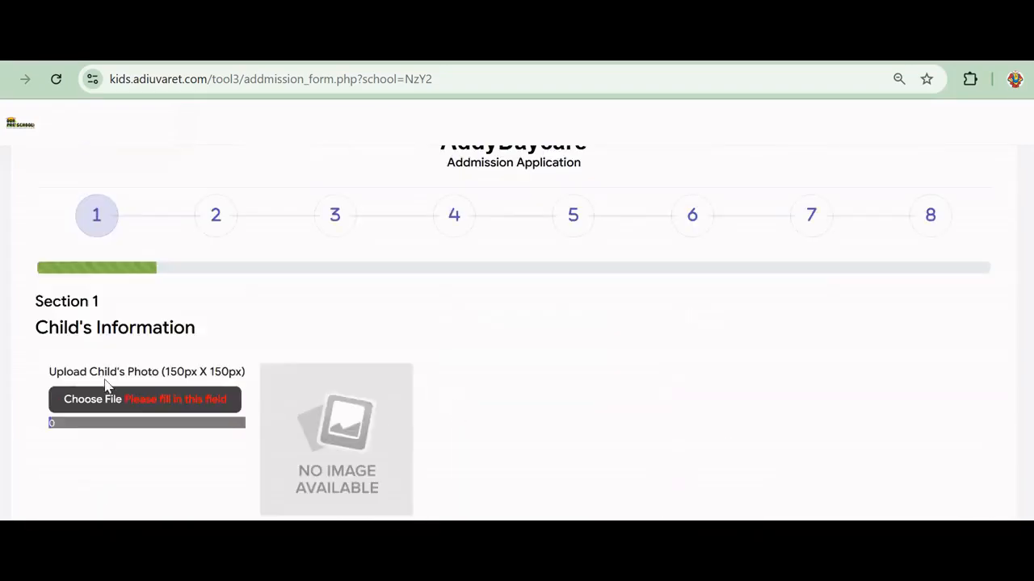
scroll(413, 371, "down", 2)
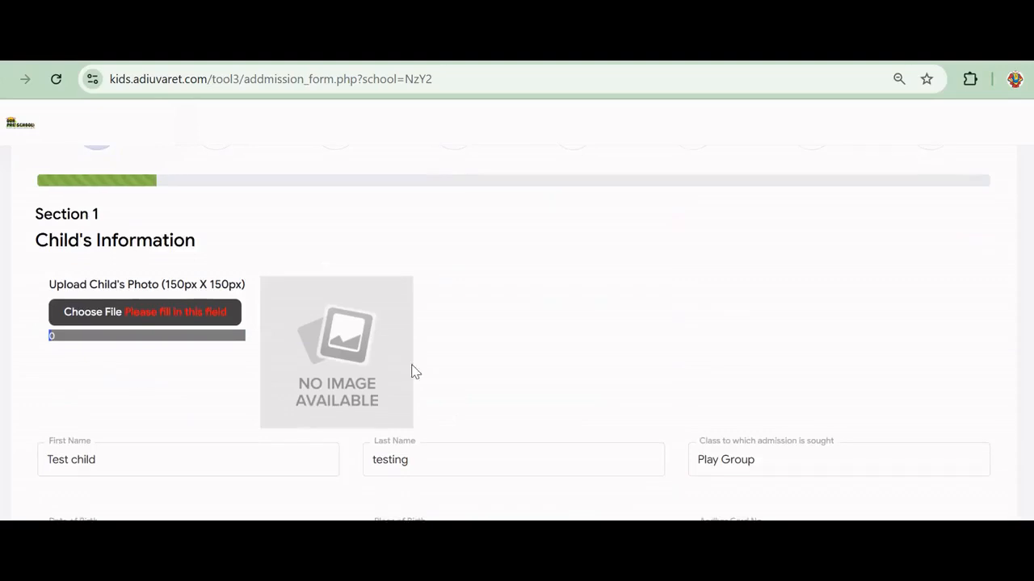
Upload the 'our blessing partners' image from the Gallery as the child's photo
left_click(100, 310)
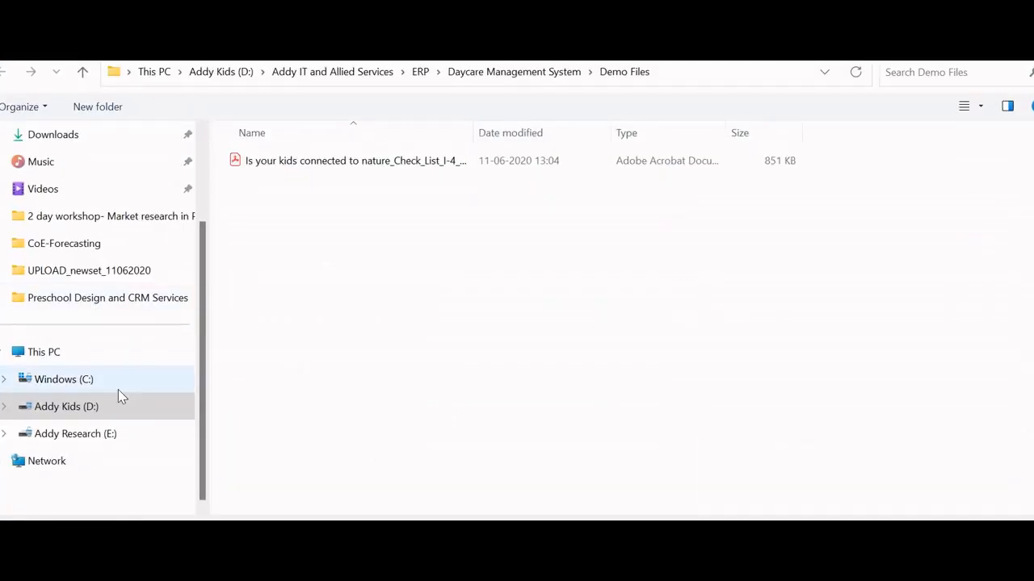
scroll(118, 395, "up", 2)
left_click(48, 167)
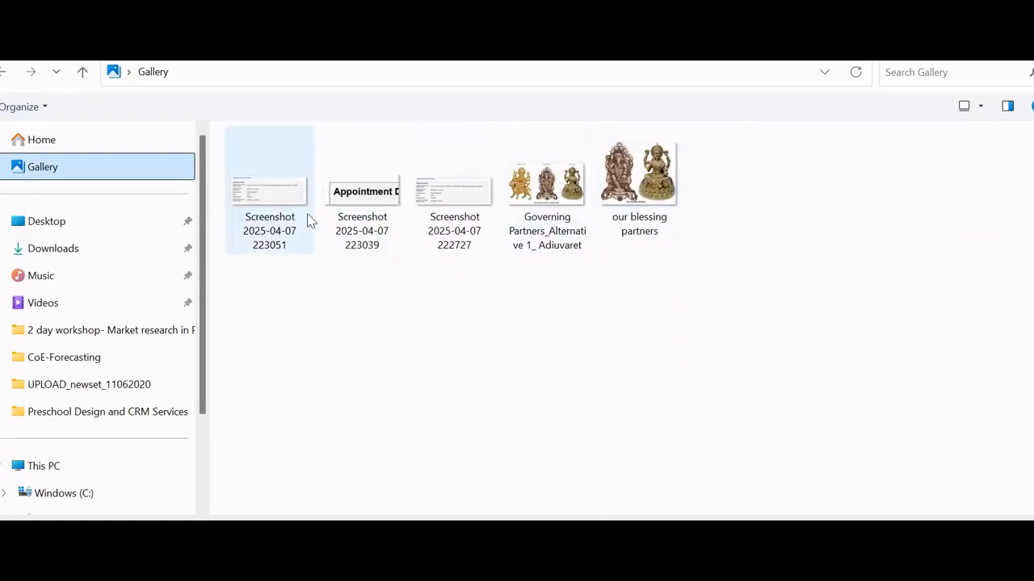
left_click(658, 209)
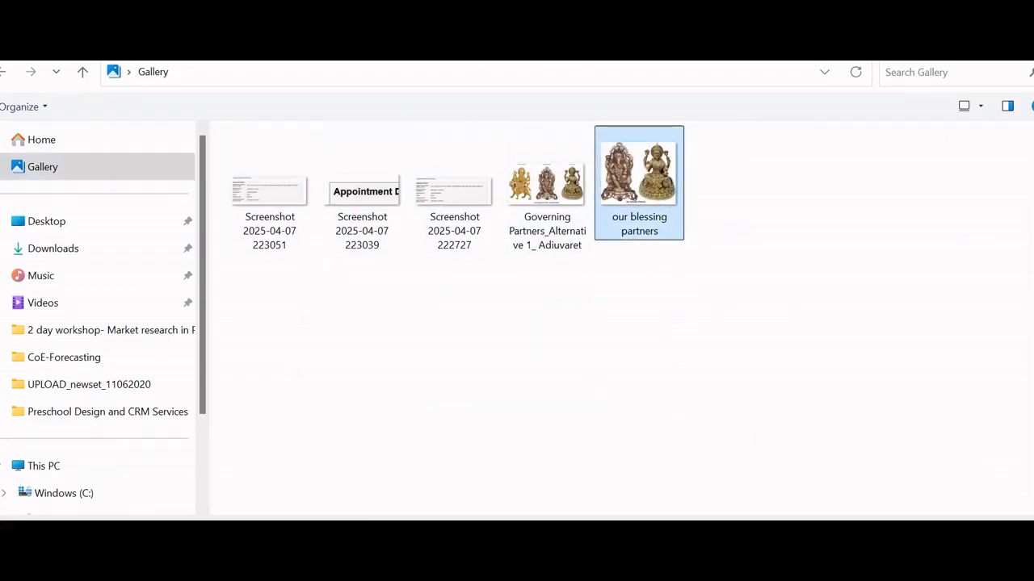
key("Return")
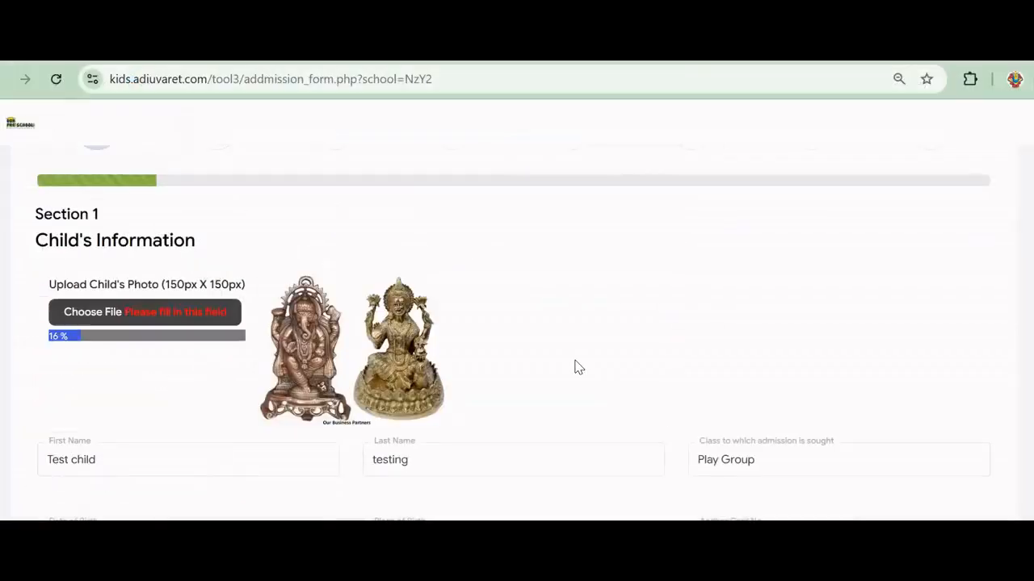
Once the photo upload reaches 100%, advance from Section 1 to Section 2, Father's Information
scroll(503, 347, "down", 2)
scroll(242, 281, "up", 3)
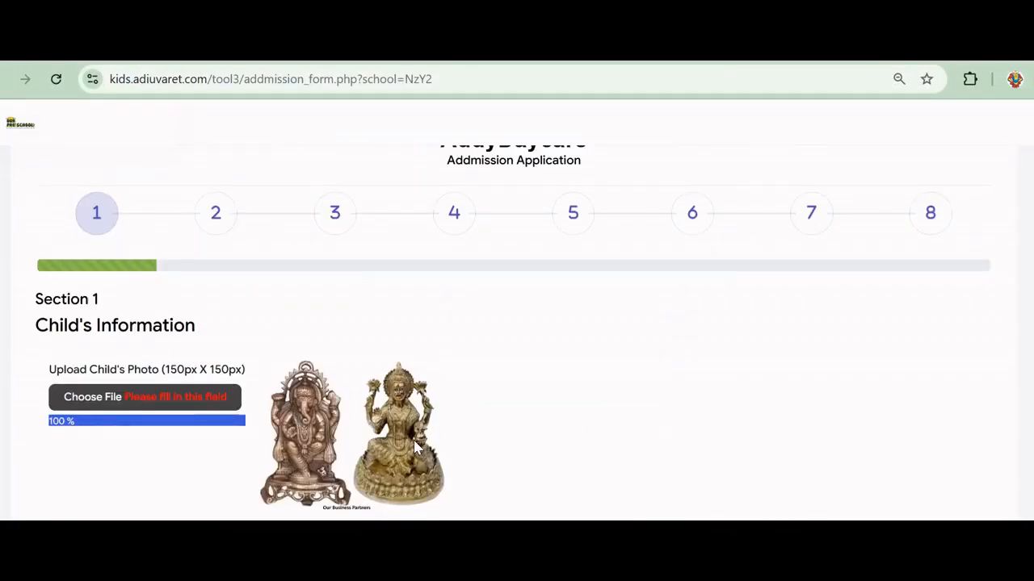
scroll(416, 449, "down", 7)
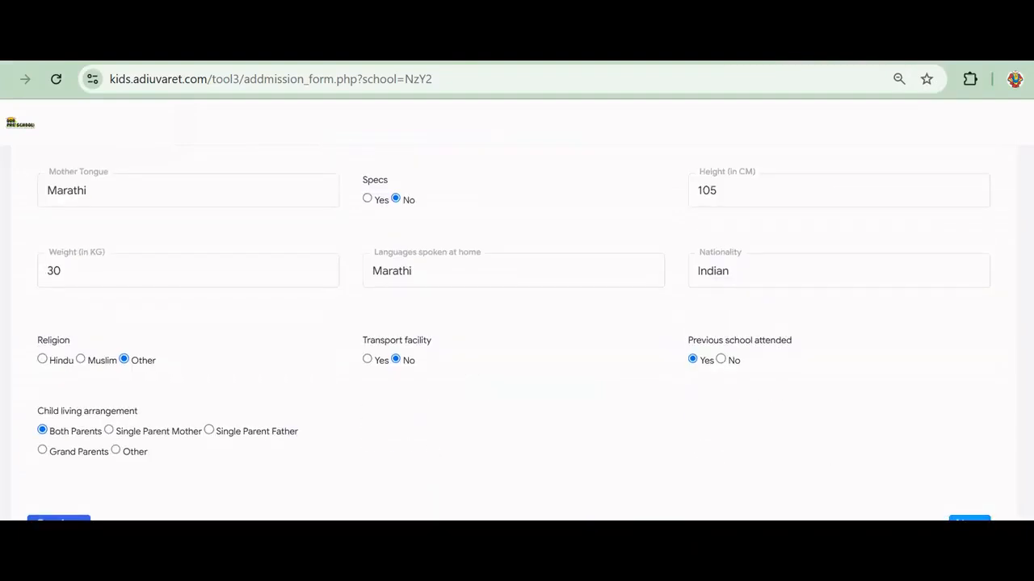
left_click(970, 519)
scroll(665, 438, "up", 5)
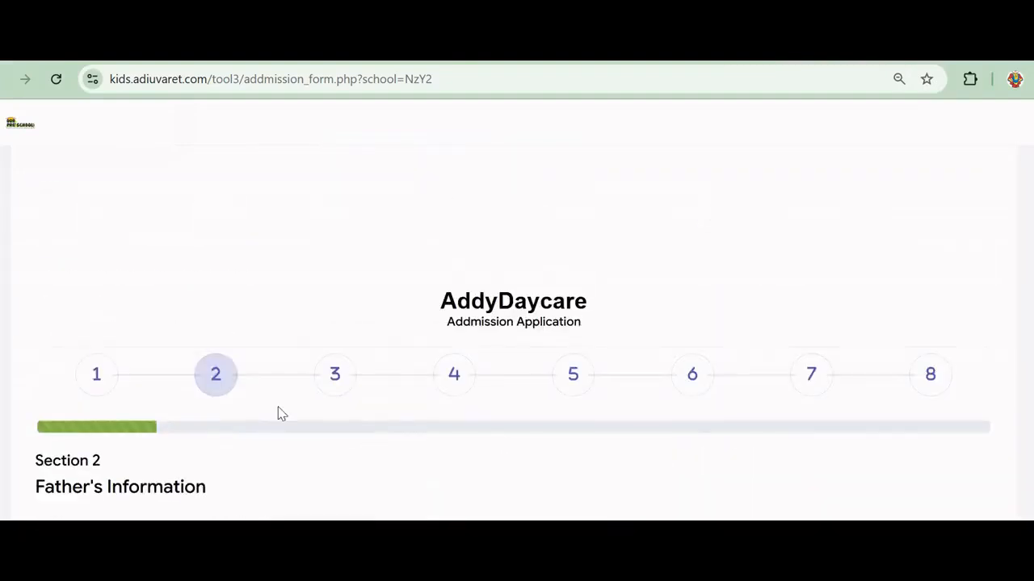
Enter the father's name in the Name field under Father's Information
scroll(277, 413, "down", 2)
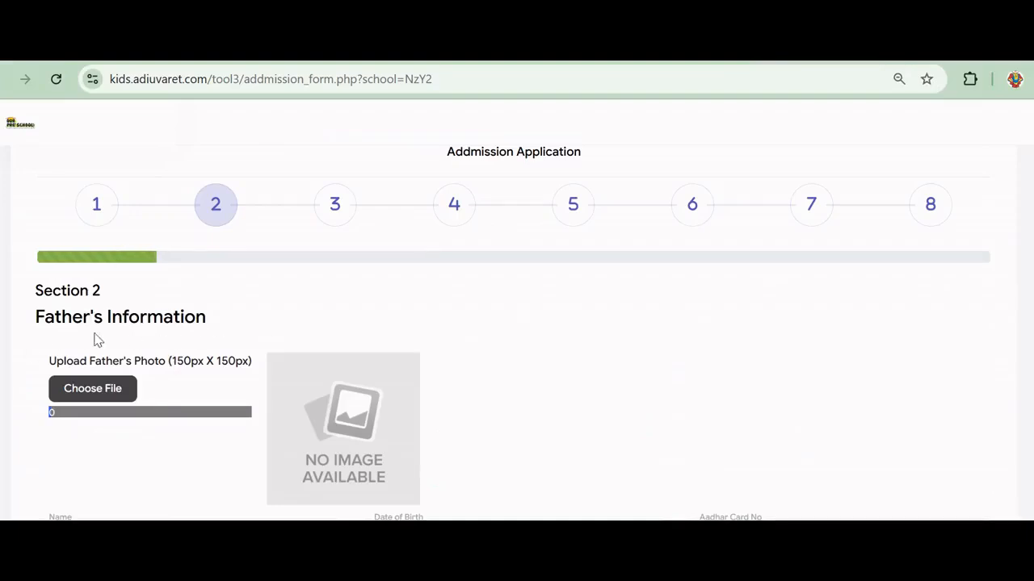
scroll(117, 369, "down", 1)
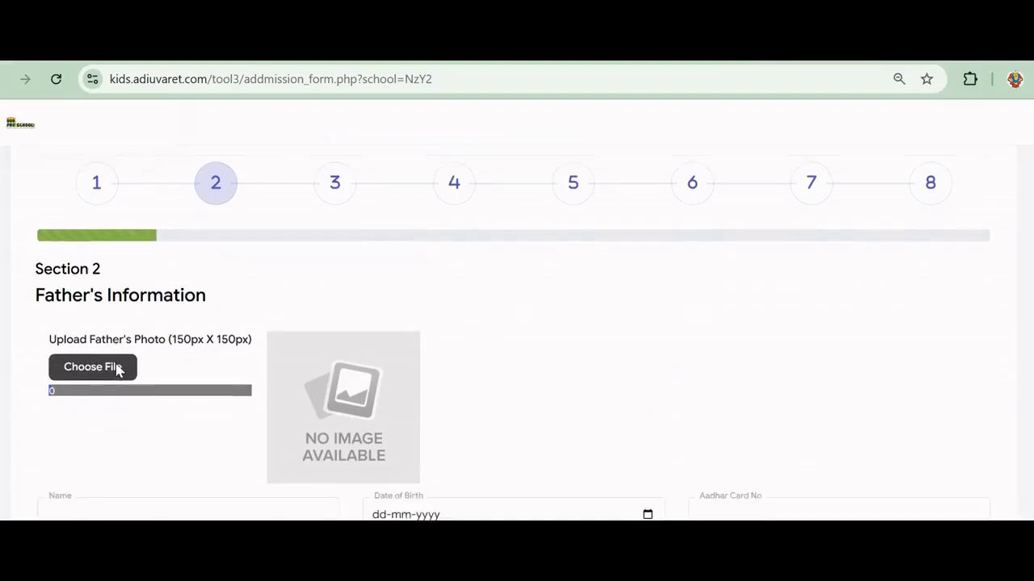
scroll(118, 369, "down", 2)
left_click(172, 365)
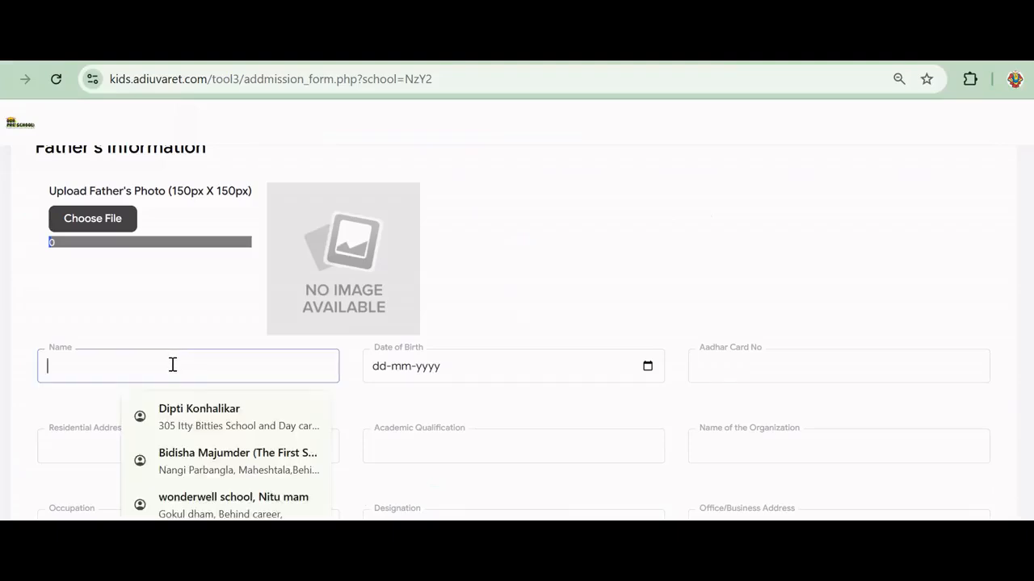
type("Fathe")
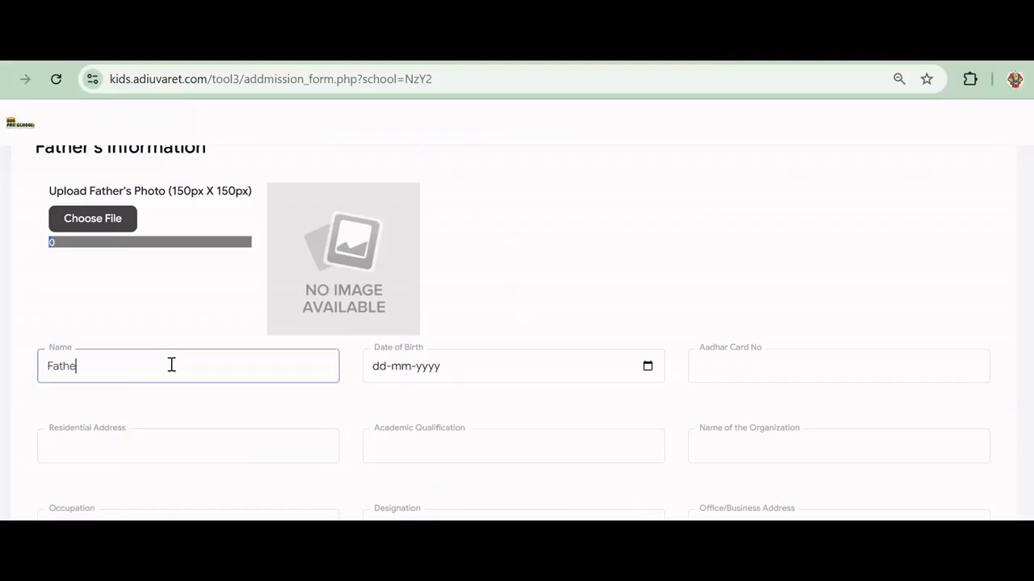
type("r test")
Open the father's Date of Birth calendar and scroll the year list back toward 1990
left_click(647, 367)
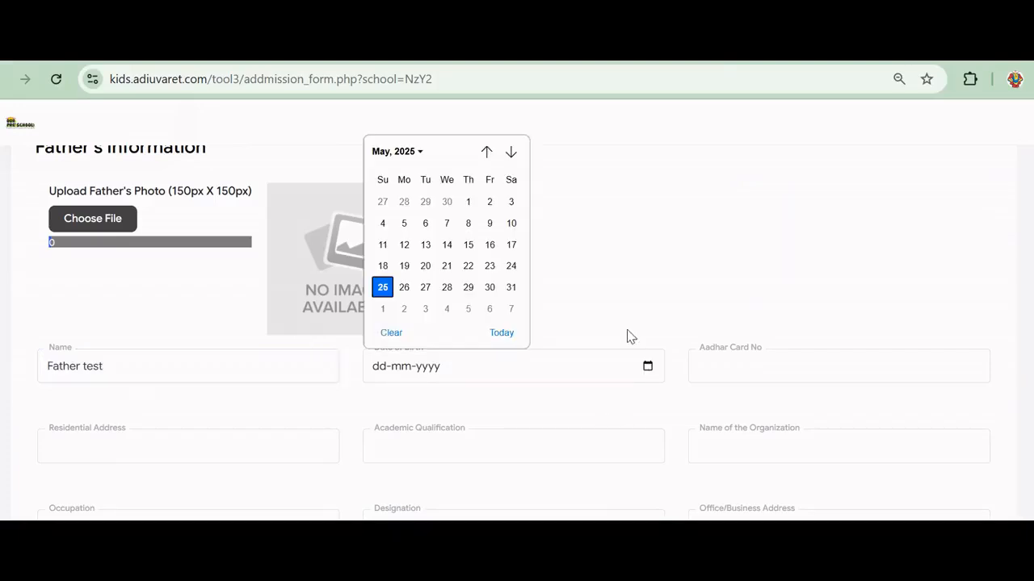
left_click(411, 154)
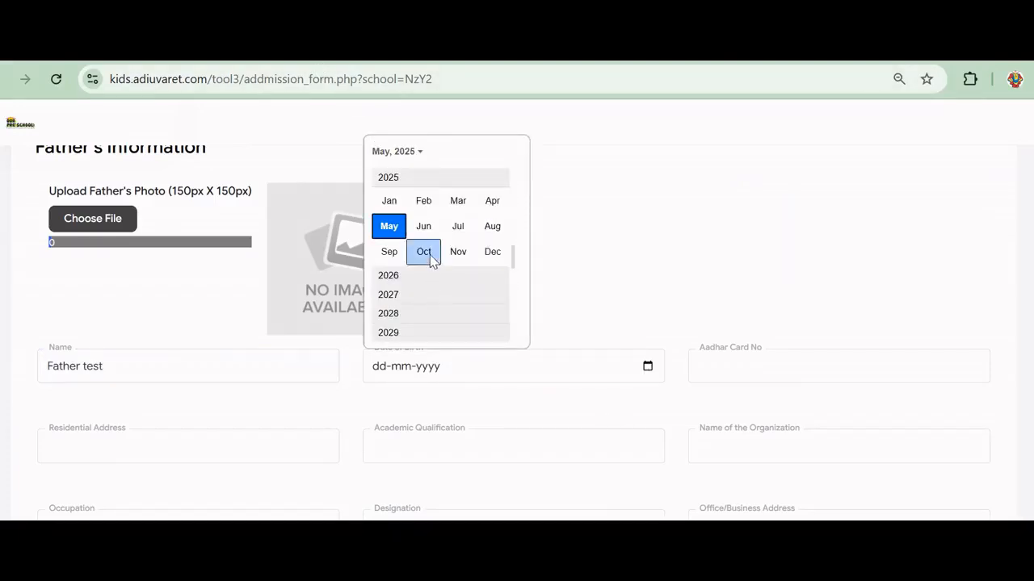
scroll(432, 260, "up", 3)
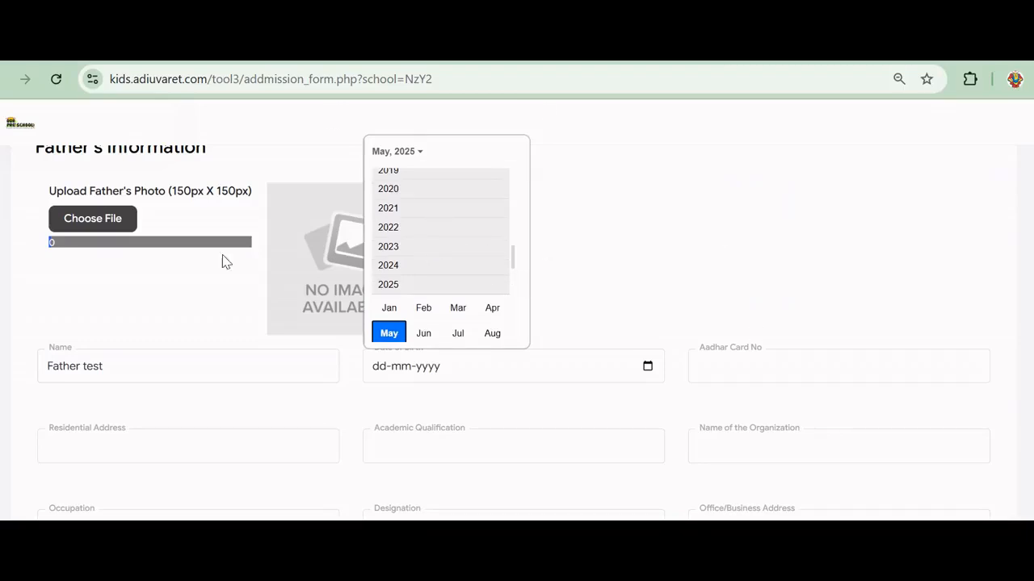
scroll(412, 198, "up", 2)
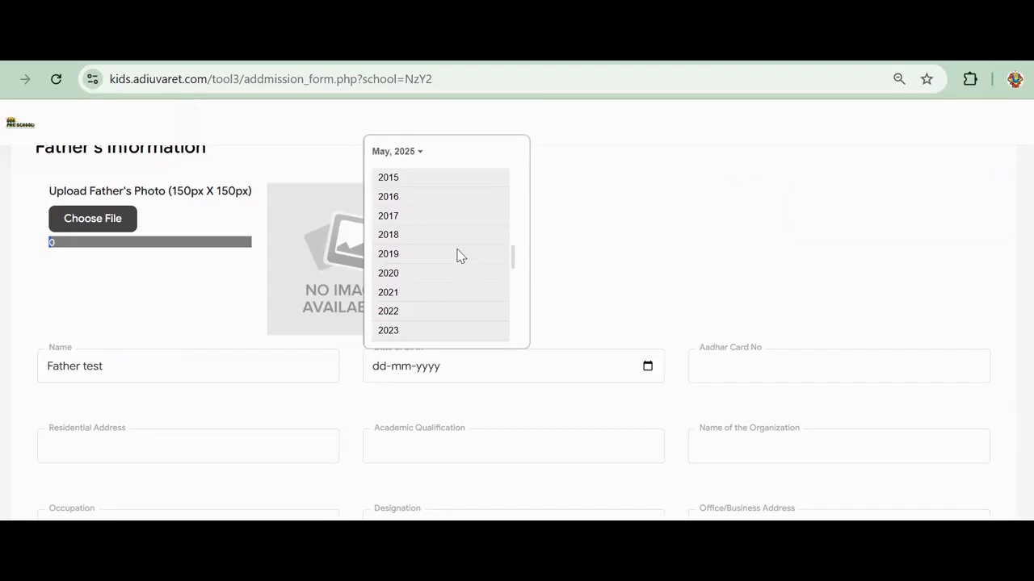
scroll(457, 255, "up", 4)
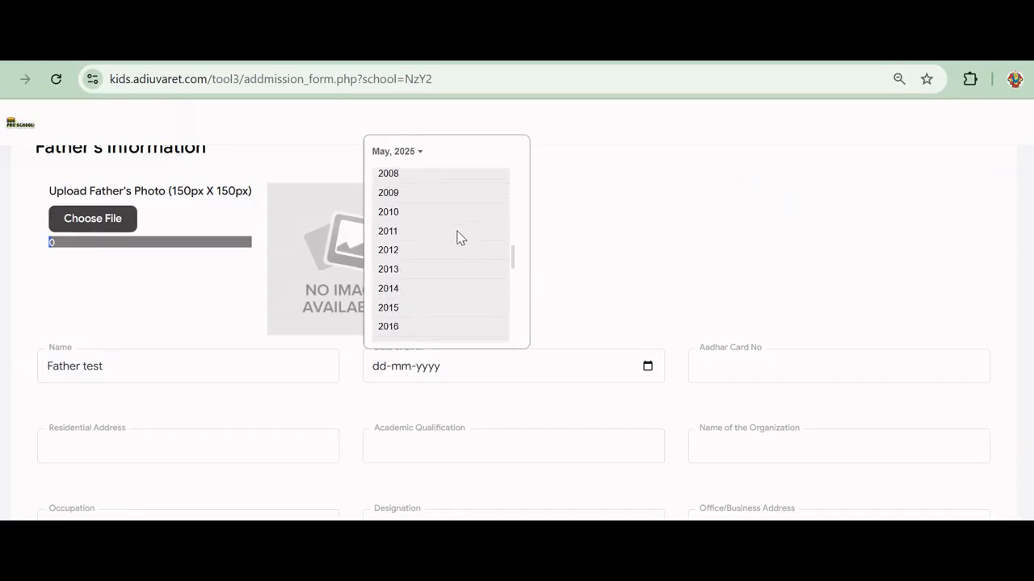
scroll(457, 227, "up", 5)
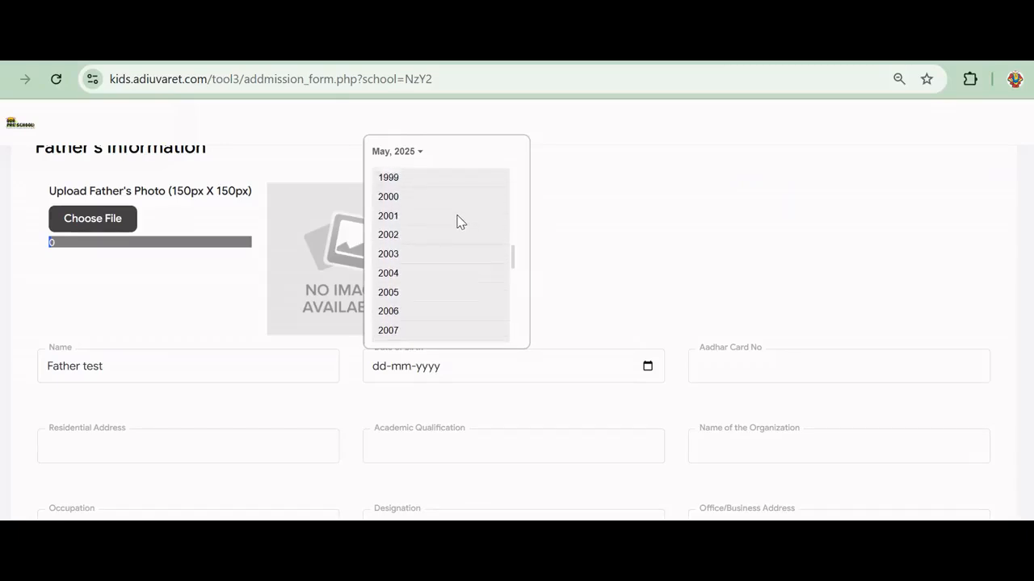
scroll(457, 222, "up", 2)
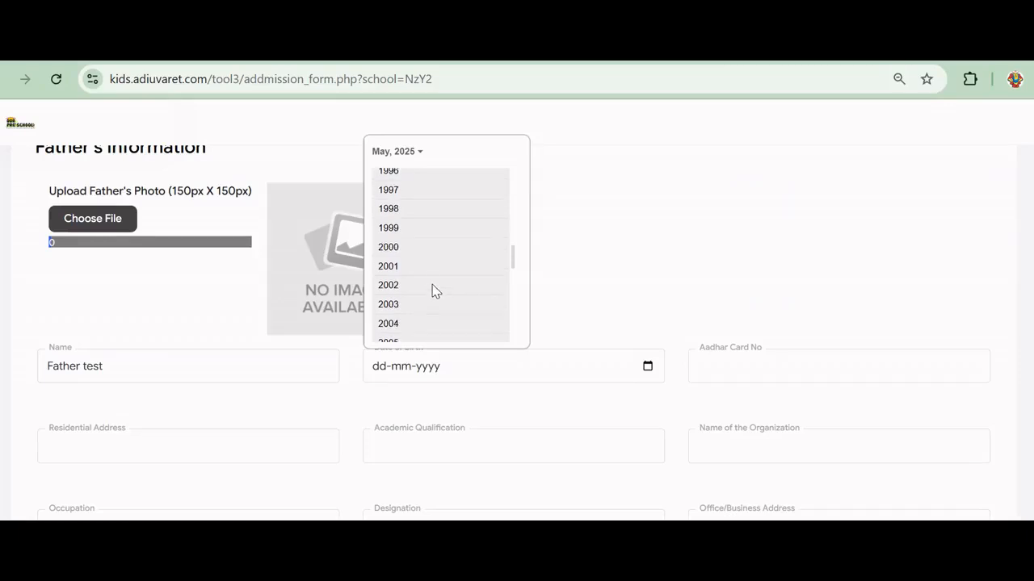
scroll(435, 283, "up", 1)
scroll(429, 269, "up", 1)
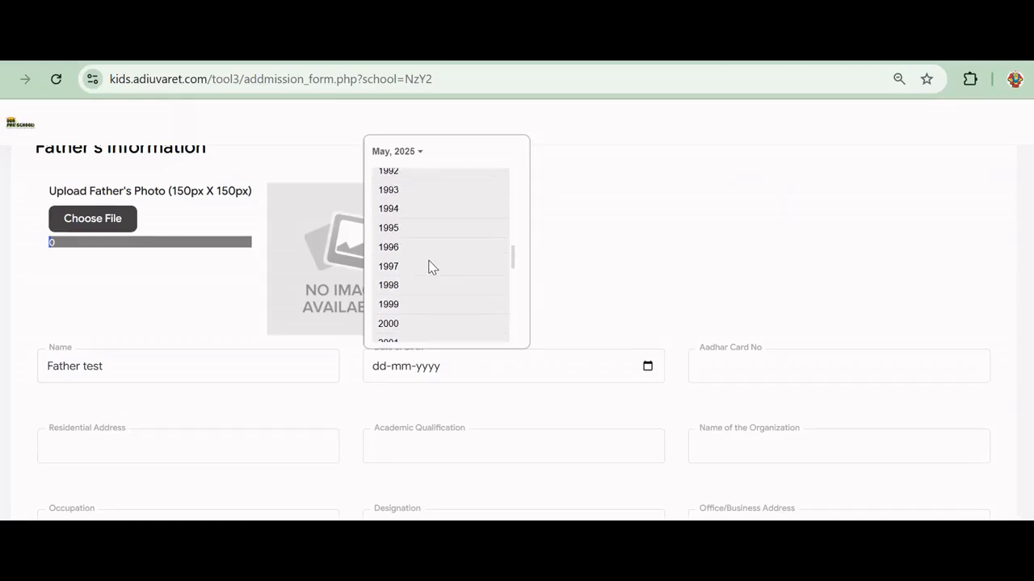
Pick year 1990, January, day 1 to set the father's birth date to 01-01-1990
left_click(406, 304)
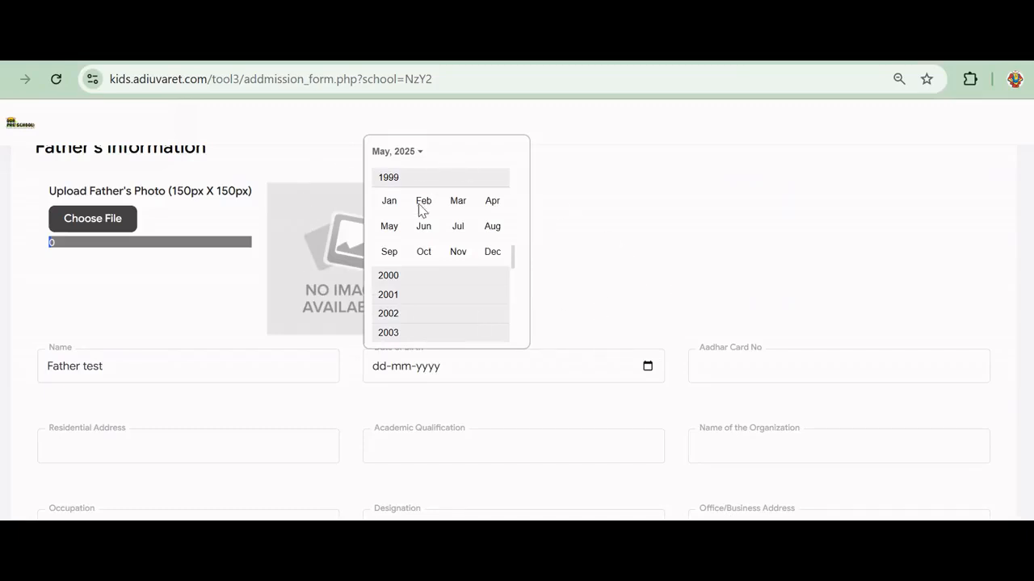
scroll(417, 211, "up", 1)
scroll(417, 212, "up", 1)
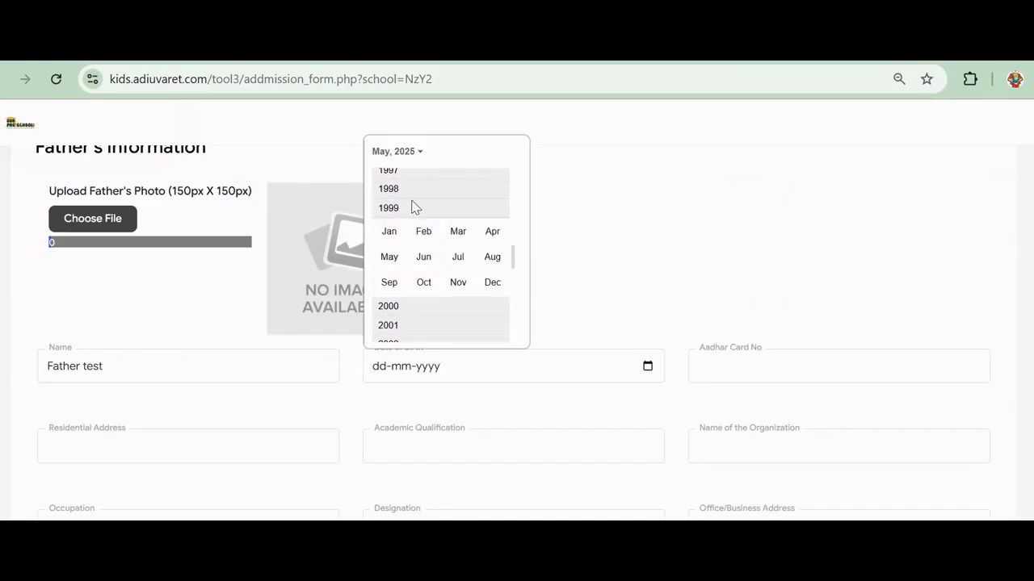
left_click(389, 189)
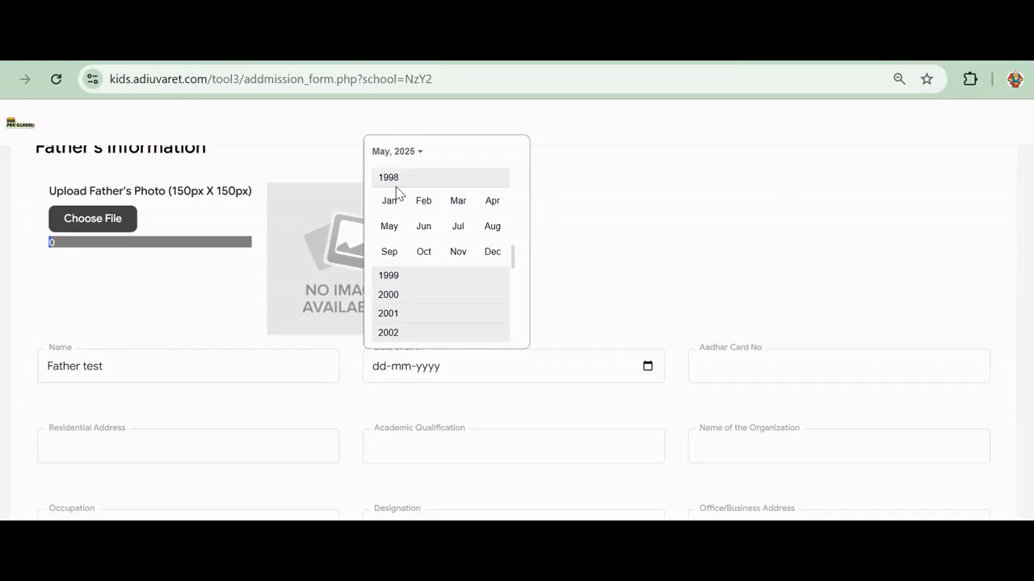
scroll(389, 202, "up", 1)
scroll(400, 205, "up", 5)
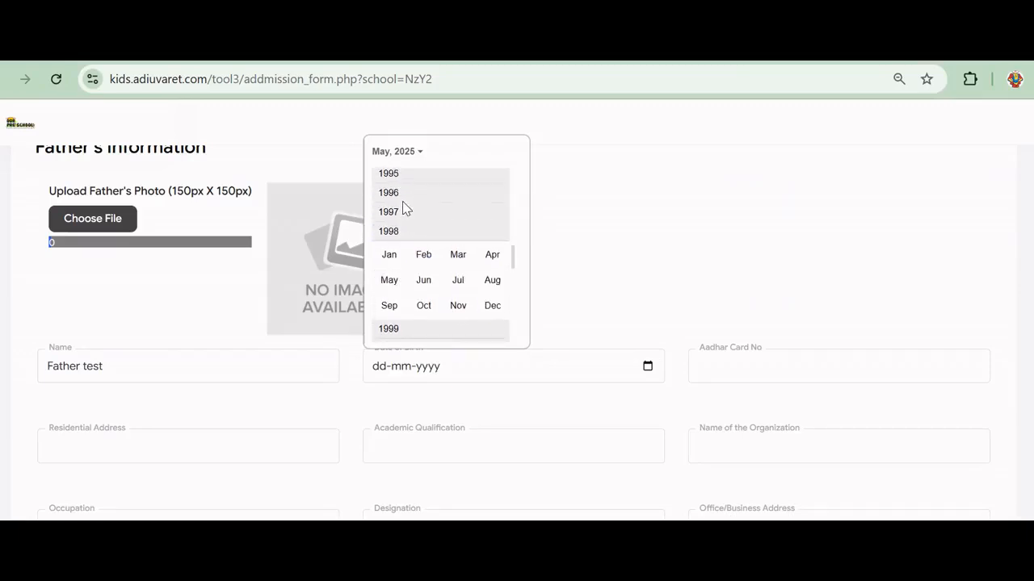
scroll(400, 194, "up", 2)
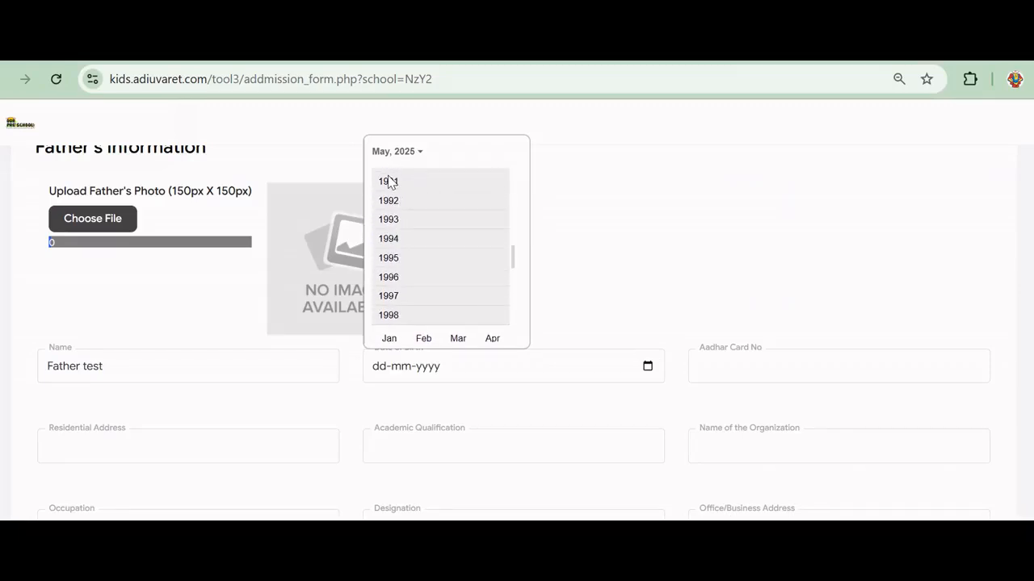
left_click(406, 181)
left_click(390, 201)
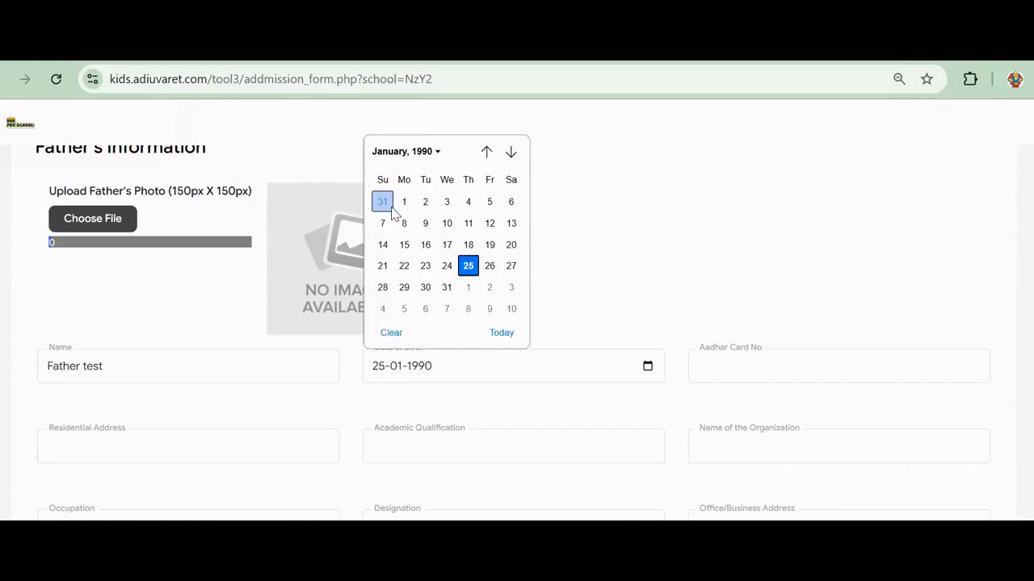
left_click(404, 203)
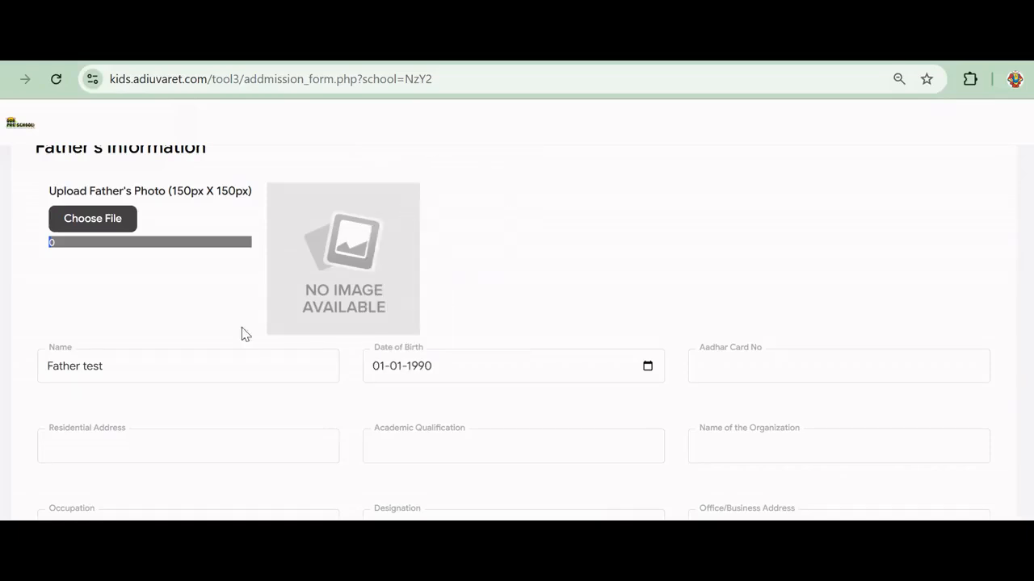
Enter the father's Aadhar number and fill his residential address from a saved autofill entry
left_click(824, 370)
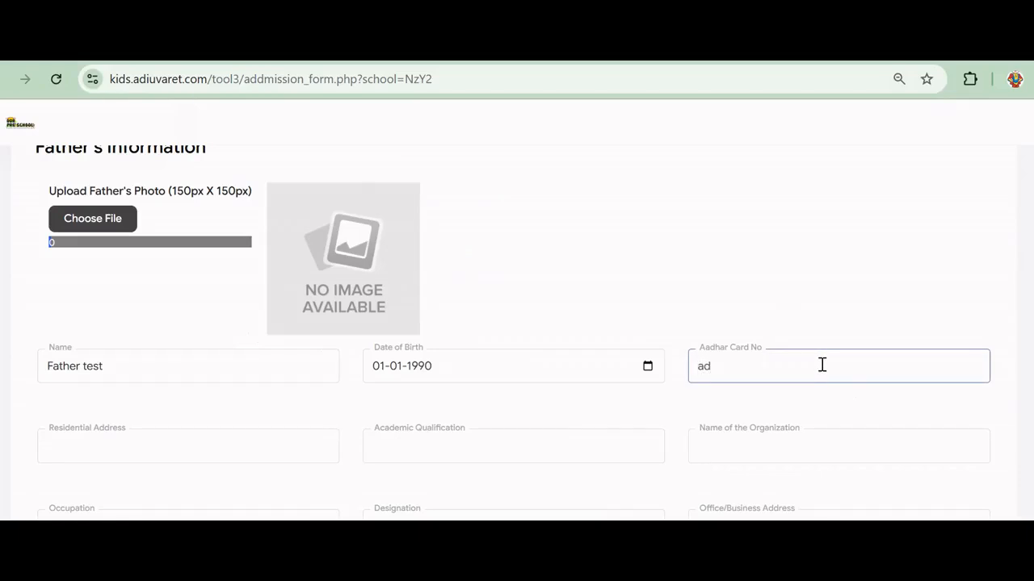
type("adhar01234")
left_click(140, 441)
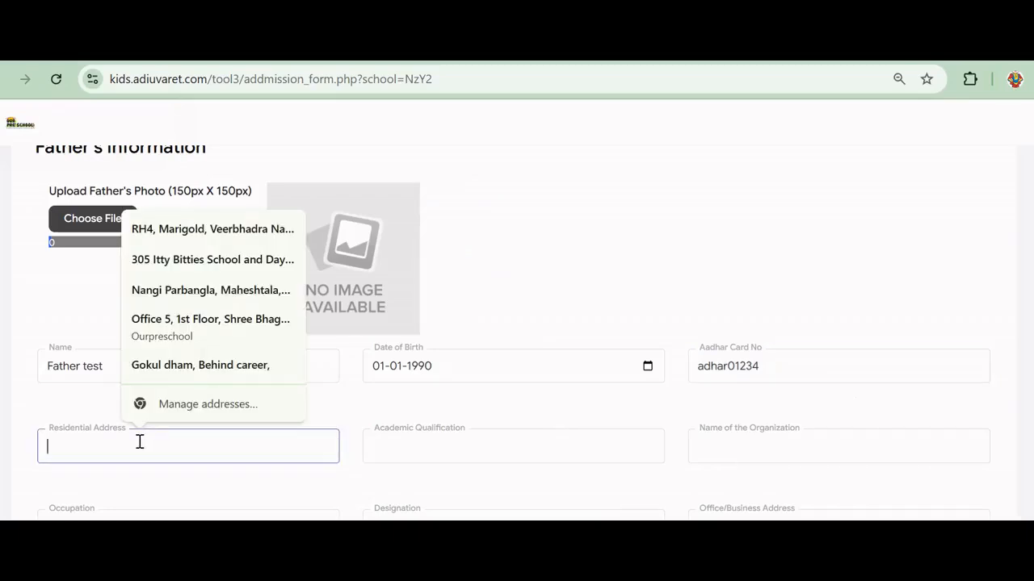
left_click(253, 325)
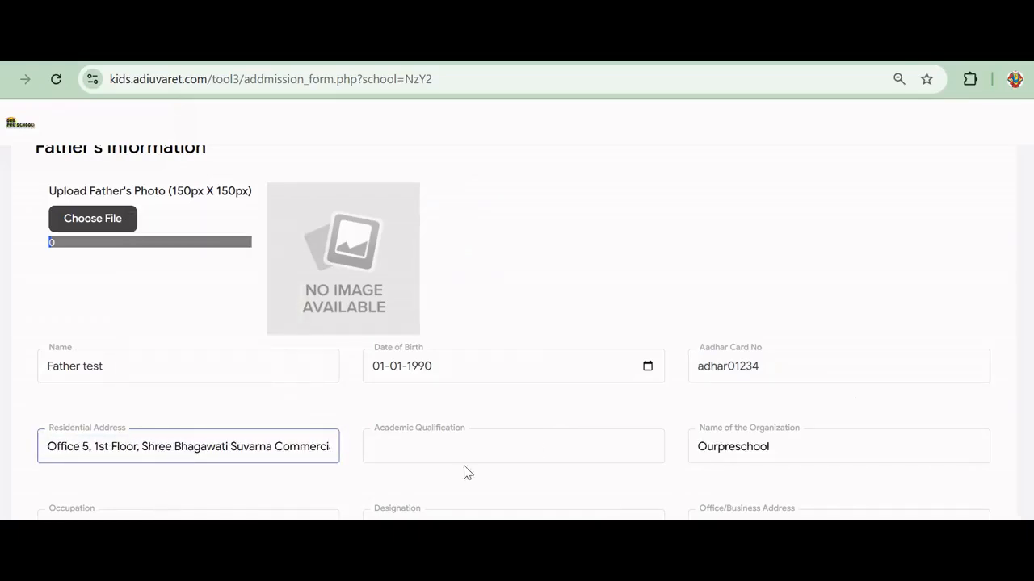
Set qualification to MA and replace the organization with 'Prvt company'
left_click(548, 443)
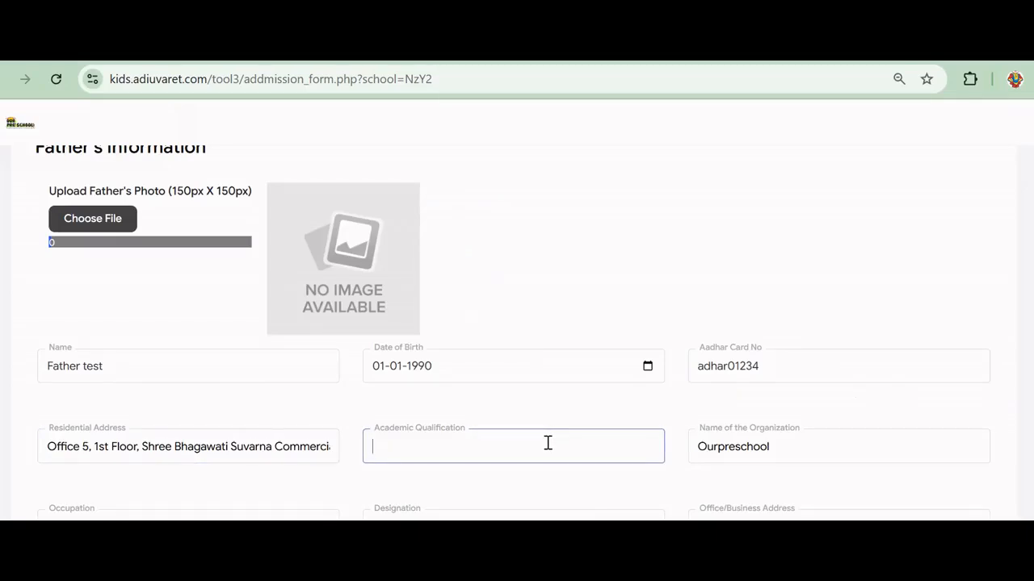
type("MA")
left_click(739, 449)
double_click(739, 449)
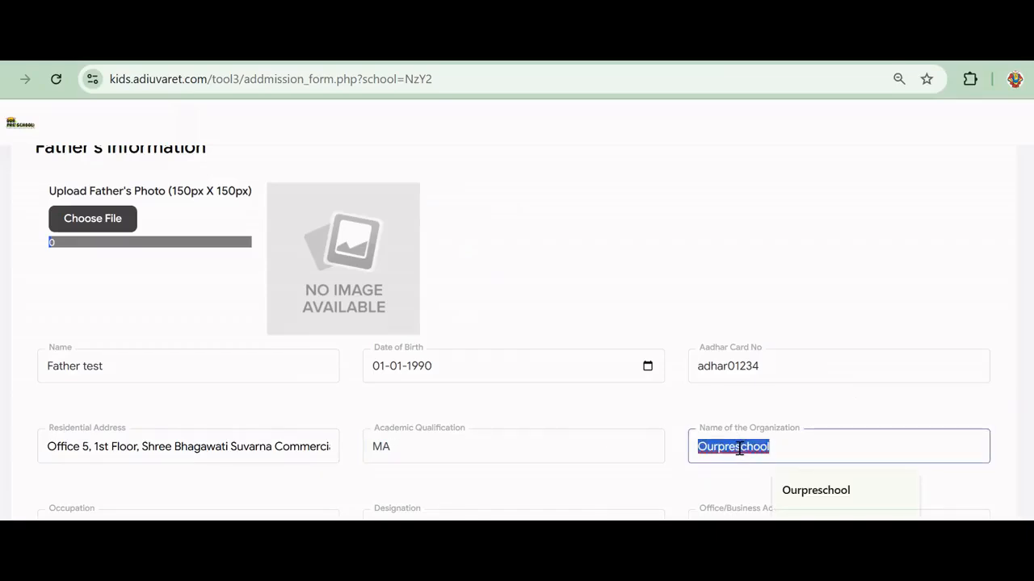
type("P")
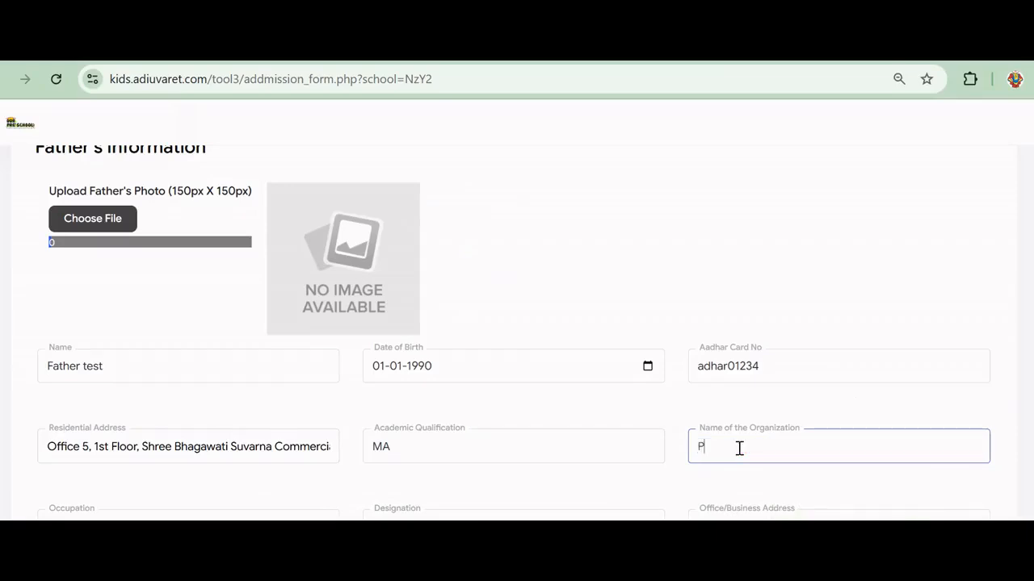
type("rvt company")
scroll(334, 406, "down", 2)
Set the father's occupation to professional and designation to Manager
left_click(189, 371)
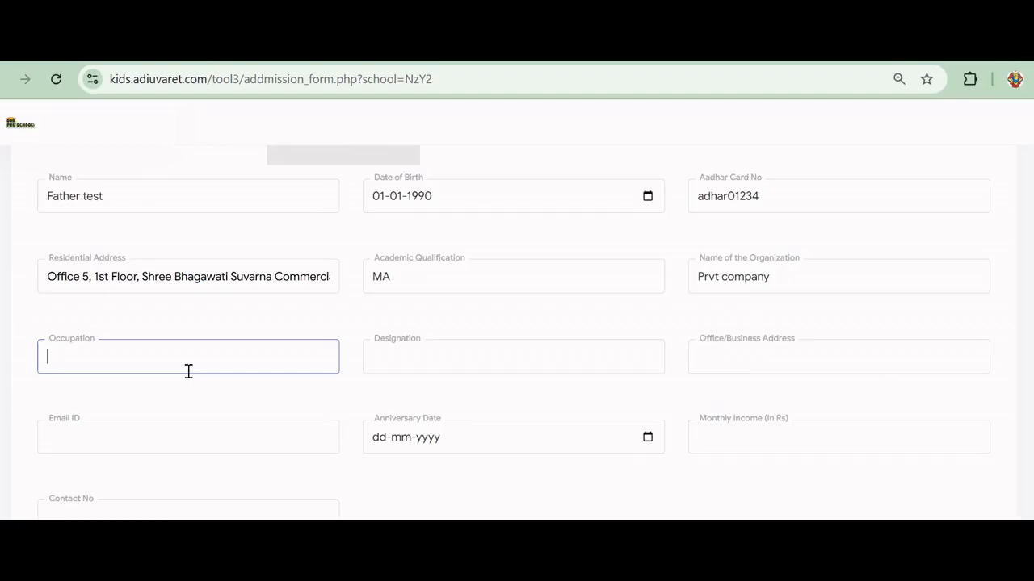
type("professional")
left_click(447, 351)
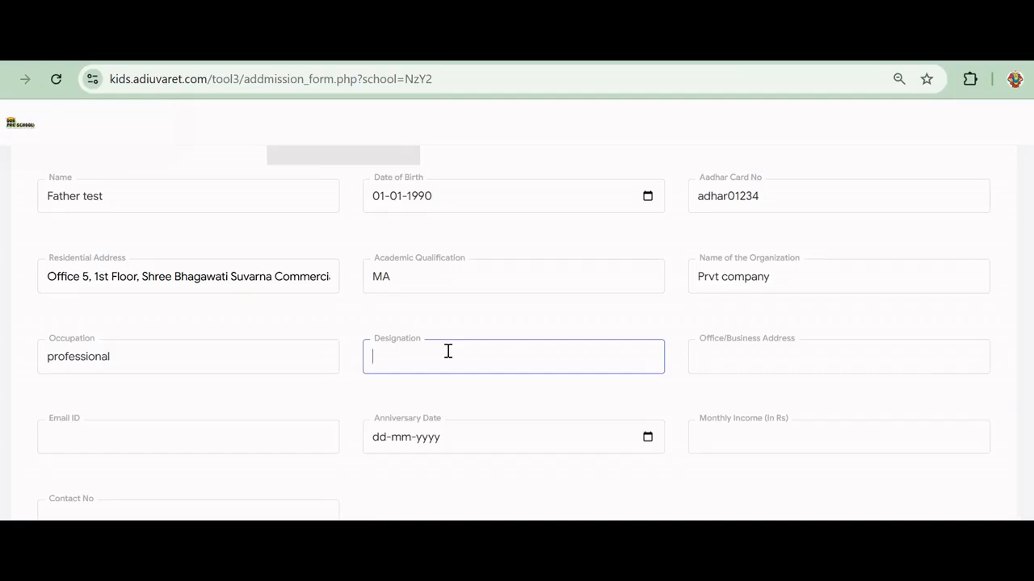
type("Manager")
Enter office address 'Address' and the father's test e-mail address
left_click(766, 365)
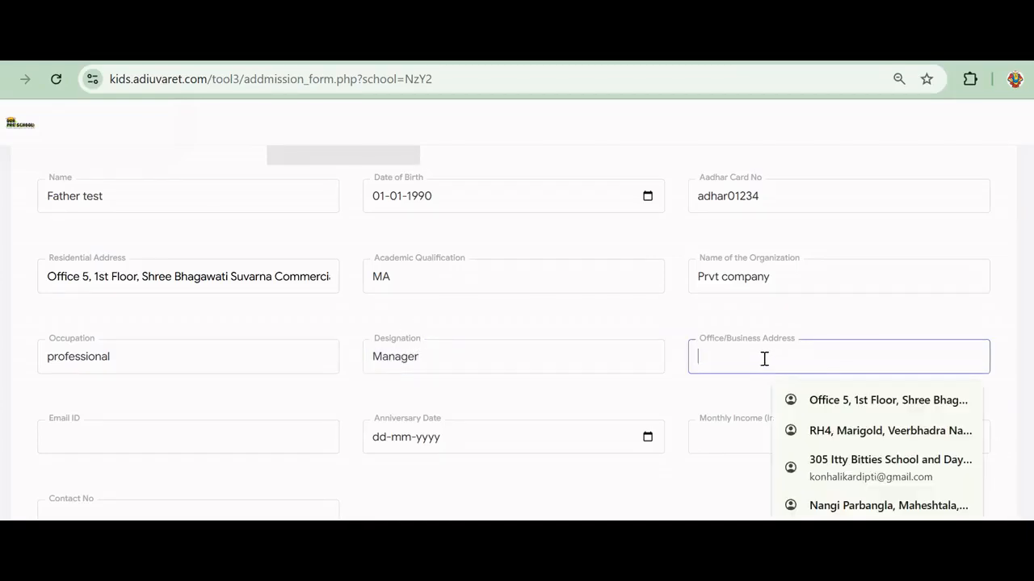
type("Address")
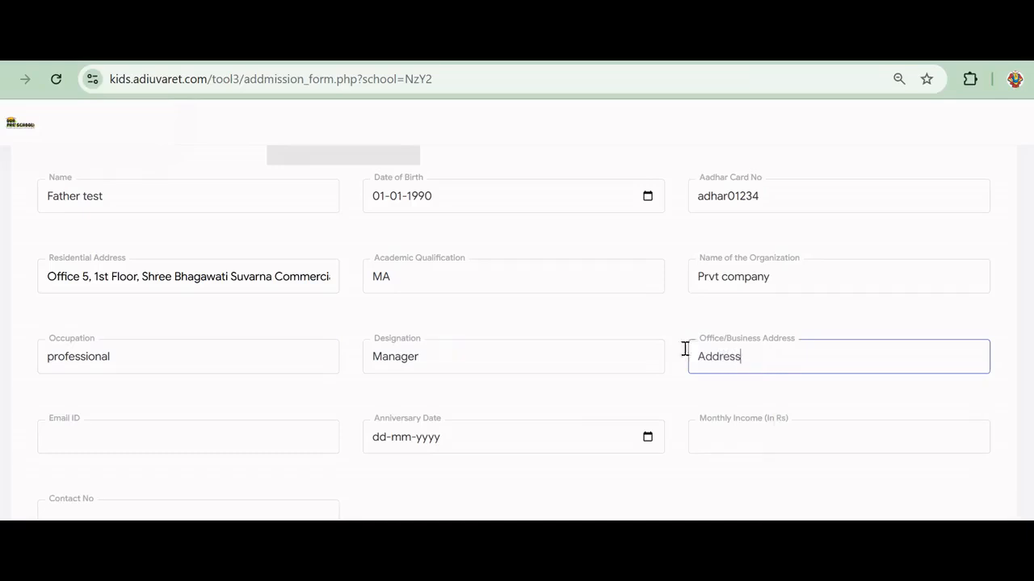
left_click(130, 433)
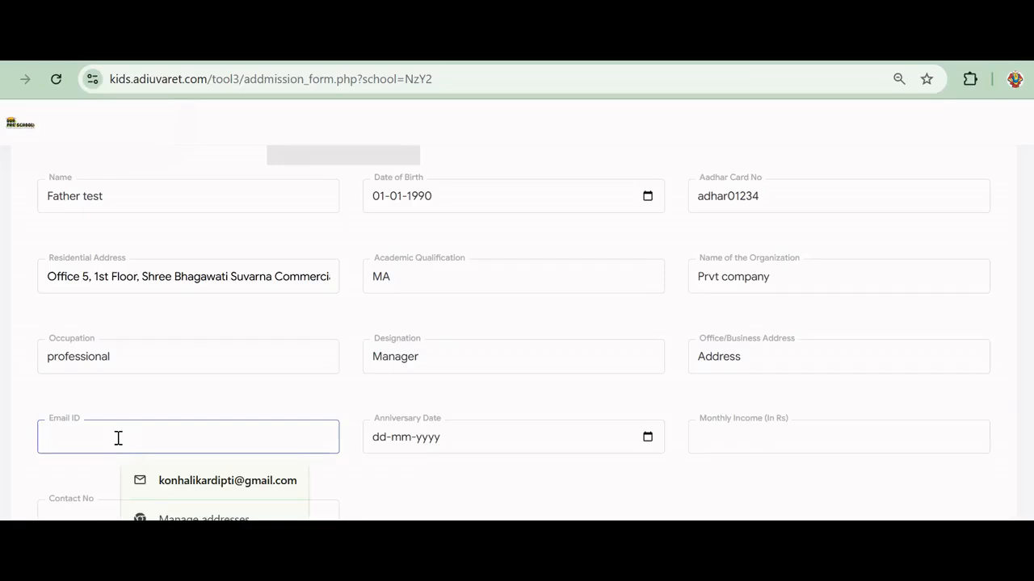
type("test")
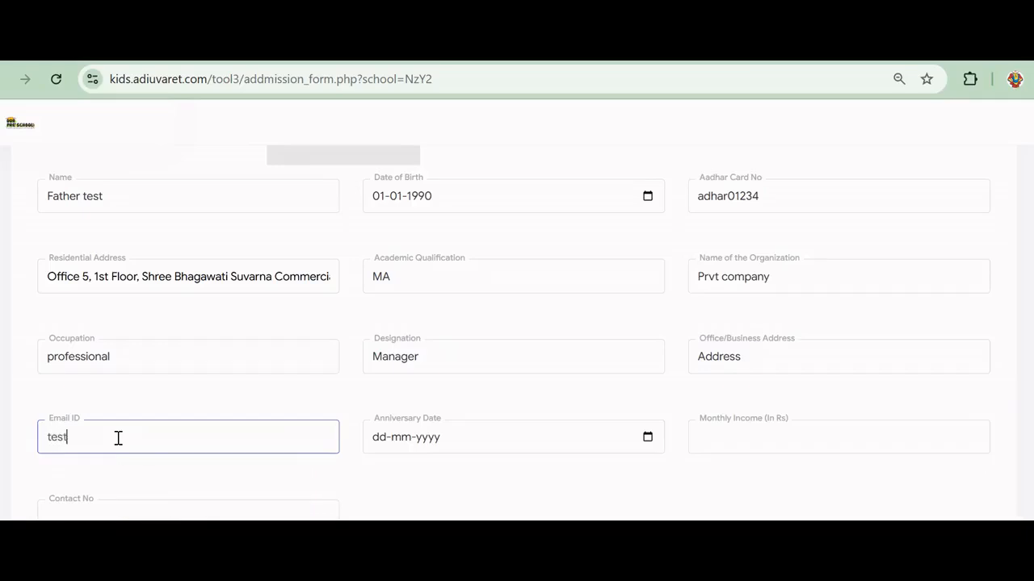
type("@gmail.com")
Set the father's anniversary date to 8 May 2025
left_click(434, 450)
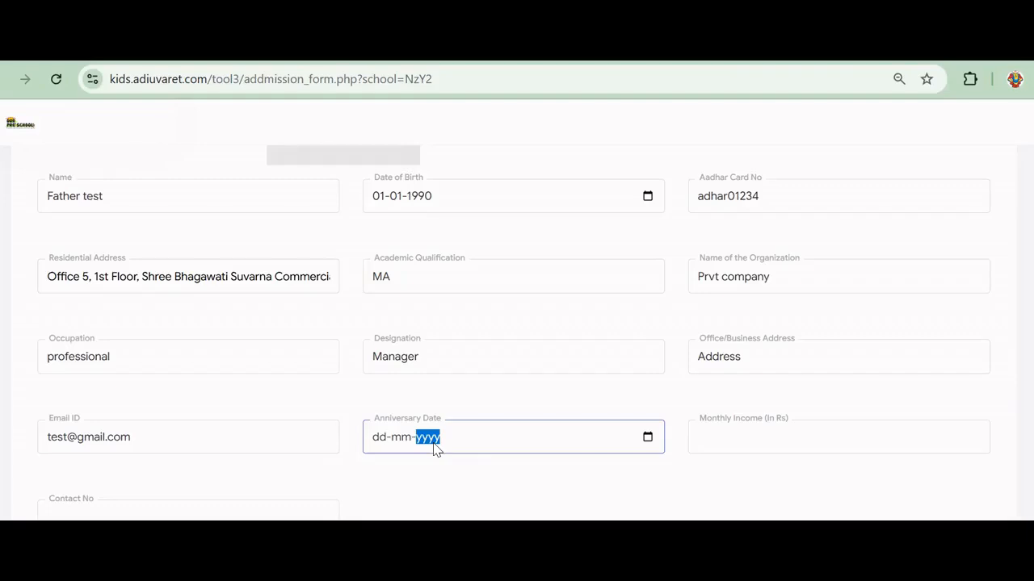
left_click(644, 439)
left_click(643, 439)
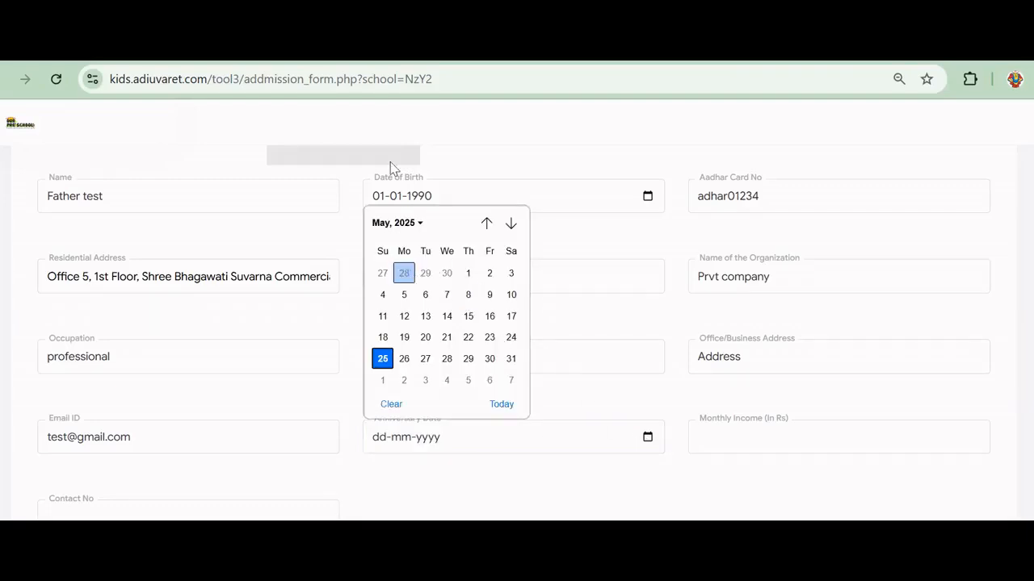
left_click(469, 295)
Enter monthly income 1000000 and the father's contact number
left_click(813, 436)
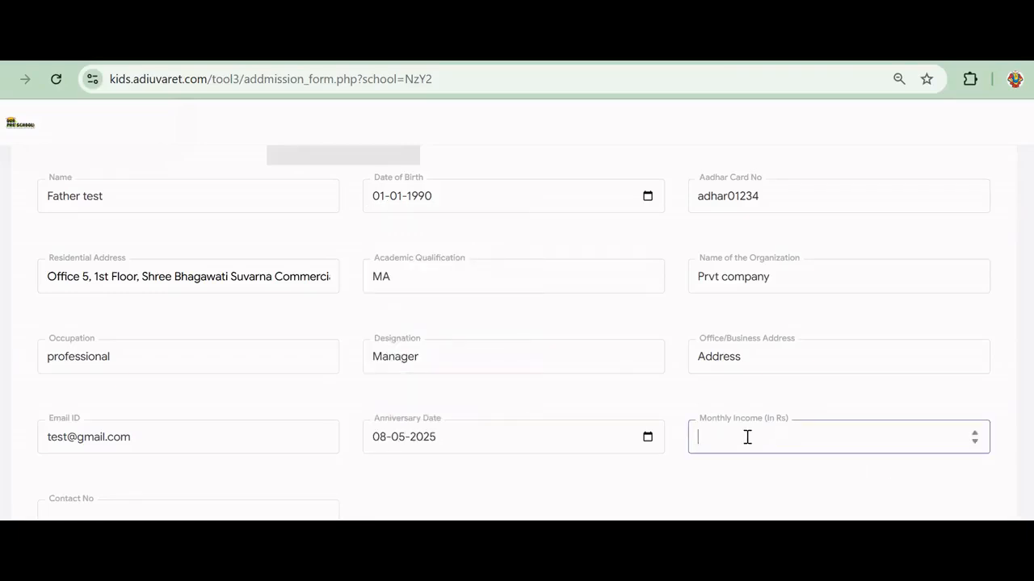
type("1000000")
scroll(102, 436, "down", 1)
left_click(102, 436)
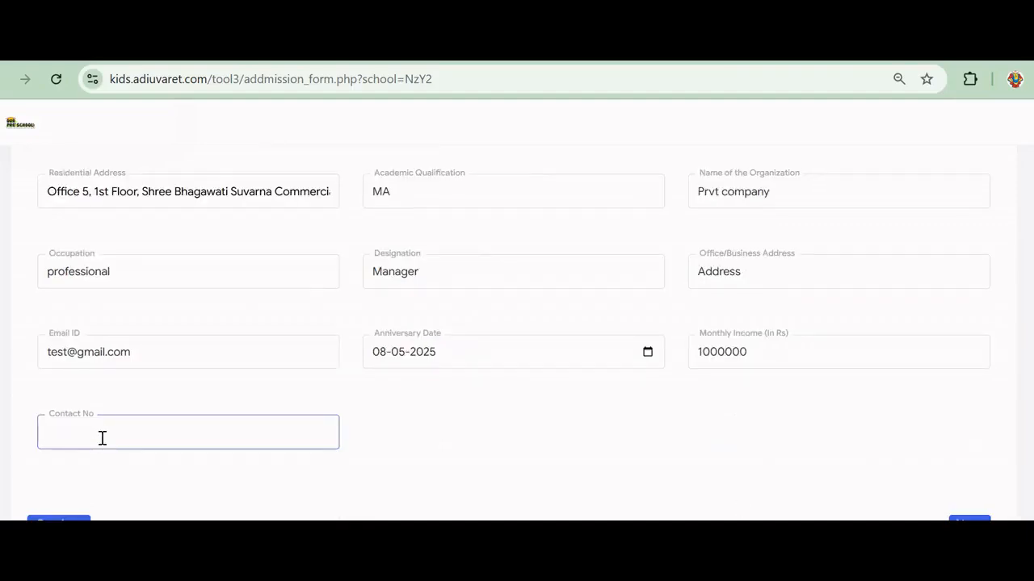
type("1234567890")
Try to continue, then open the file chooser for the father's photo
left_click(969, 519)
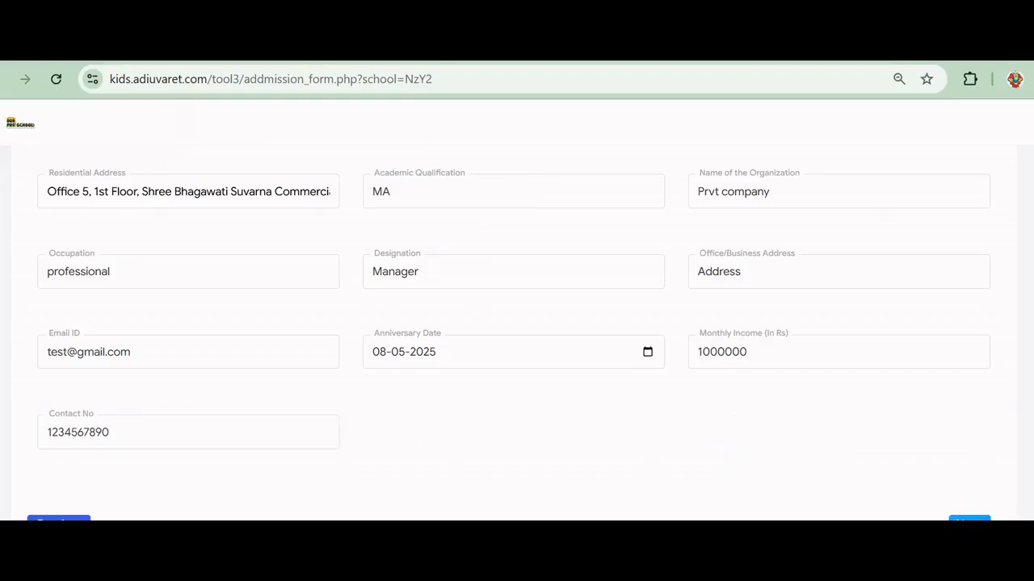
scroll(619, 408, "up", 2)
scroll(751, 469, "down", 2)
scroll(508, 344, "up", 3)
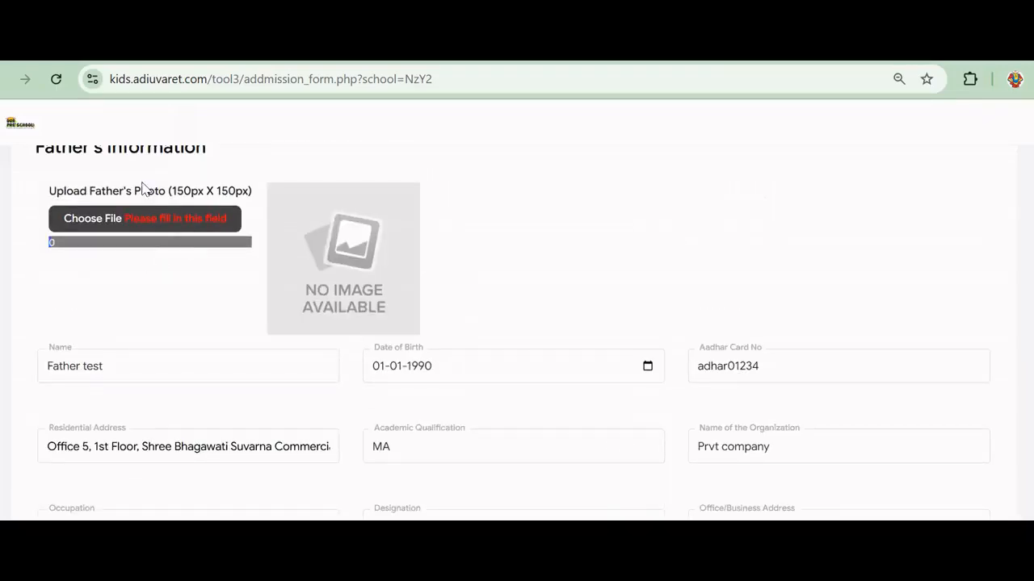
left_click(175, 227)
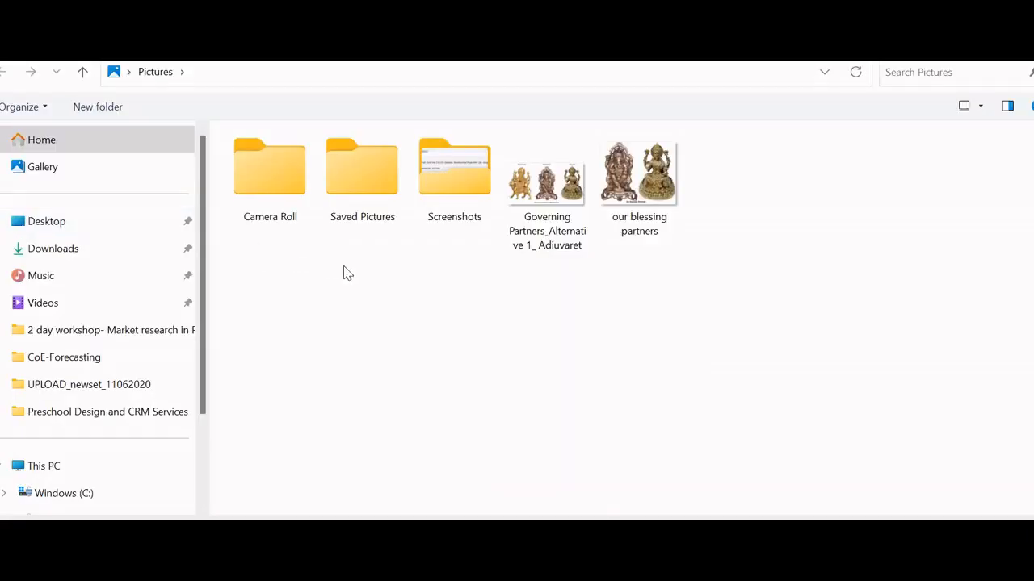
Browse Saved Pictures and Camera Roll, then upload 'our blessing partners' from Pictures as the father's photo
double_click(369, 208)
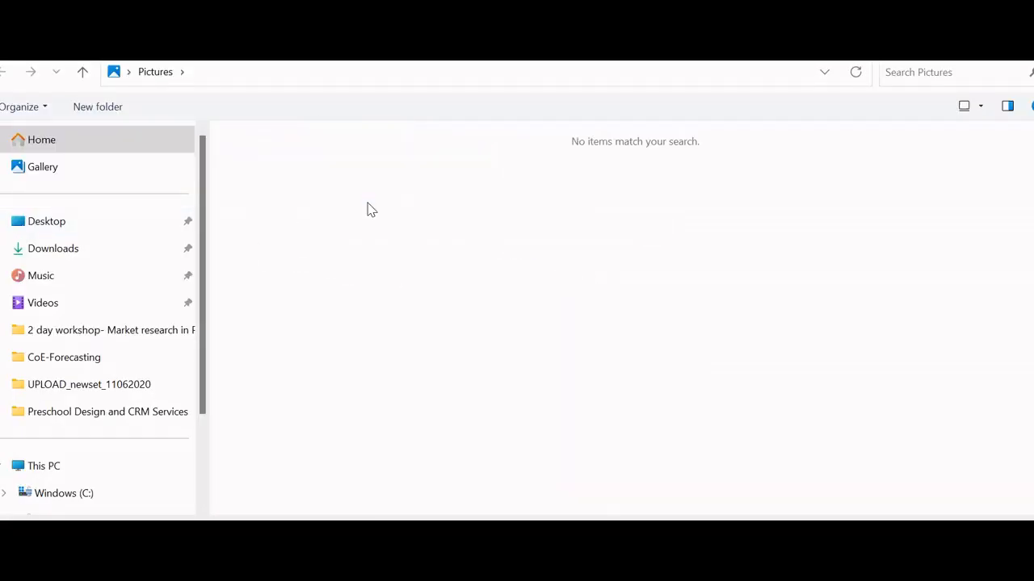
left_click(2, 74)
double_click(262, 171)
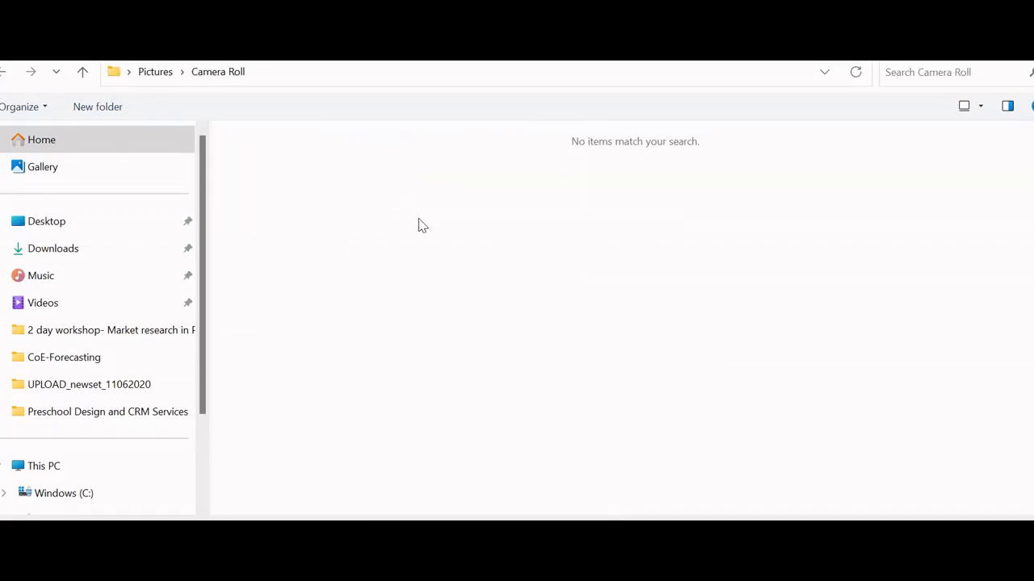
left_click(2, 74)
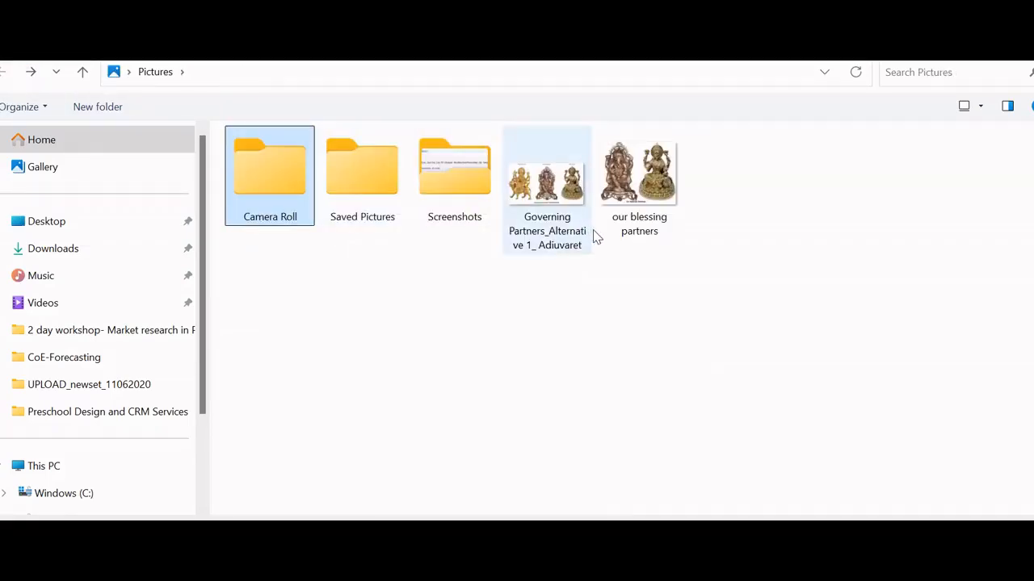
left_click(639, 186)
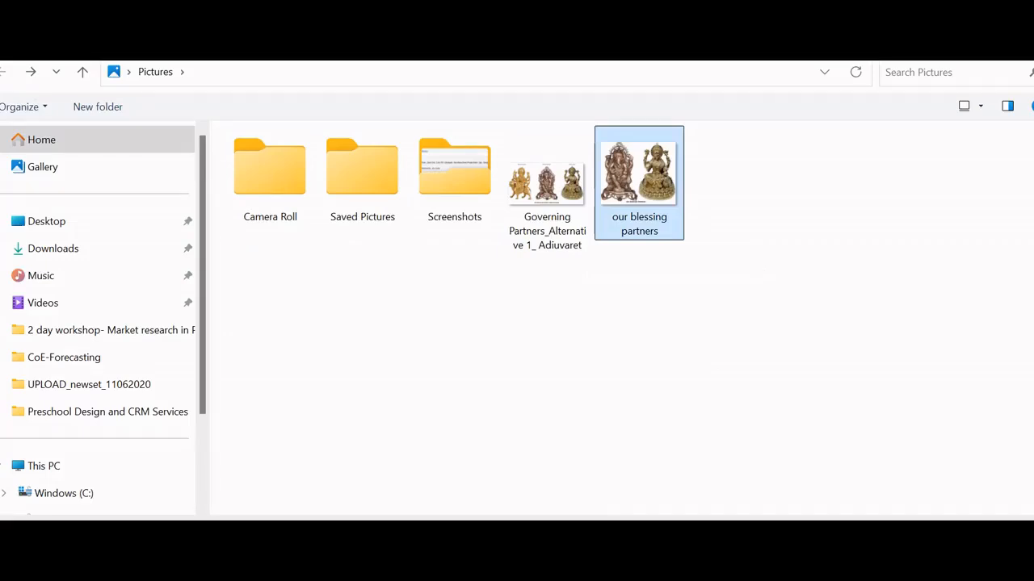
double_click(638, 187)
scroll(422, 254, "down", 4)
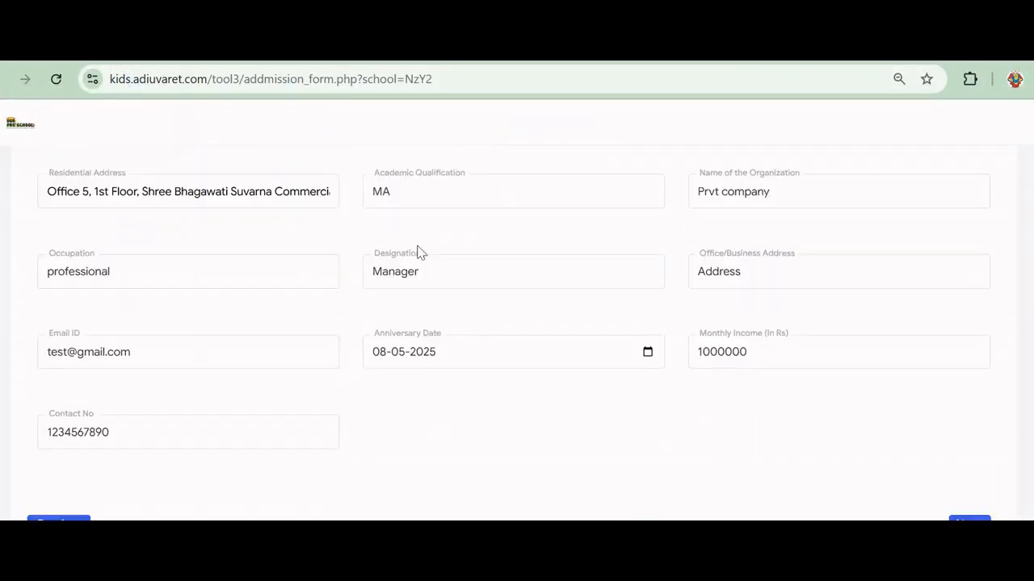
Advance to Section 3 and upload 'our blessing partners' as the mother's photo
left_click(969, 520)
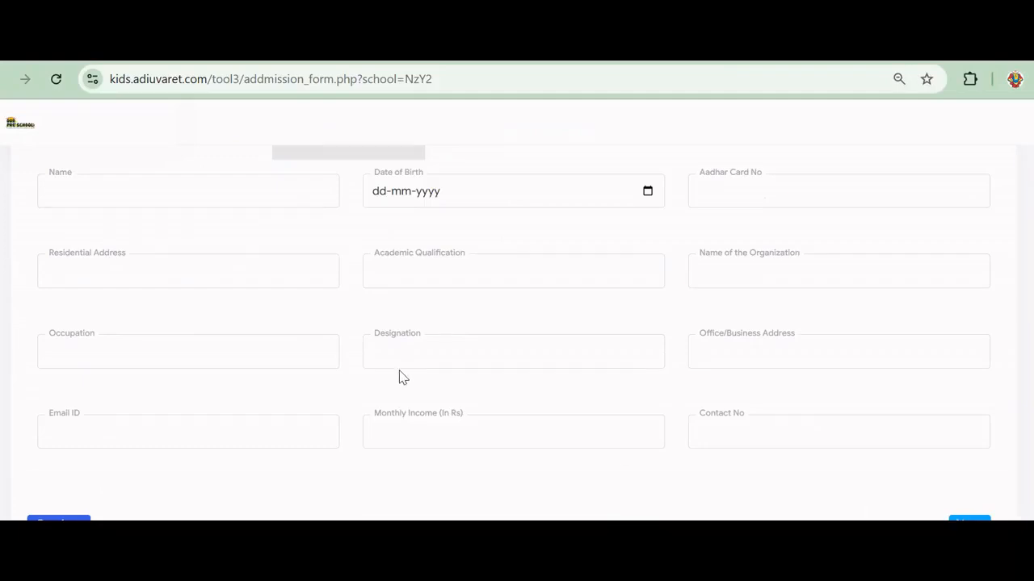
scroll(399, 376, "up", 3)
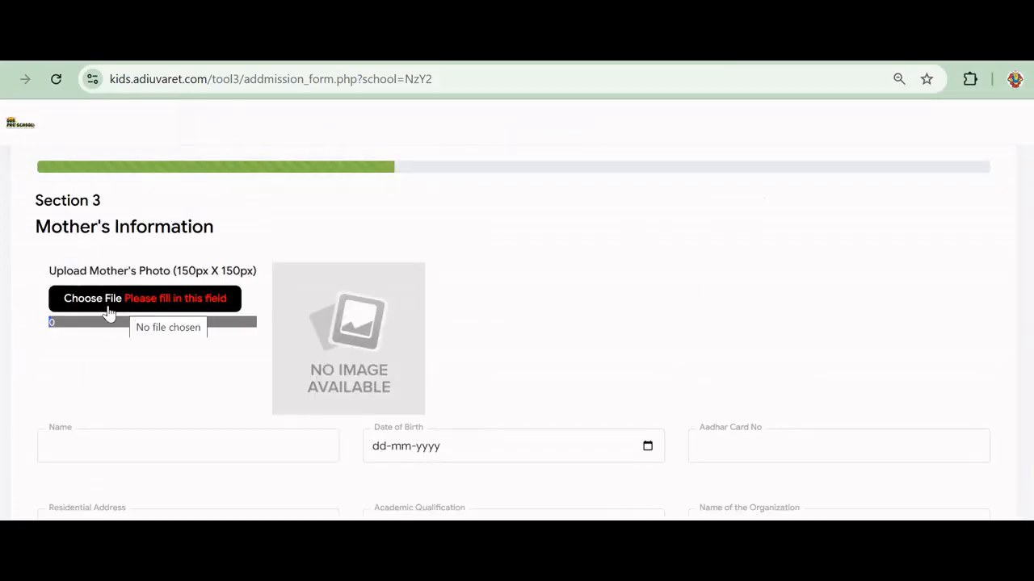
left_click(83, 300)
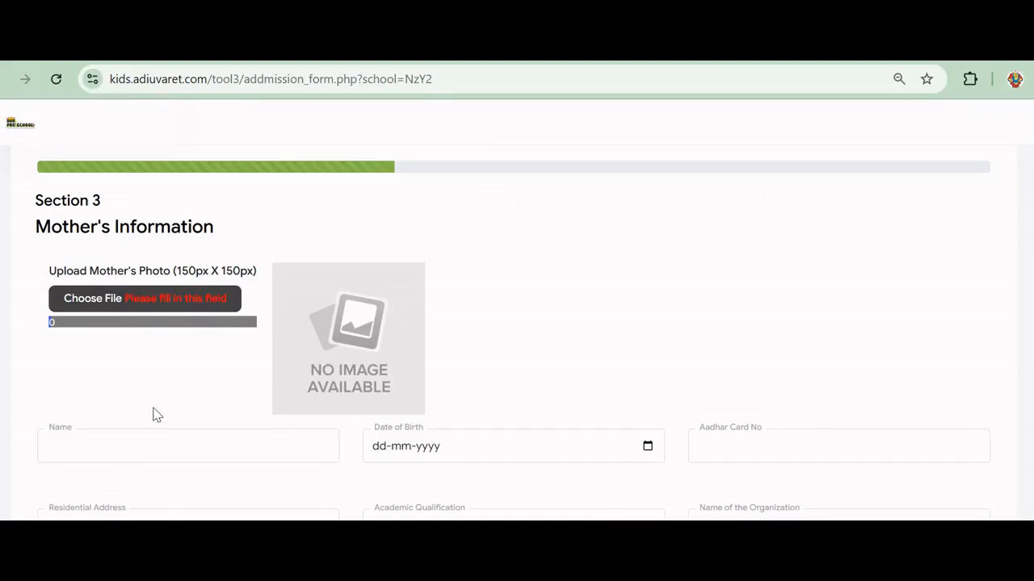
left_click(84, 299)
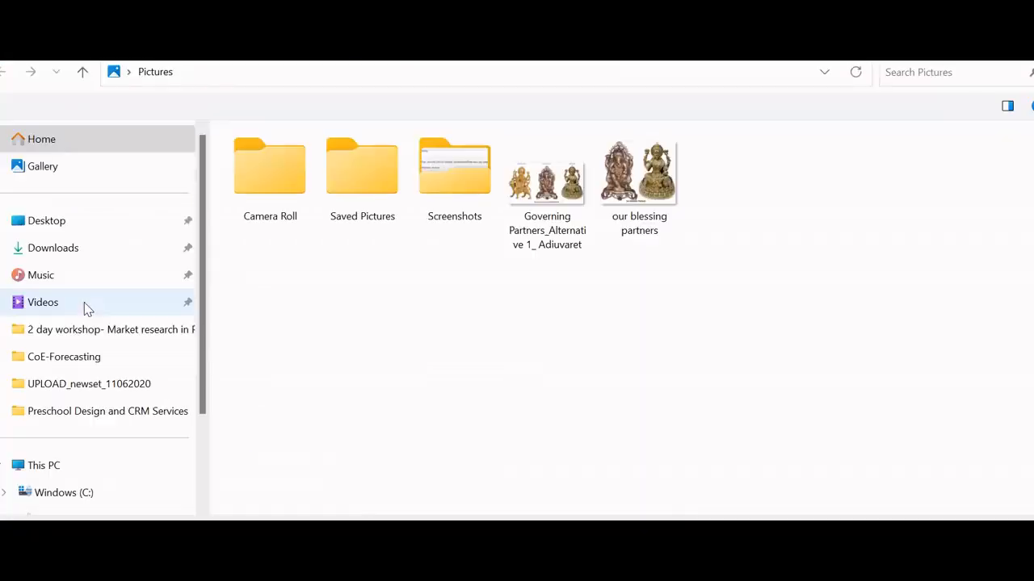
left_click(647, 181)
key("Return")
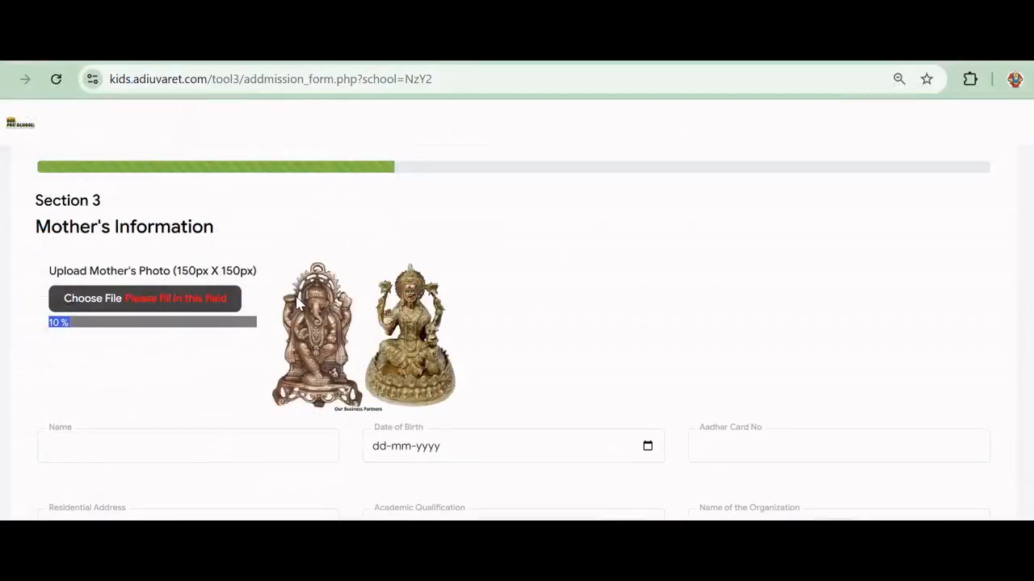
scroll(78, 303, "down", 2)
left_click(81, 286)
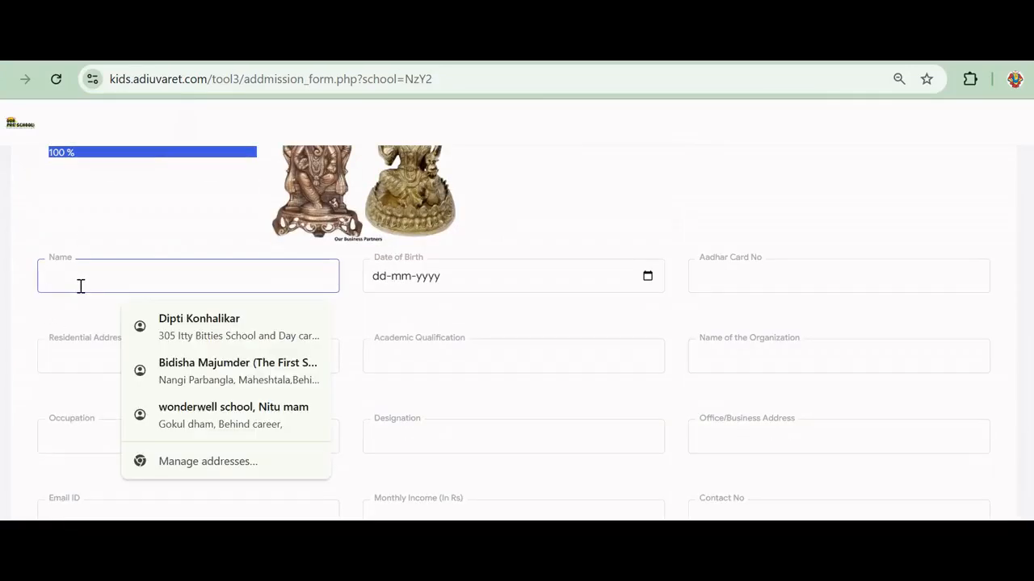
Enter the mother's name, set her birth date to 01-01-1992, and begin her Aadhar number
type("Test ")
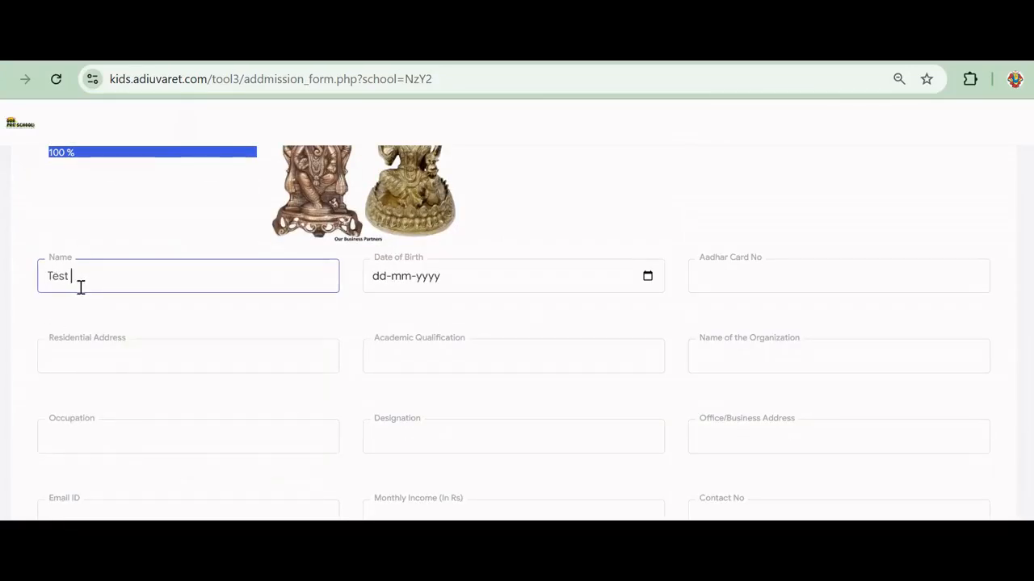
type("Mother")
left_click(647, 278)
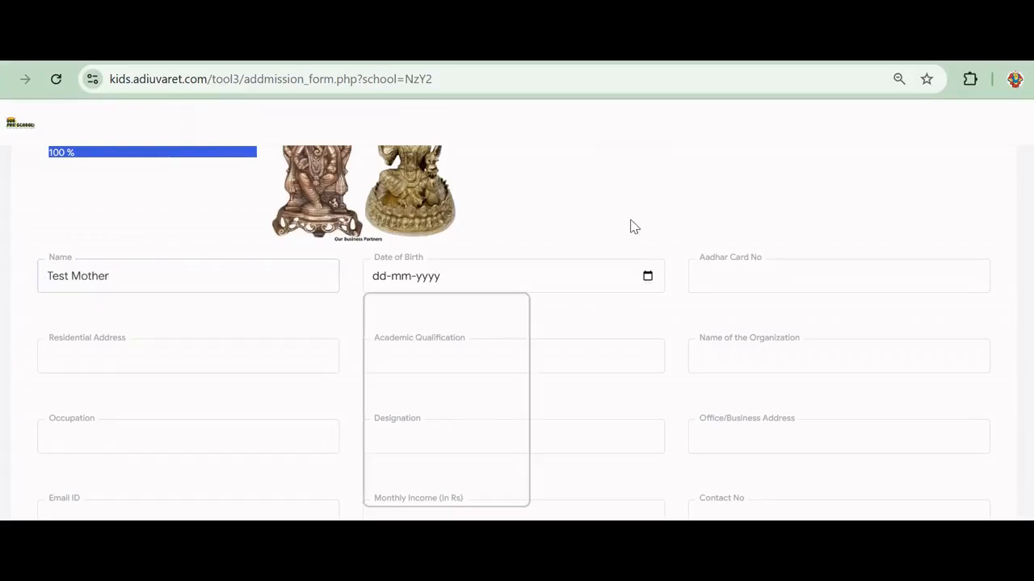
left_click(441, 313)
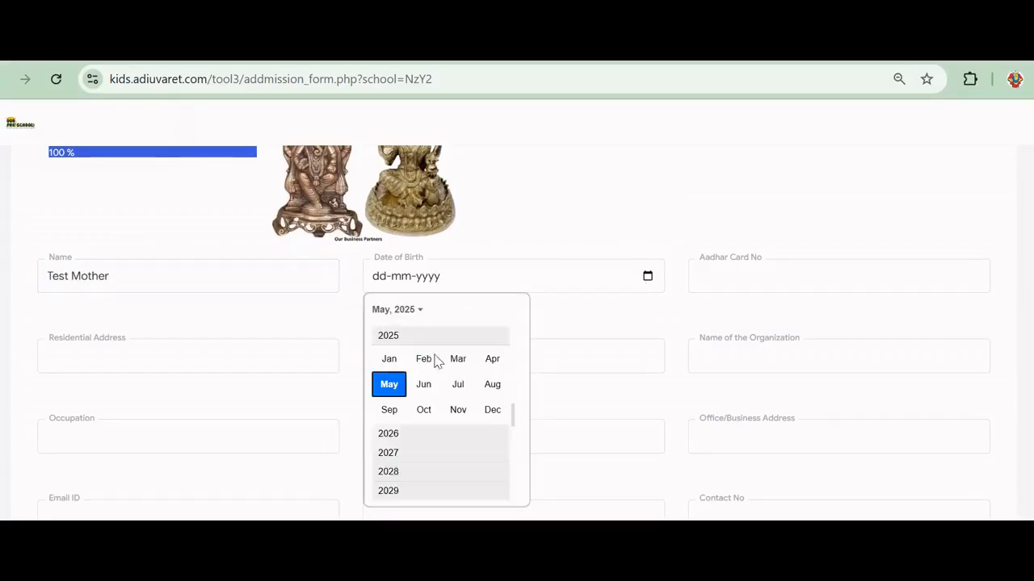
scroll(436, 361, "up", 6)
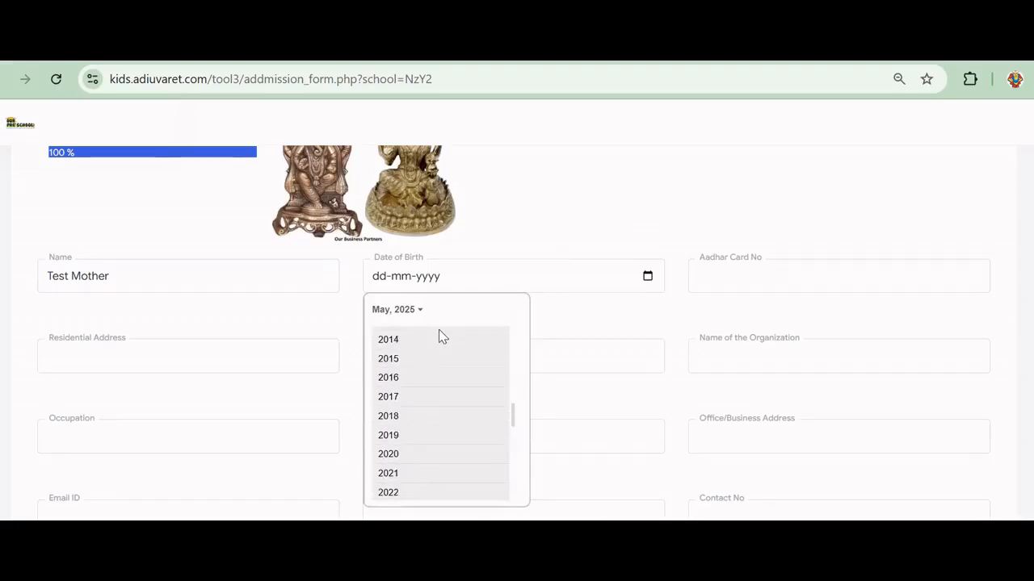
scroll(443, 338, "up", 2)
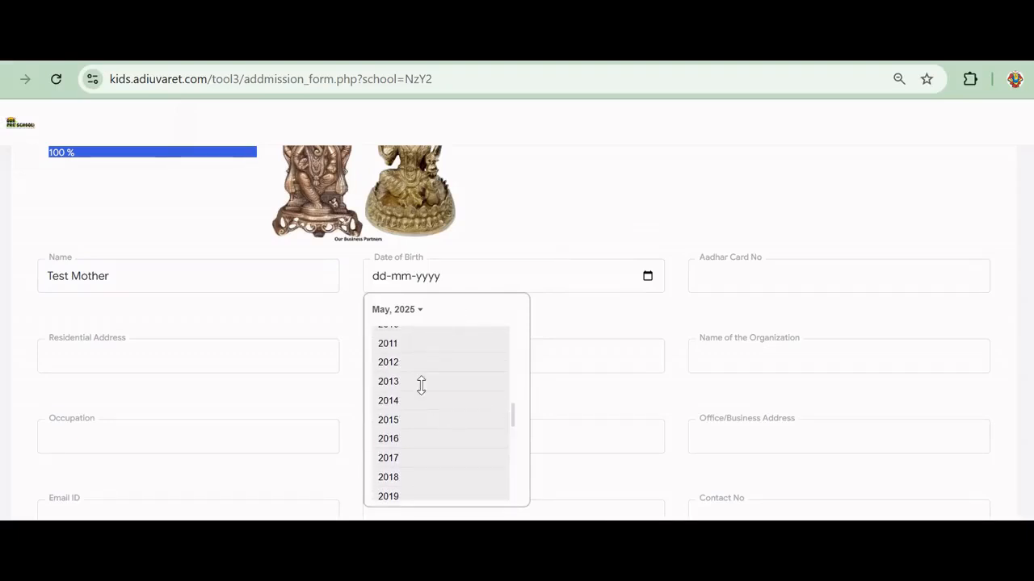
scroll(426, 376, "up", 6)
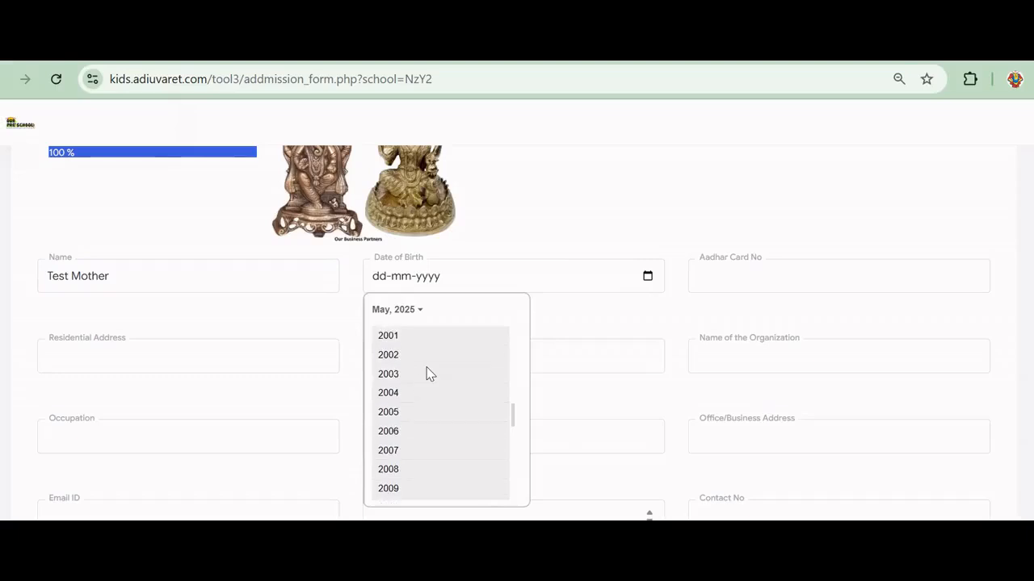
scroll(428, 371, "up", 5)
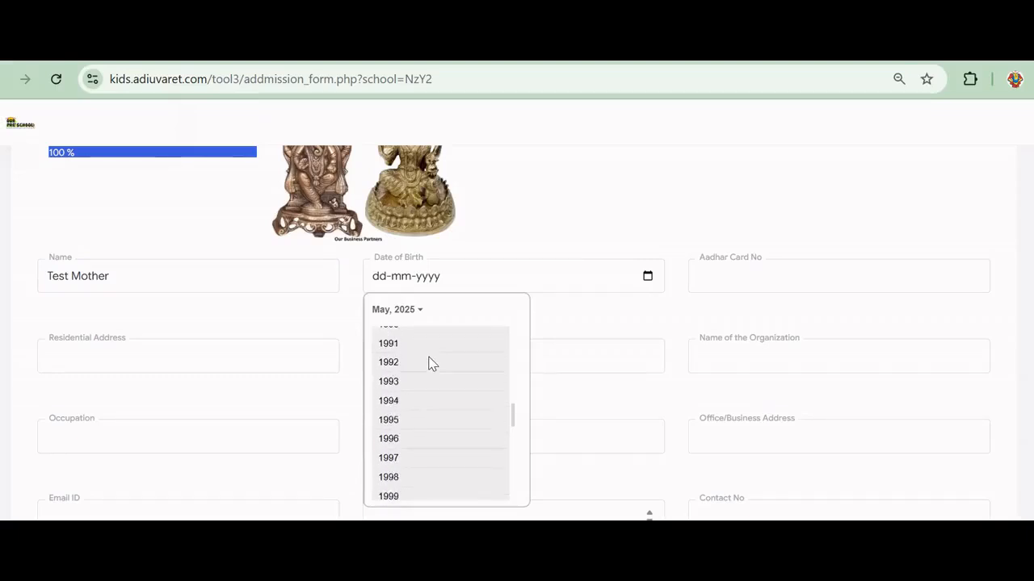
left_click(392, 387)
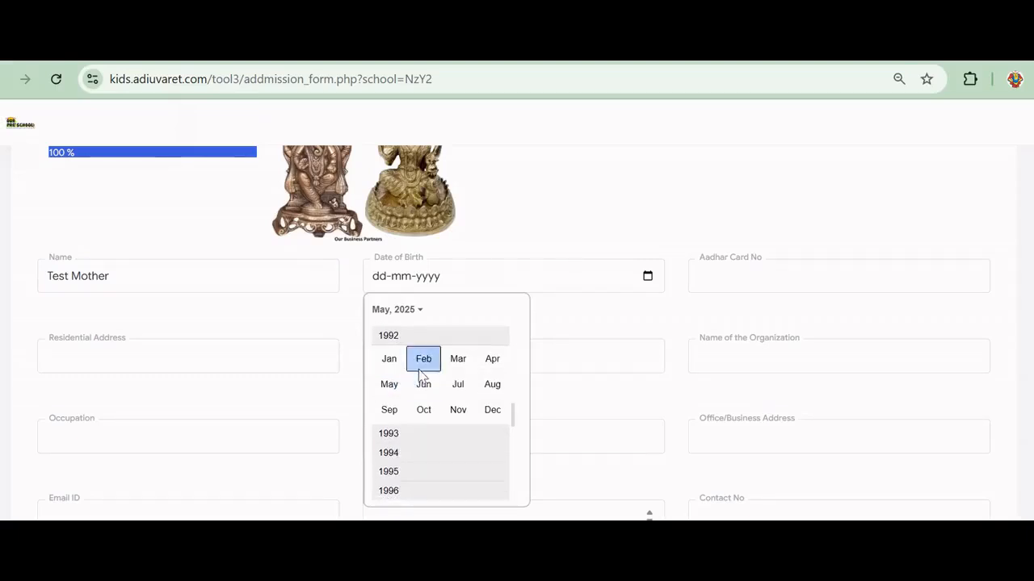
left_click(393, 359)
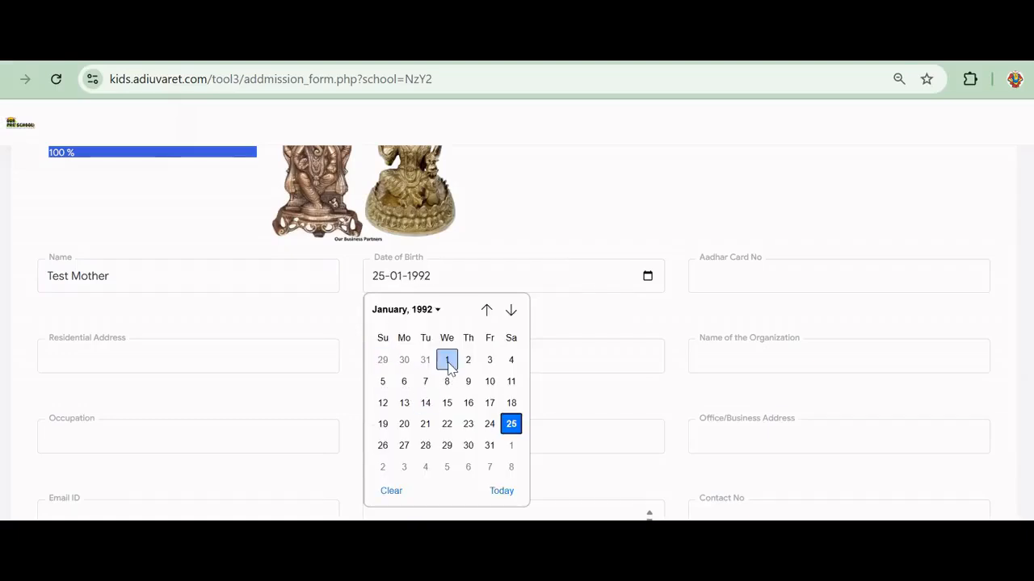
left_click(446, 358)
left_click(747, 289)
type("a")
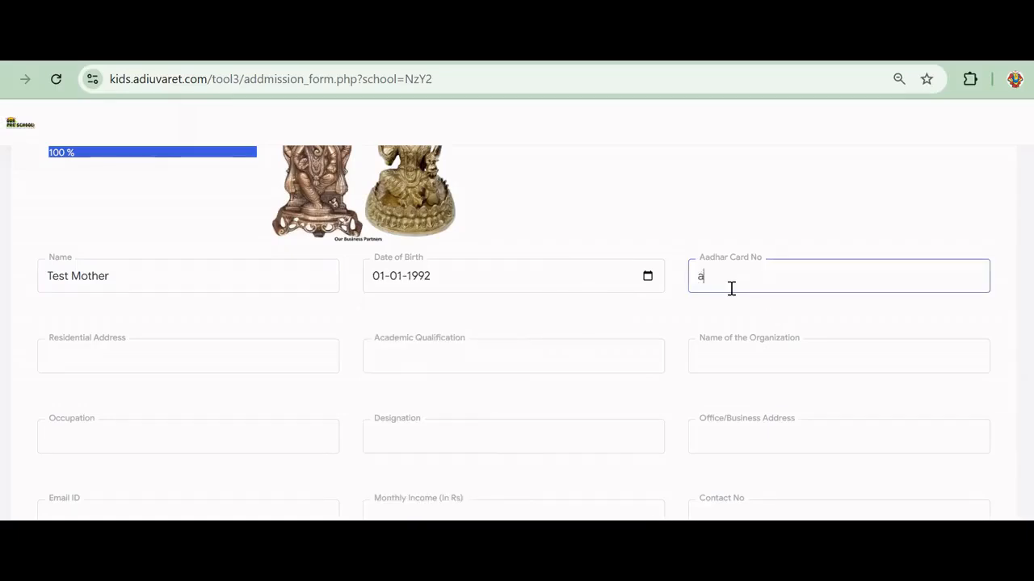
type("dhare 321")
Fill the mother's address from a saved suggestion, occupation Homemaker and designation homemaker
left_click(162, 356)
left_click(463, 368)
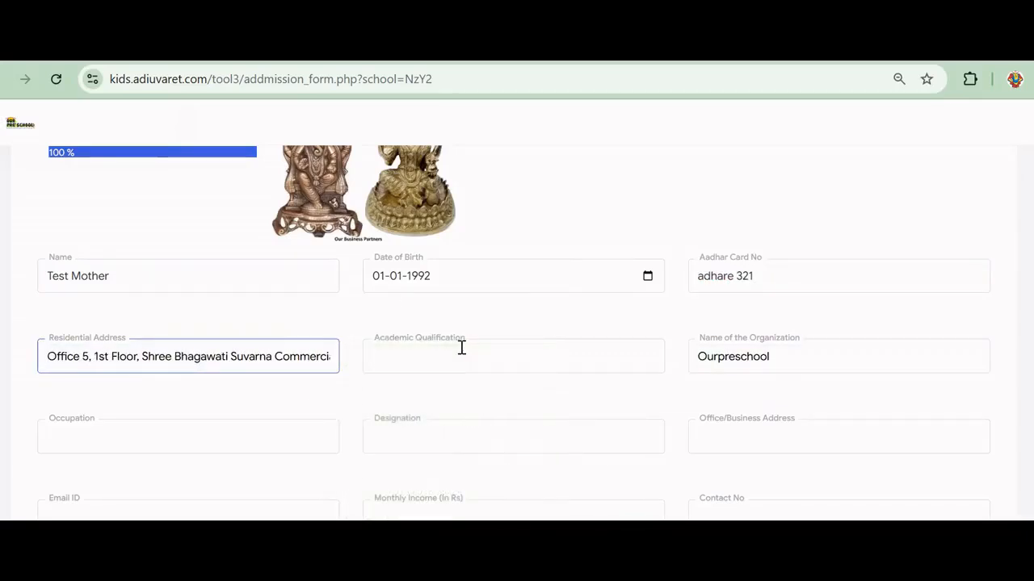
left_click(460, 348)
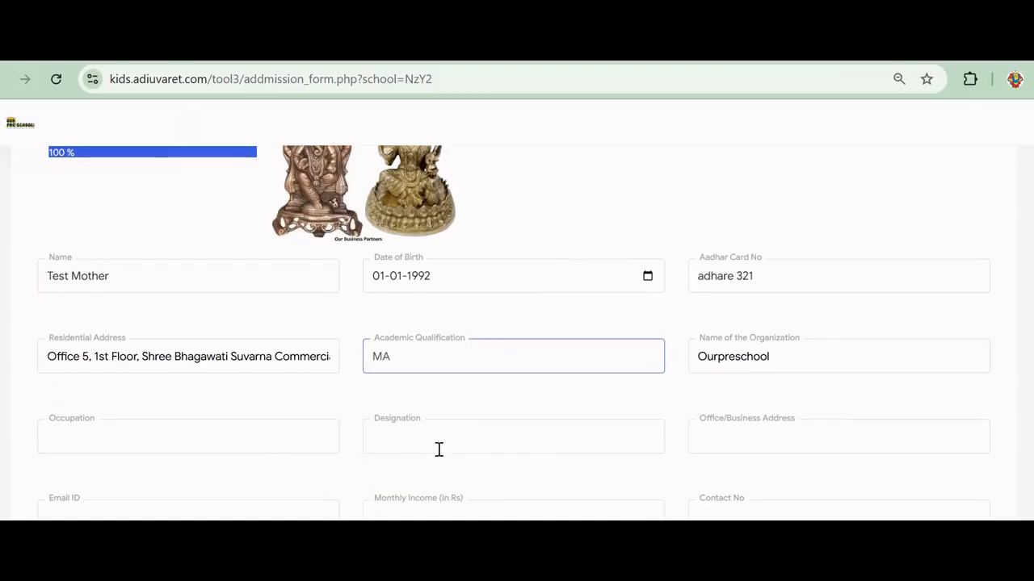
left_click(126, 428)
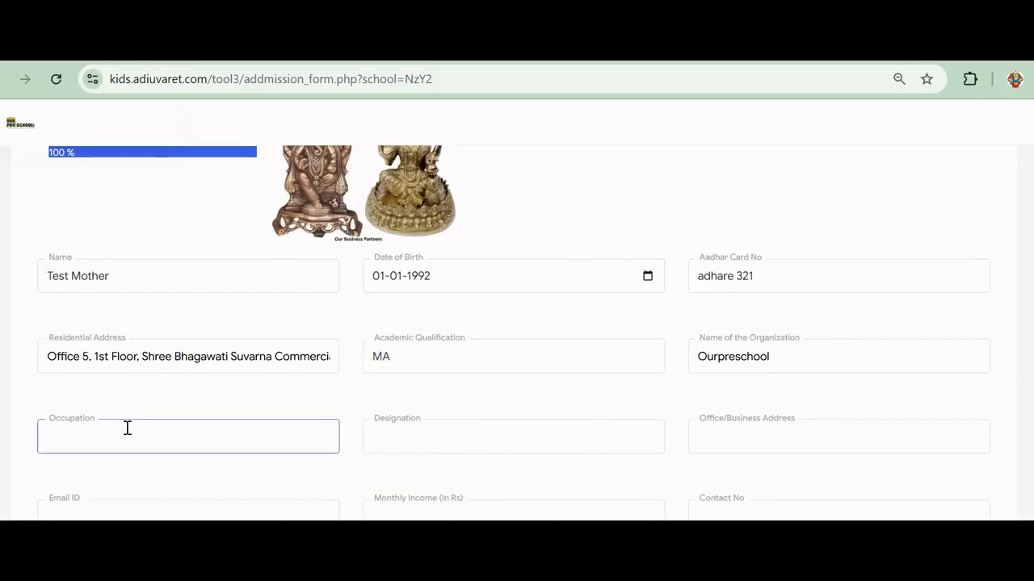
type("Homemaker")
left_click(478, 447)
type("ho")
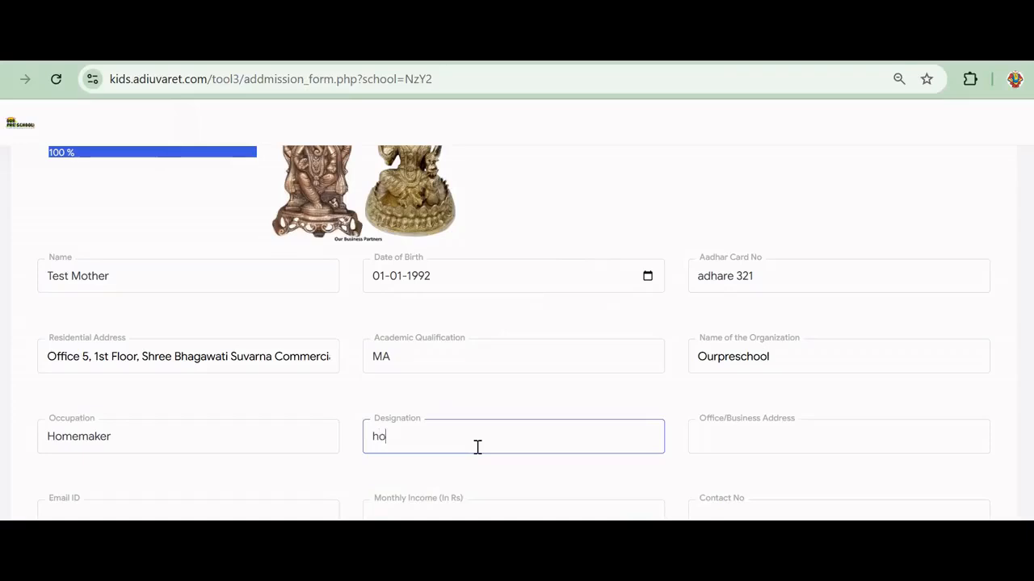
type("memaker")
Set the mother's office address to NA and enter her test e-mail address
left_click(739, 444)
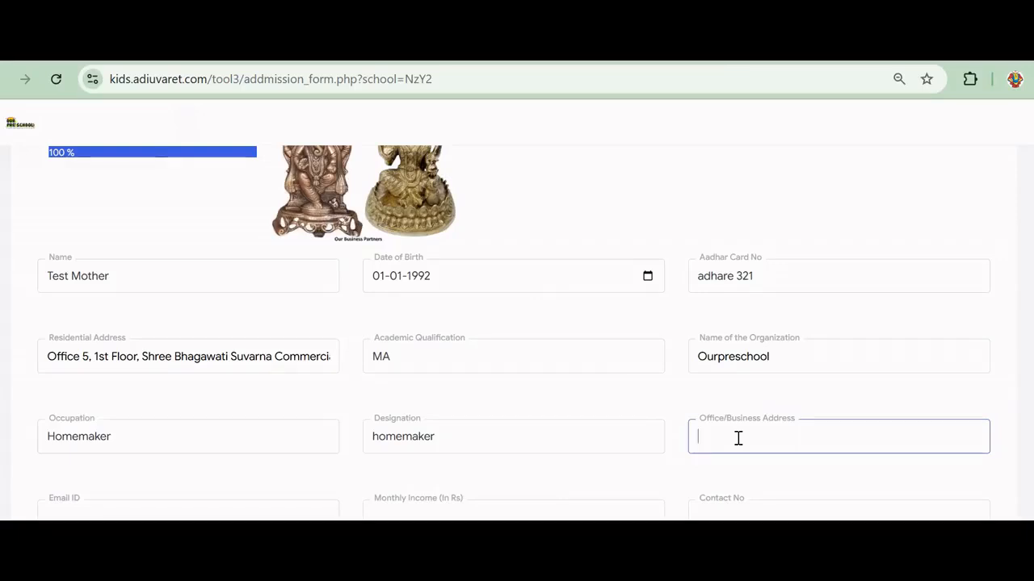
type("NA")
scroll(738, 436, "down", 1)
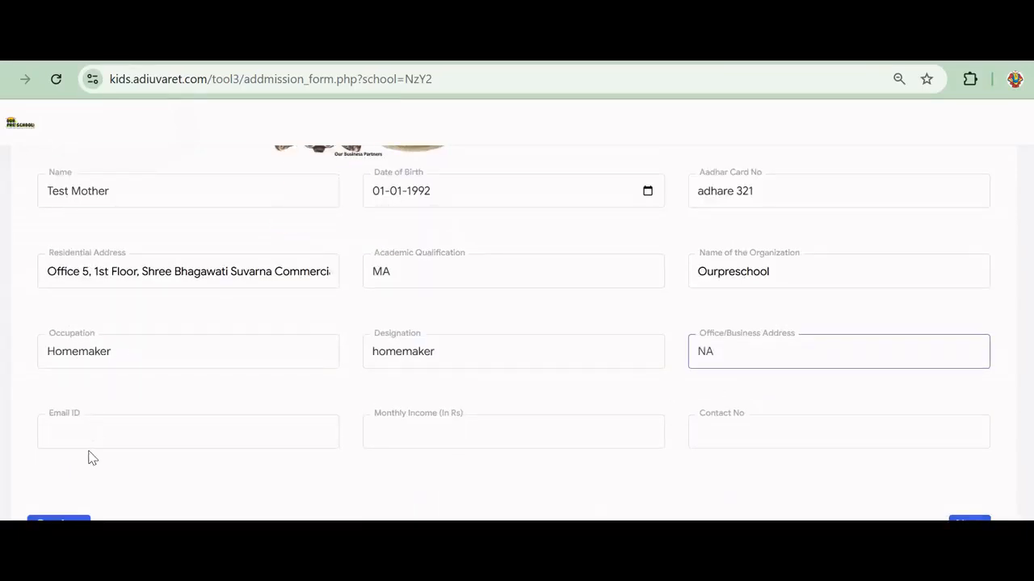
left_click(101, 421)
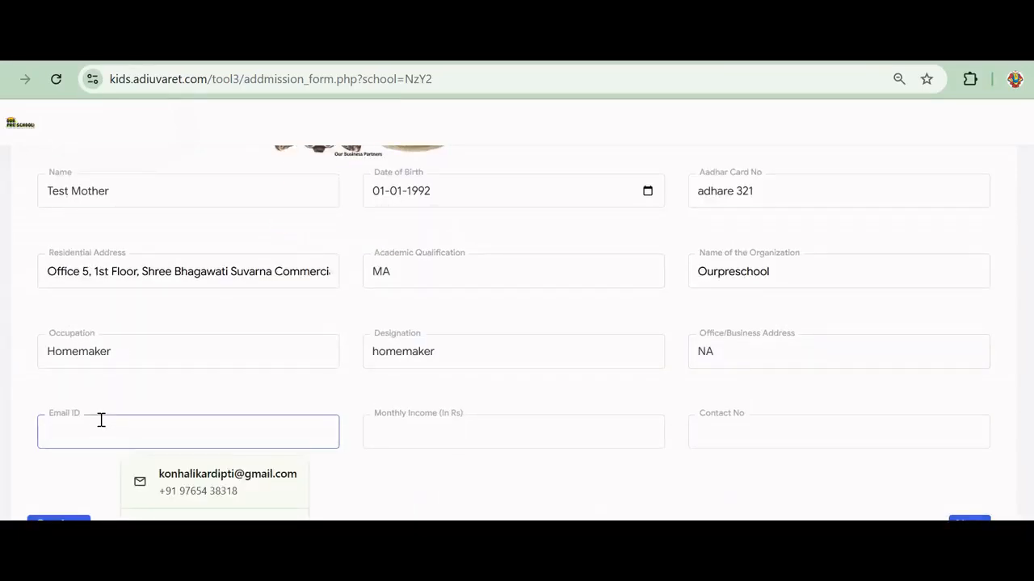
type("mothe")
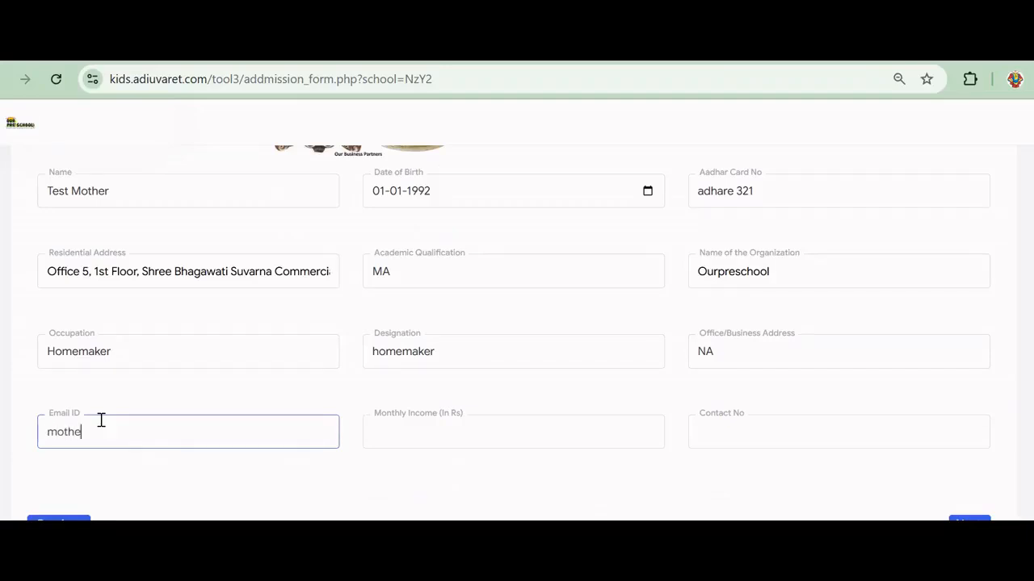
type("rtest@gmail.com")
Enter monthly income 000 and the mother's contact number, then advance to Section 4
left_click(396, 439)
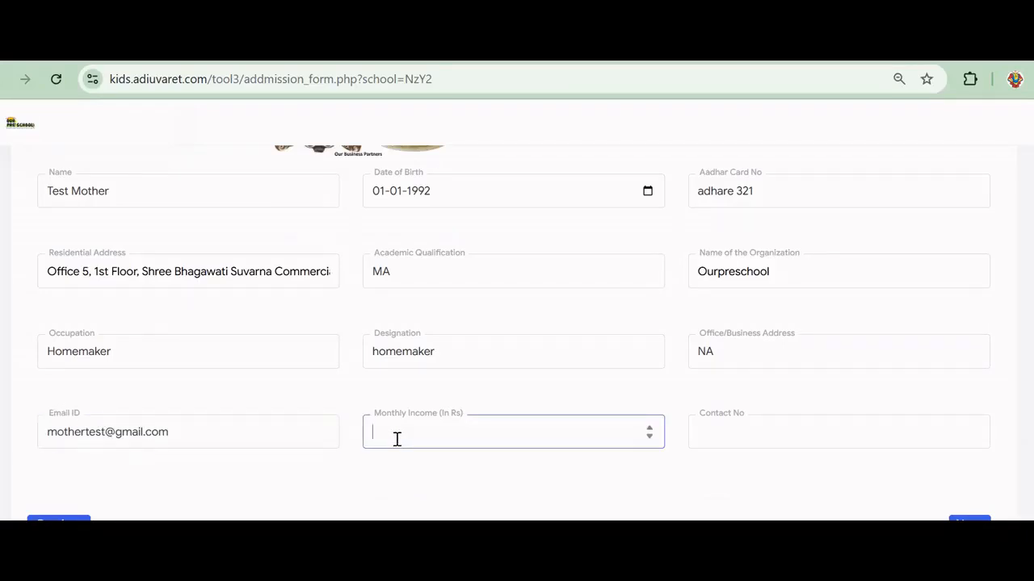
type("000")
left_click(717, 442)
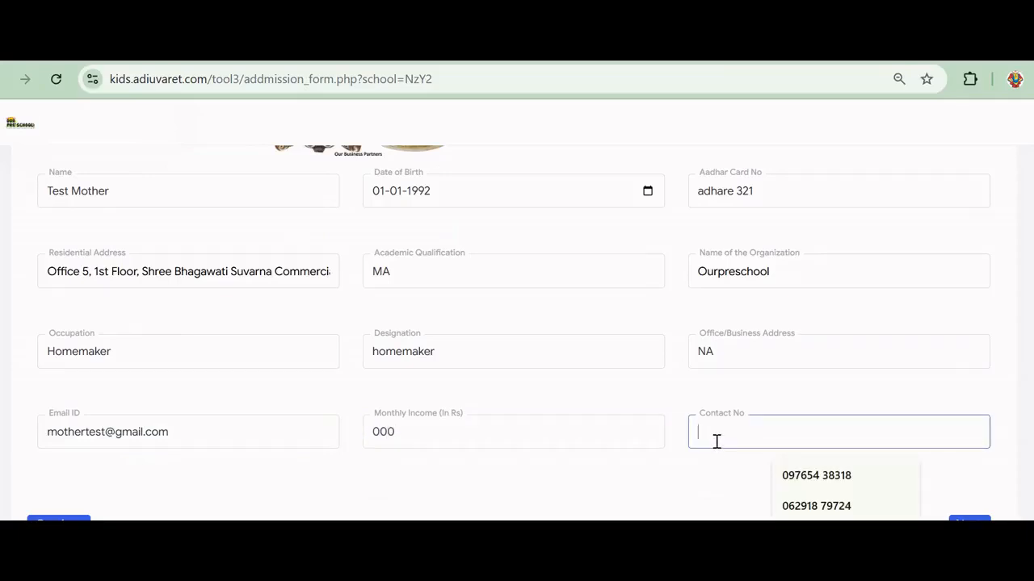
type("1234")
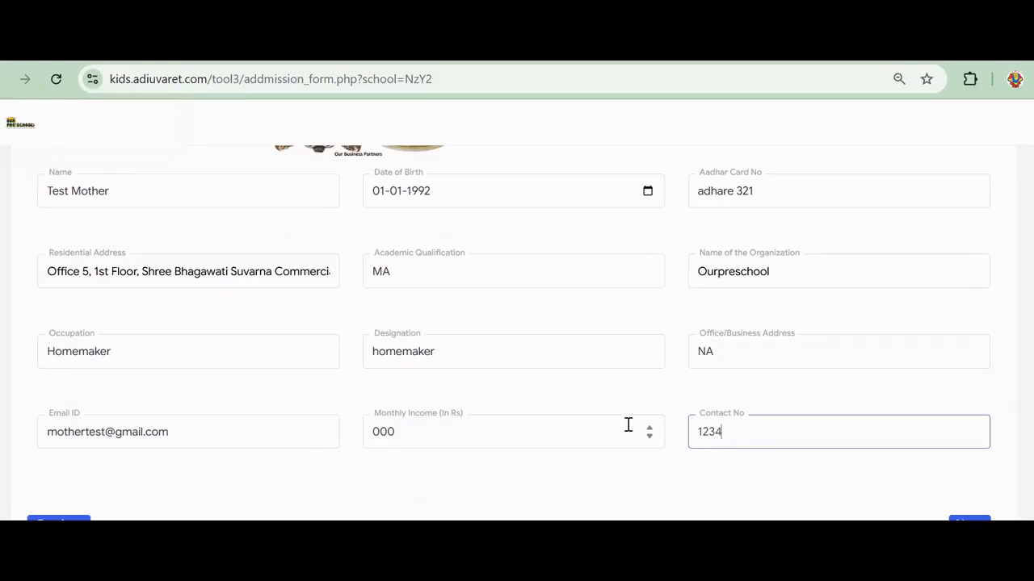
left_click(969, 520)
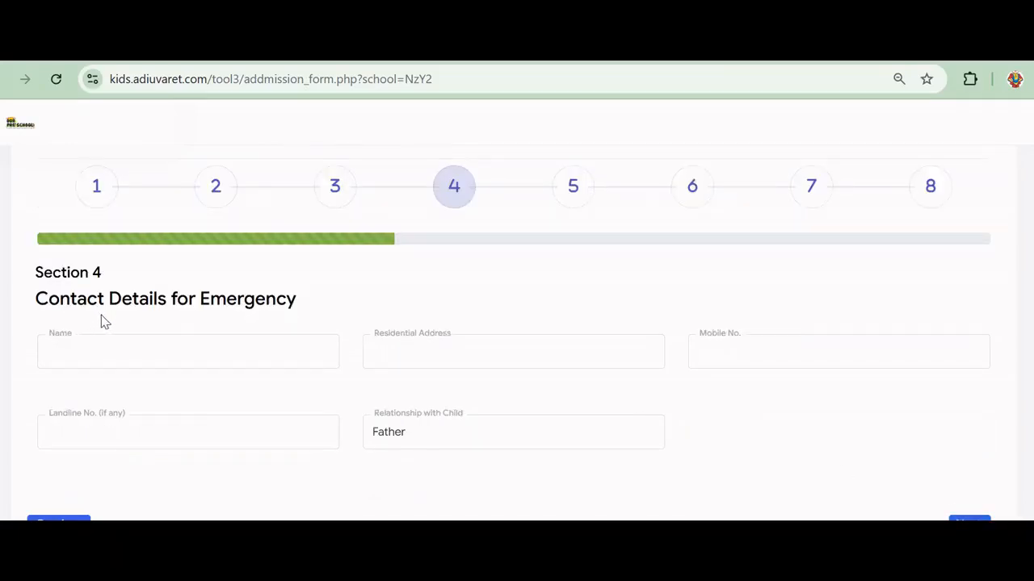
Enter the grandfather's name, the autofilled saved address, and his mobile and landline numbers
left_click(184, 360)
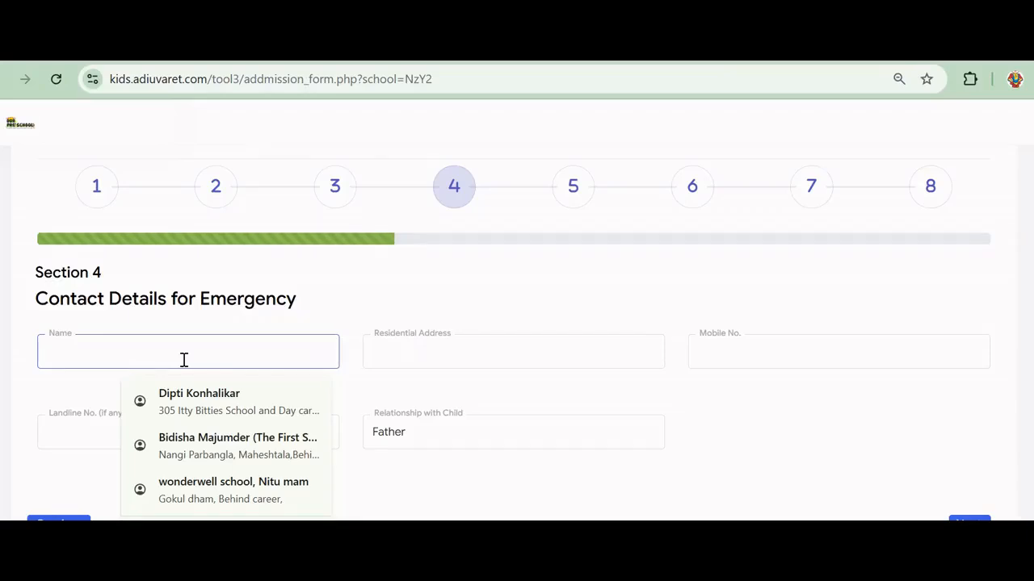
type("t")
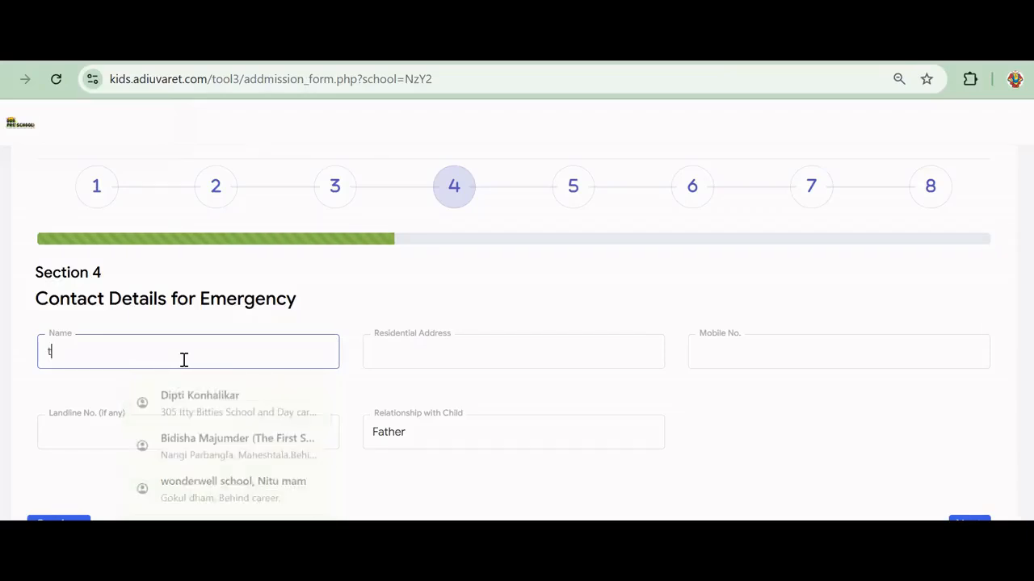
type("est G")
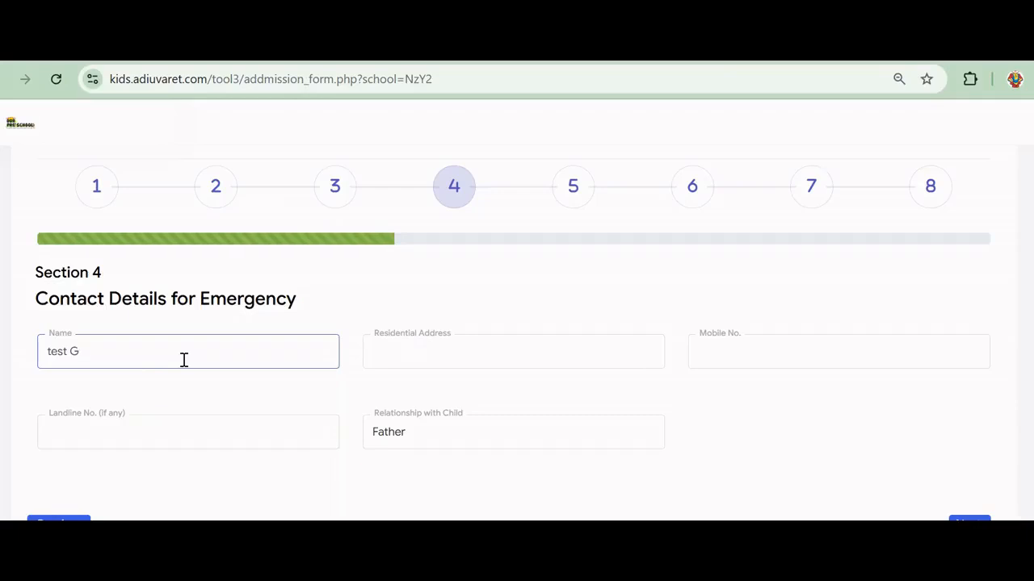
type("randfather")
left_click(449, 360)
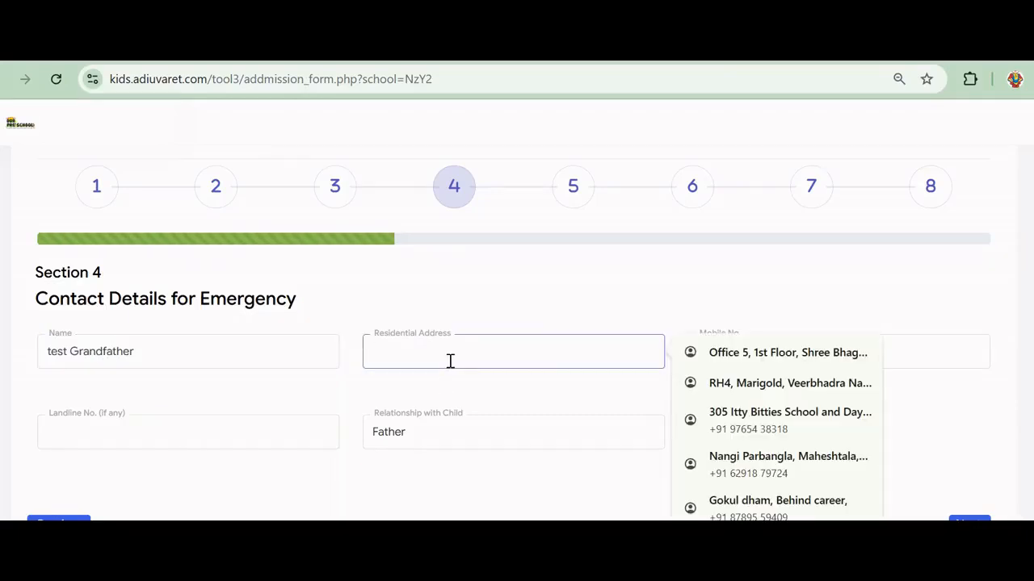
left_click(784, 352)
left_click(778, 344)
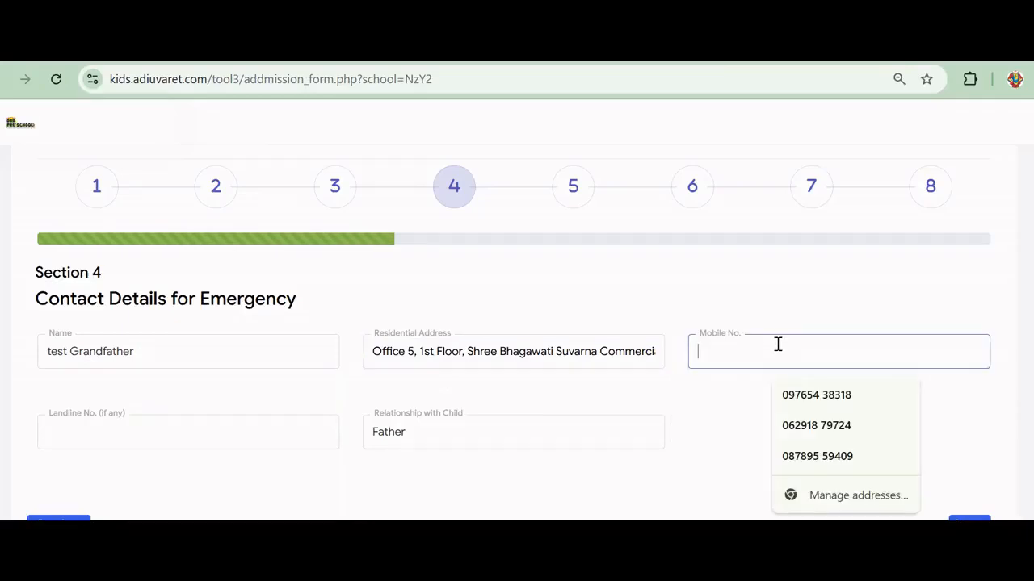
type("1234567890")
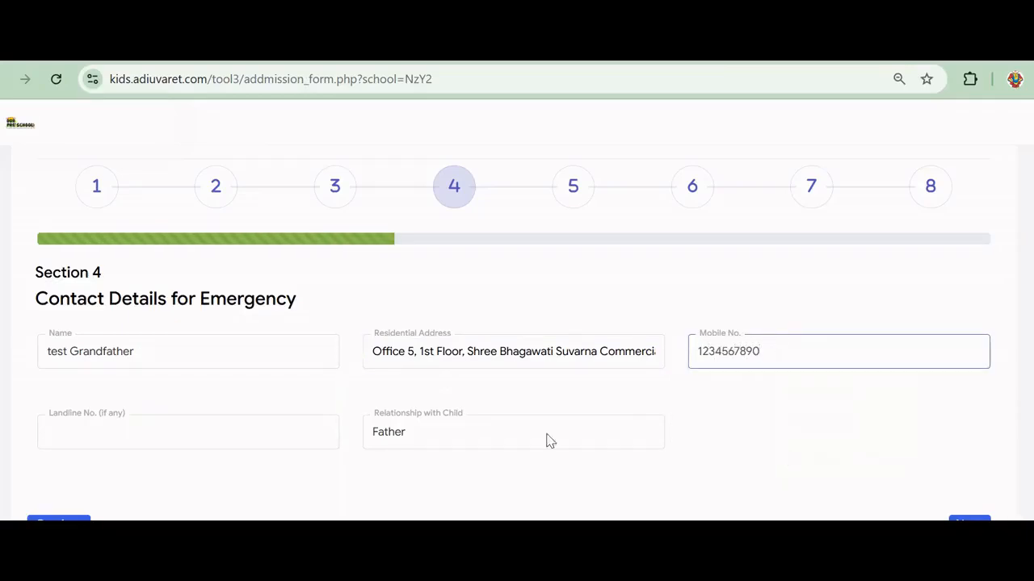
left_click(189, 435)
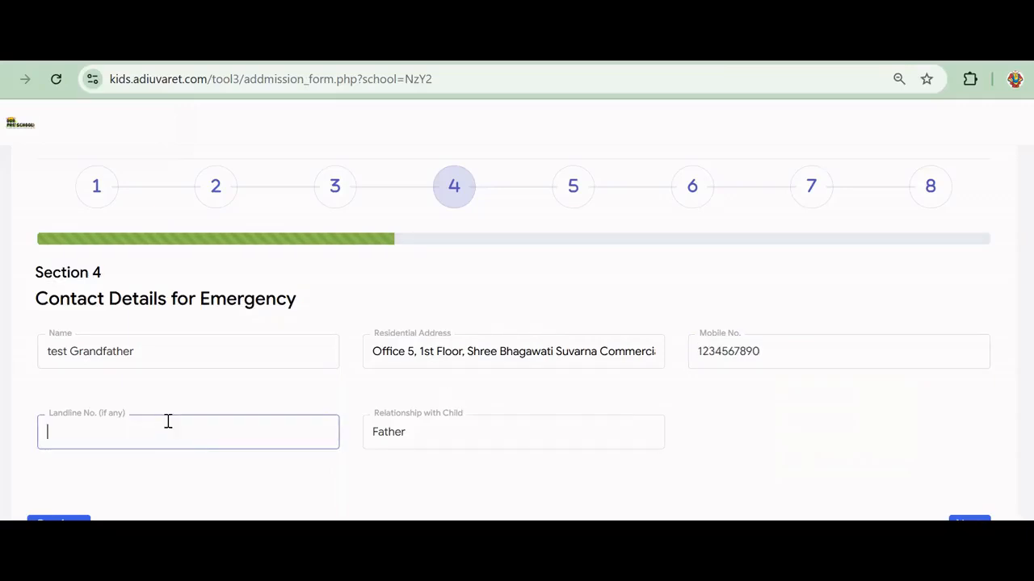
type("o4")
type("2345678889")
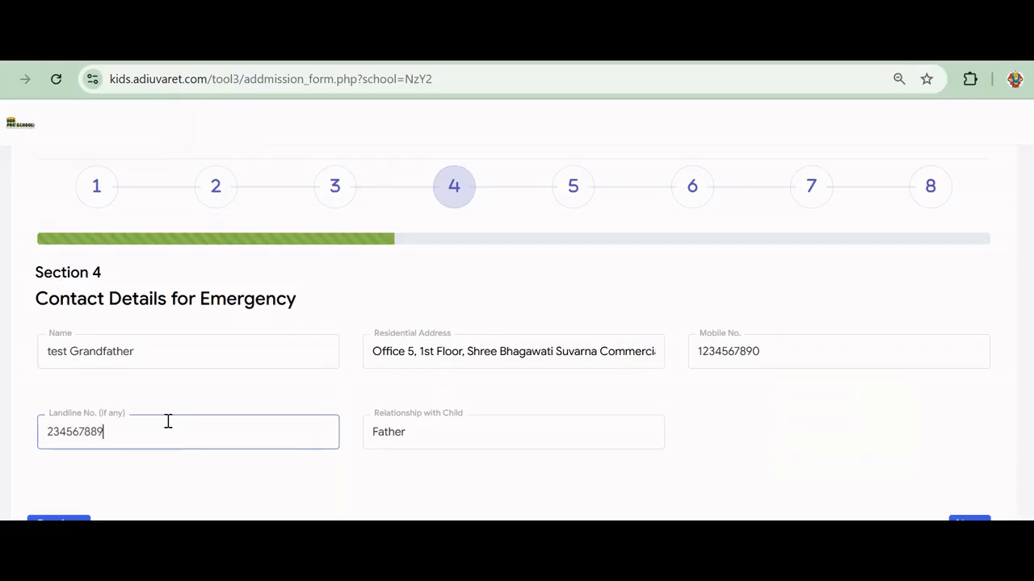
Set the relationship with the child to Grandfather and continue to Section 5
left_click(523, 440)
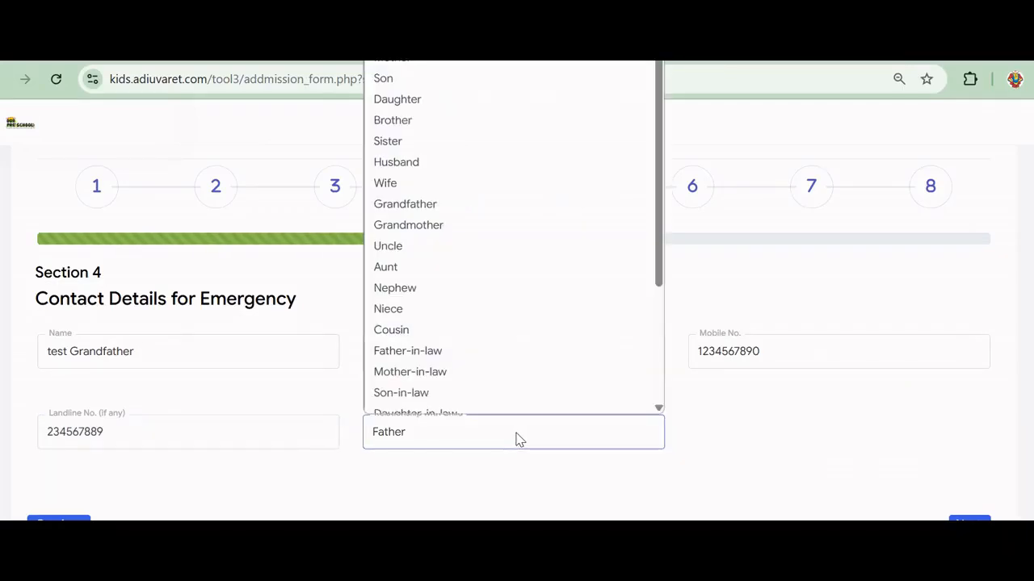
left_click(385, 194)
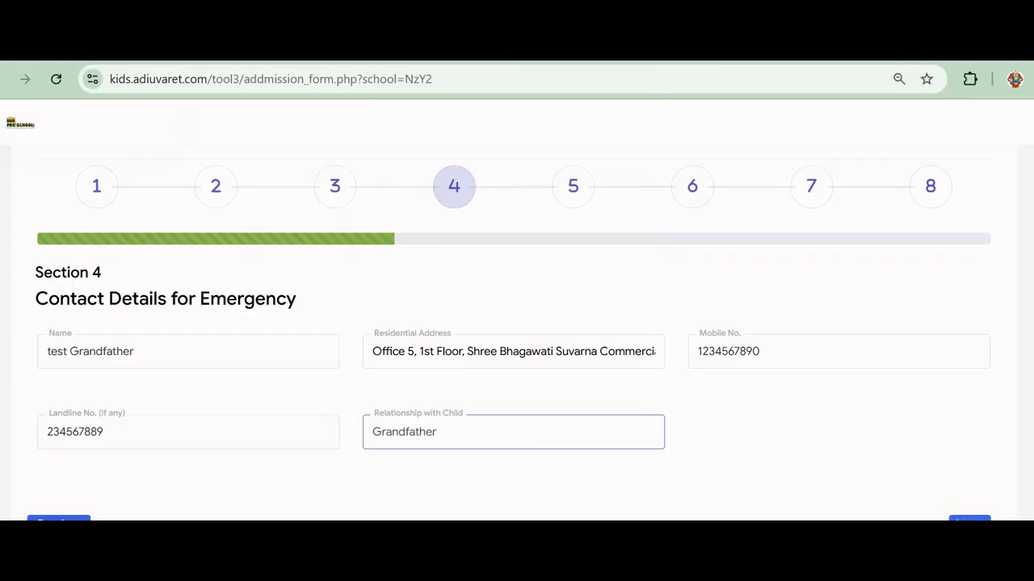
left_click(967, 518)
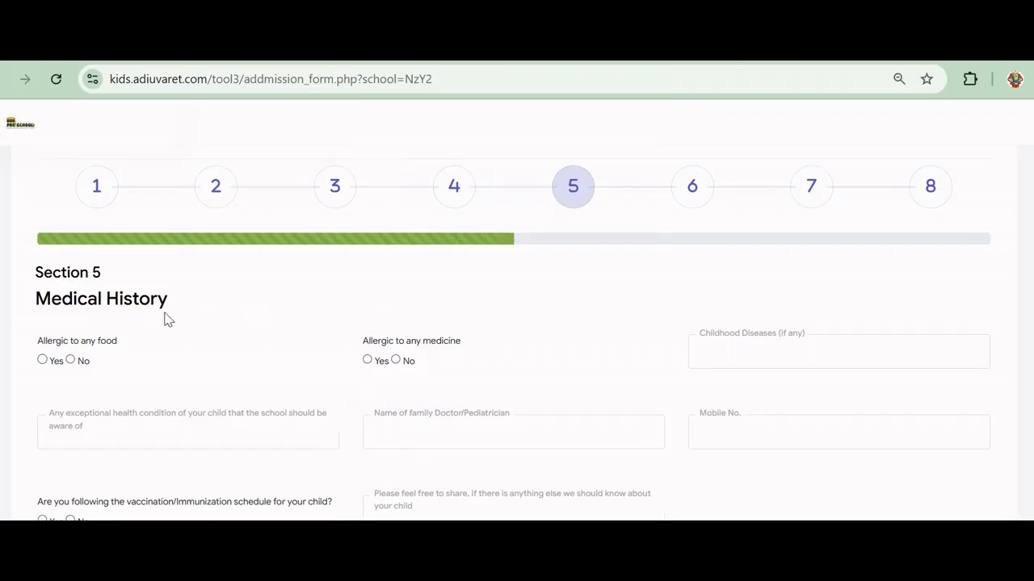
Answer No to food and medicine allergies and enter family doctor 'Dr' with his mobile number
left_click(70, 360)
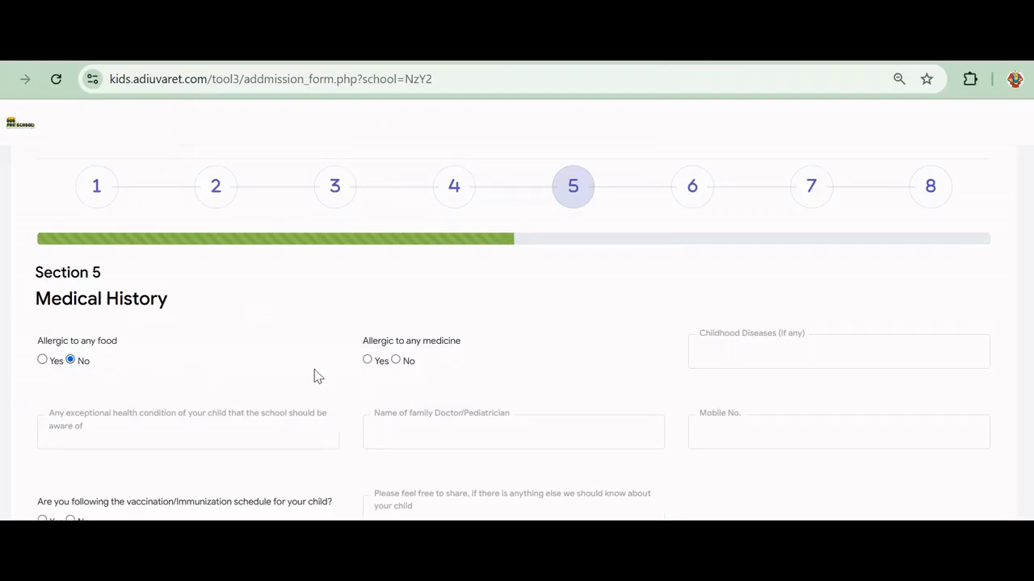
left_click(396, 360)
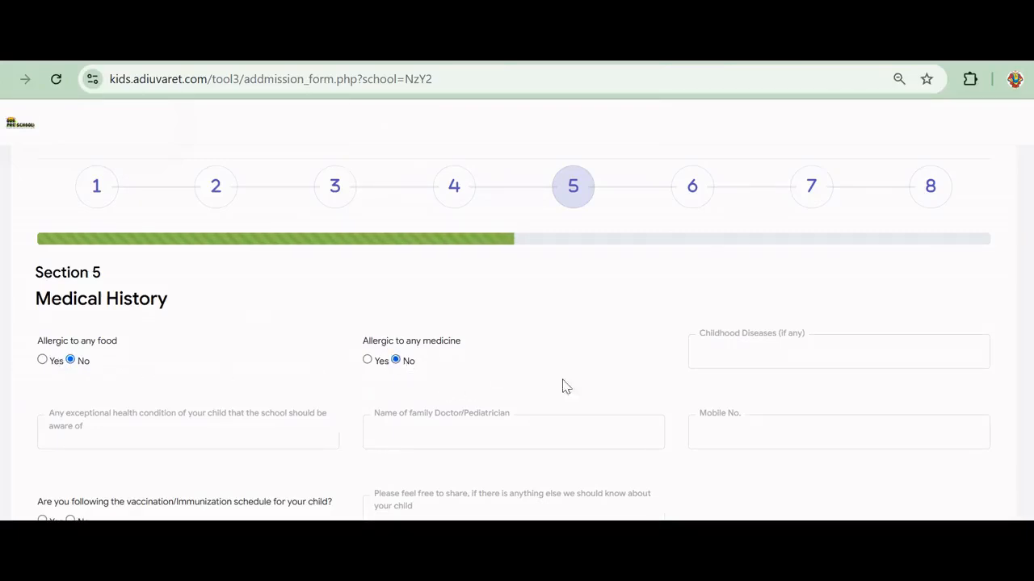
left_click(769, 354)
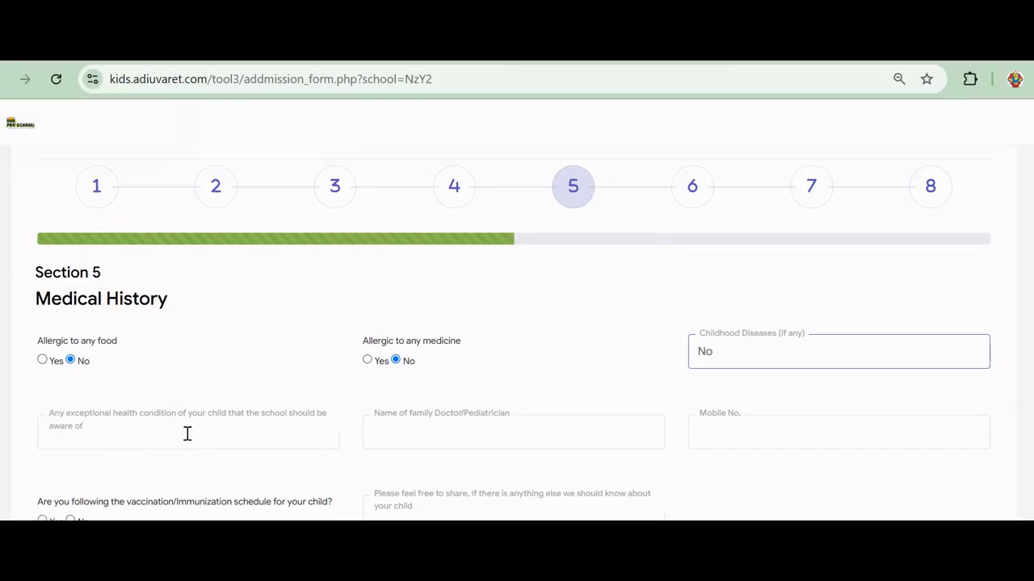
left_click(85, 434)
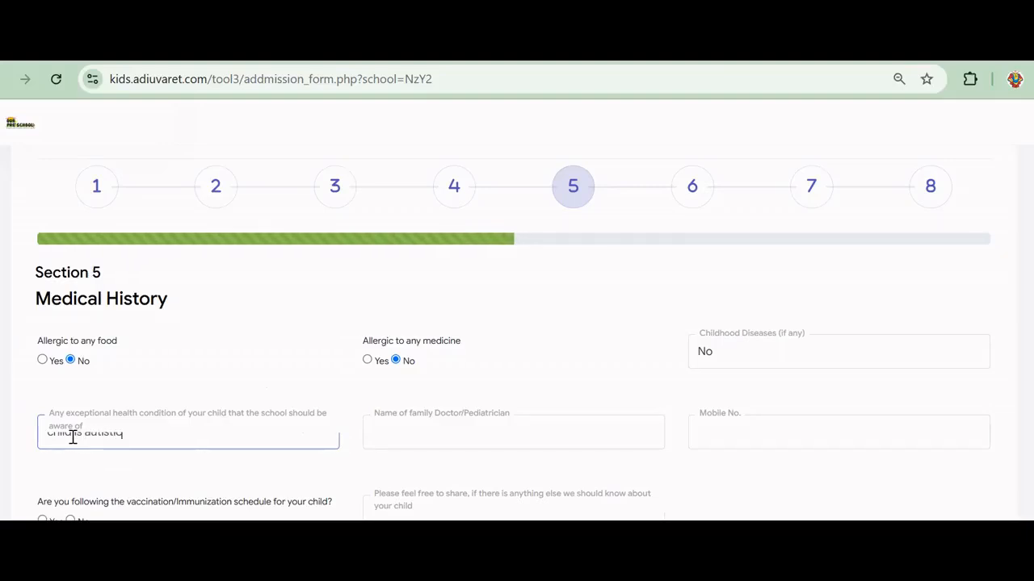
left_click(409, 430)
type("Dr test")
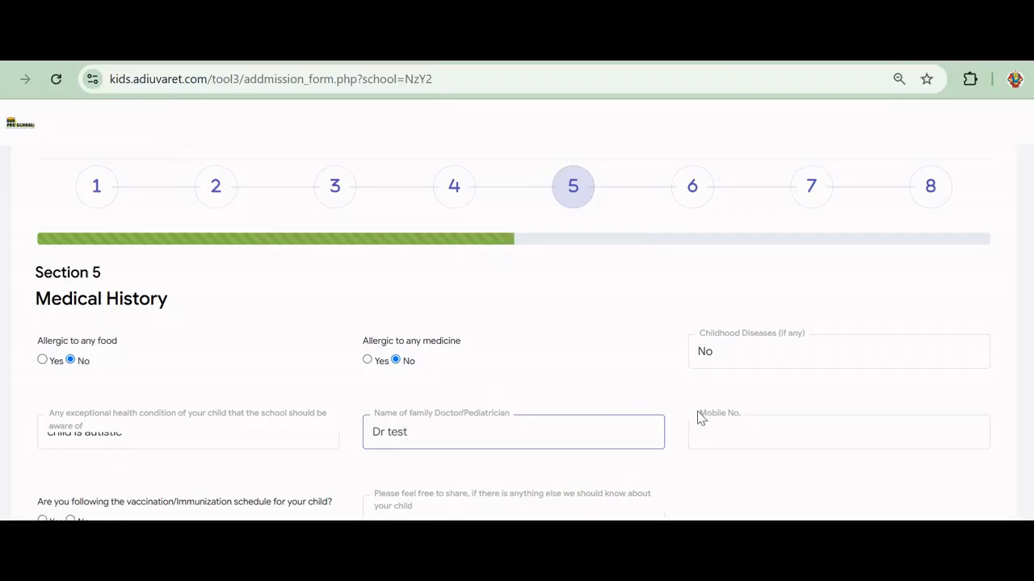
left_click(719, 438)
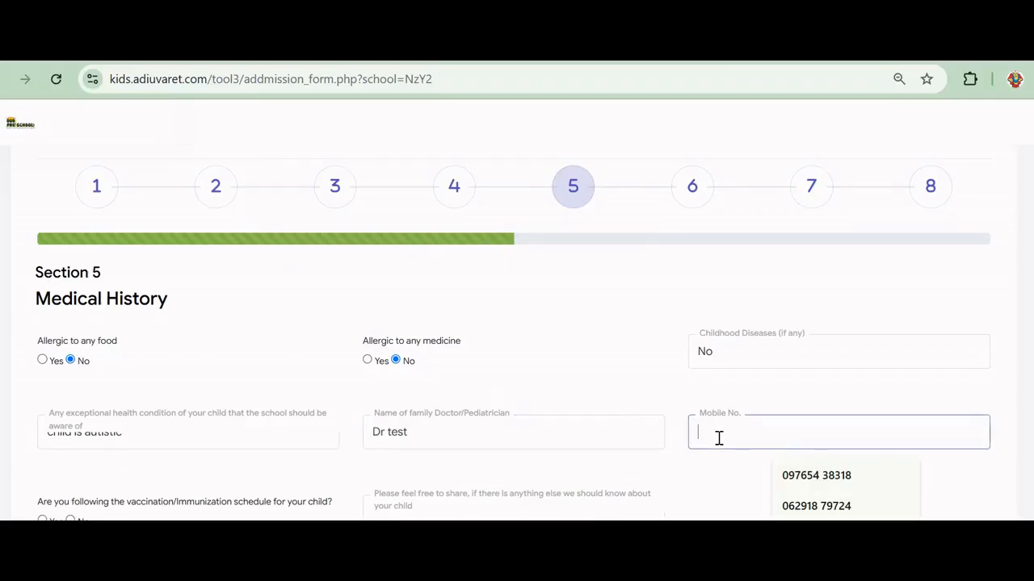
type("9888888888")
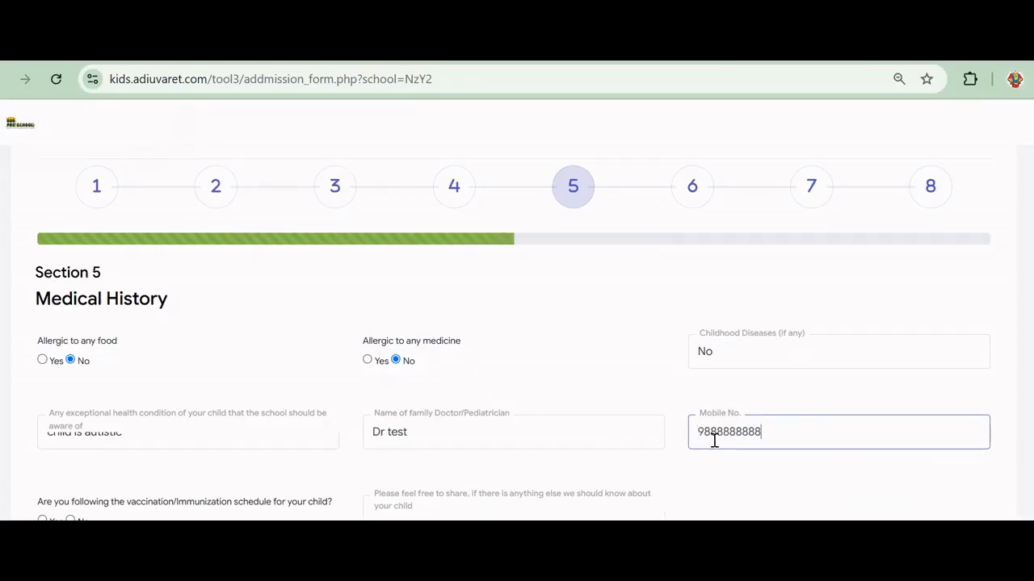
Confirm the vaccination schedule is followed, add comment 'BDGFYUWGFNKMZNCIHUSID', and continue to Consent
scroll(549, 364, "down", 2)
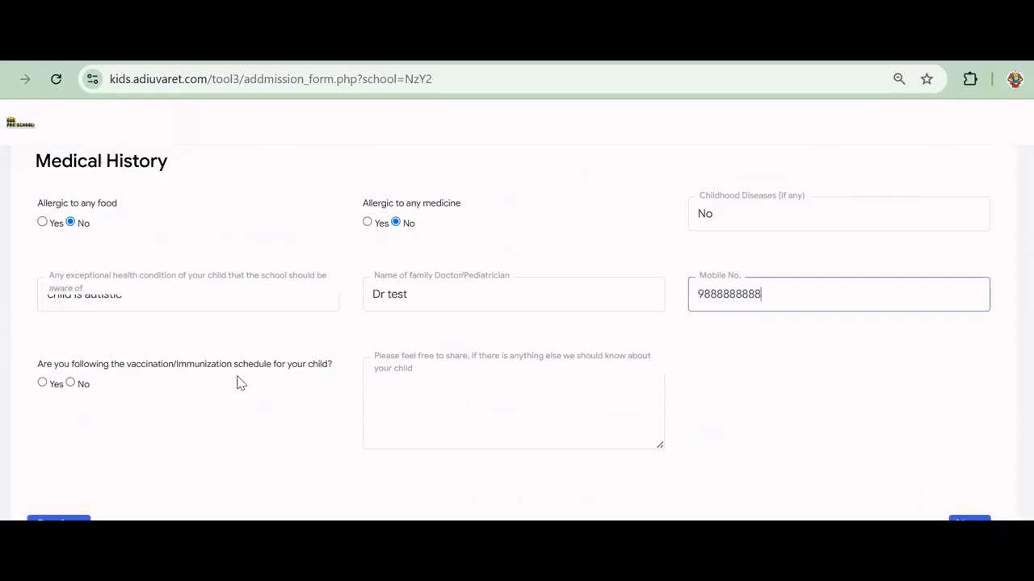
left_click(42, 383)
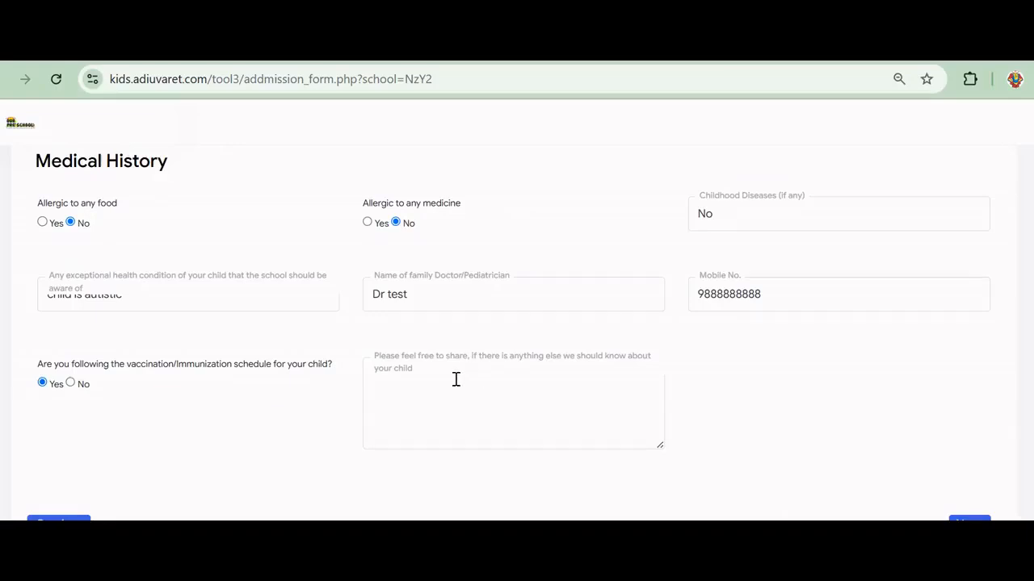
left_click(488, 393)
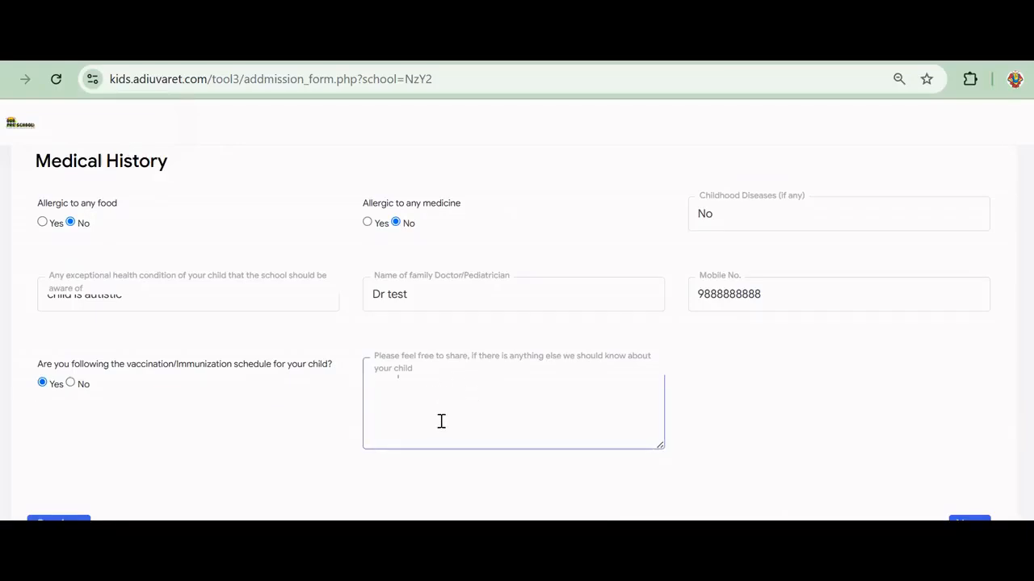
type("BDGFYUWGFNKMZNCIHUSID")
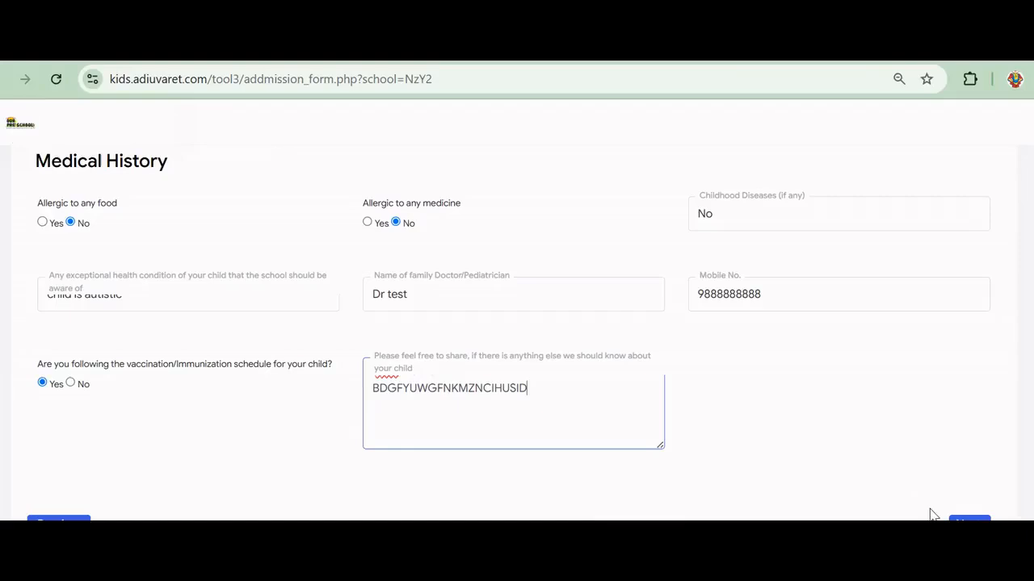
left_click(968, 519)
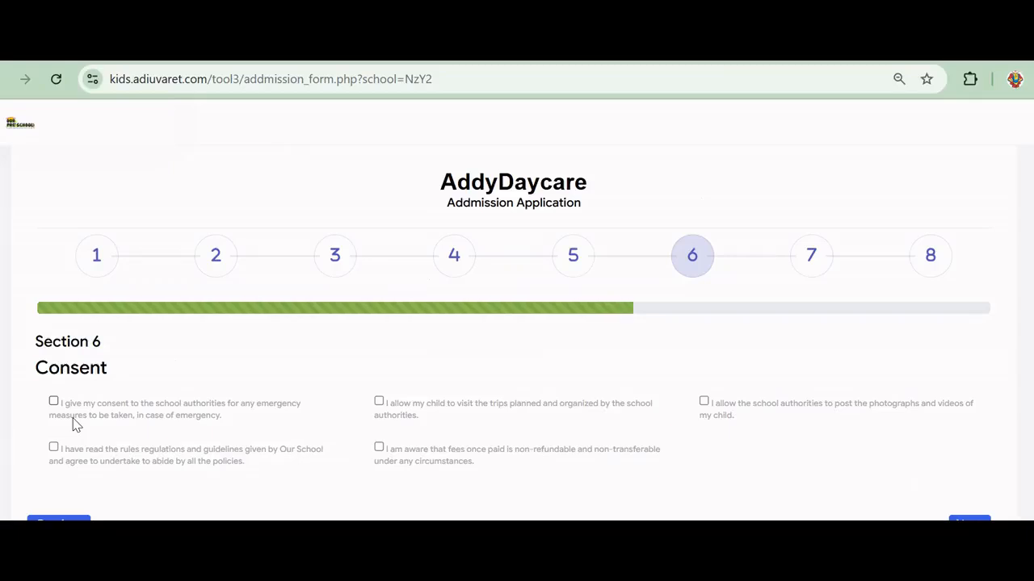
Agree to photos/videos, school trips, non-refundable fees, emergency measures and school rules, then continue
left_click(703, 402)
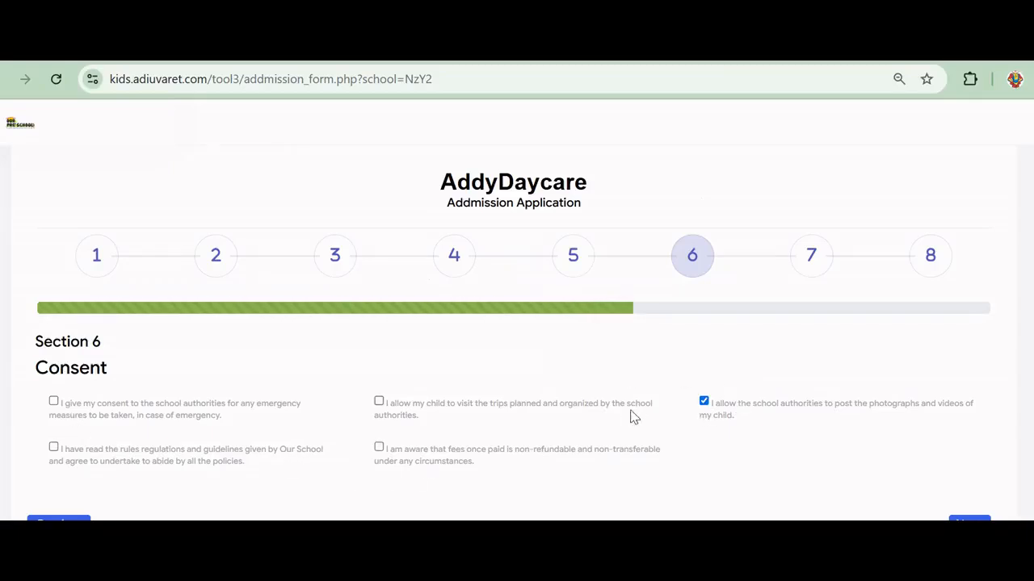
left_click(379, 402)
left_click(378, 448)
left_click(54, 402)
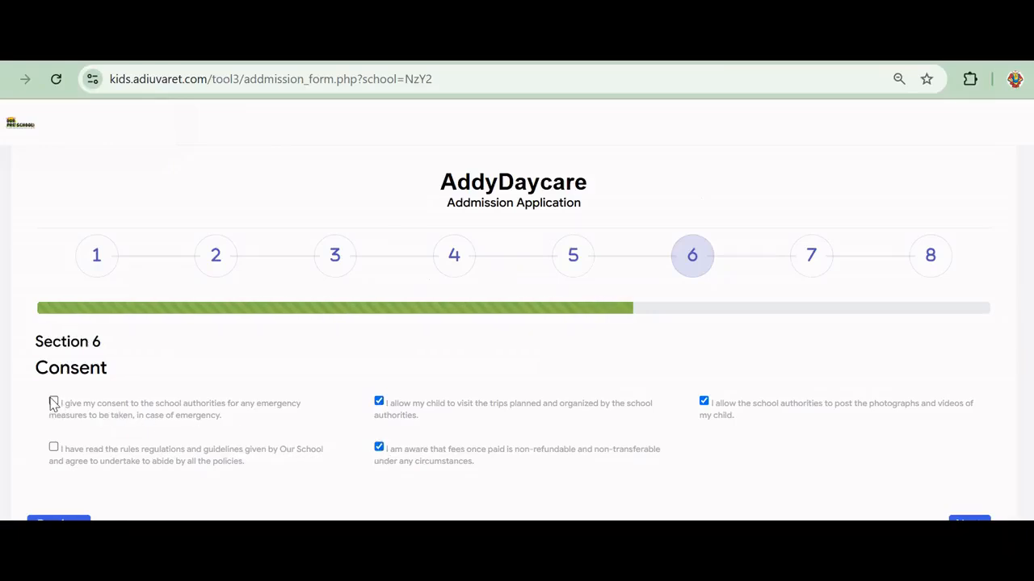
left_click(53, 450)
left_click(970, 518)
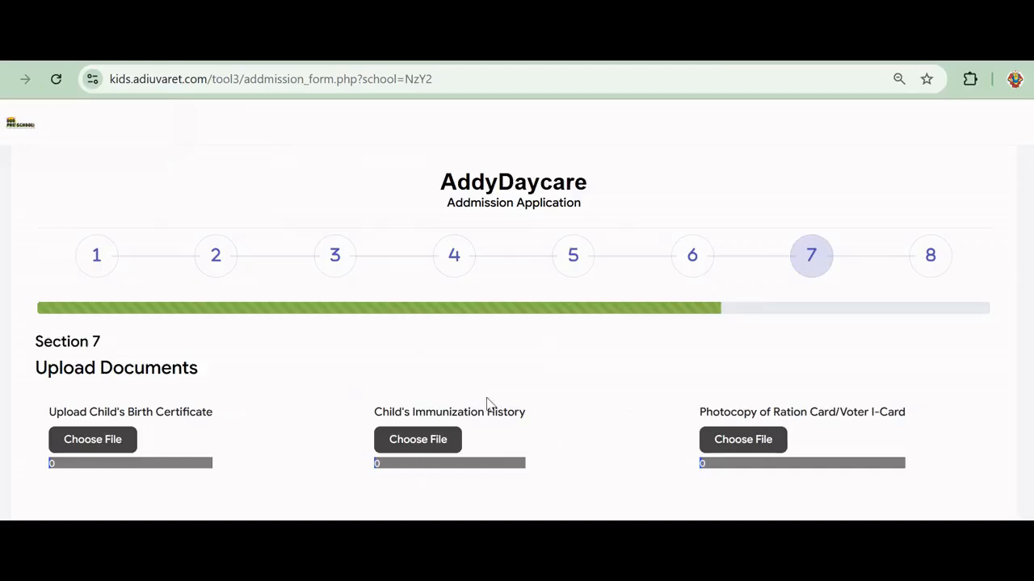
Skip the three document uploads and go on to Section 8, Development History
scroll(412, 376, "down", 2)
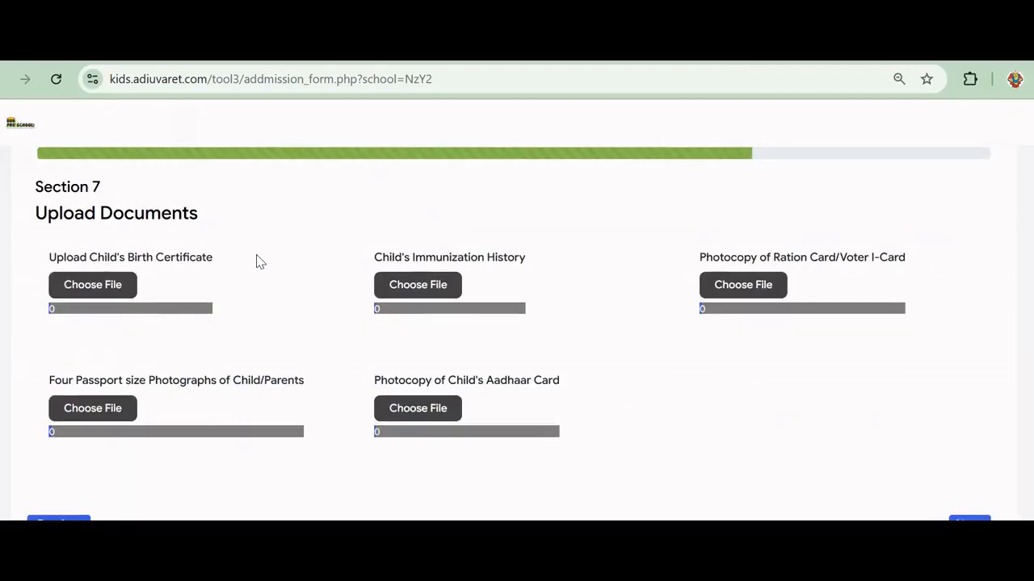
scroll(257, 259, "up", 2)
scroll(257, 259, "down", 2)
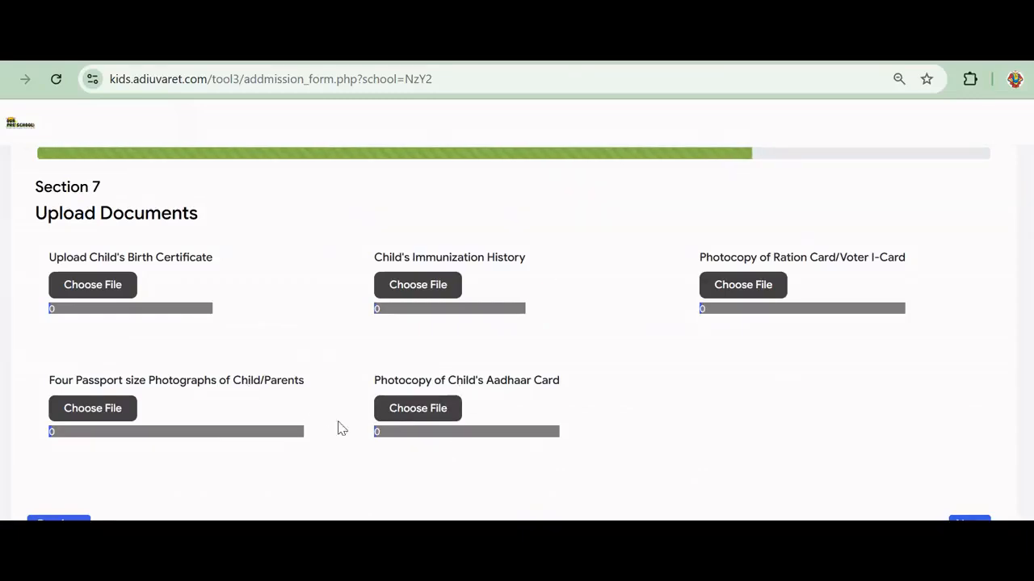
scroll(291, 415, "up", 2)
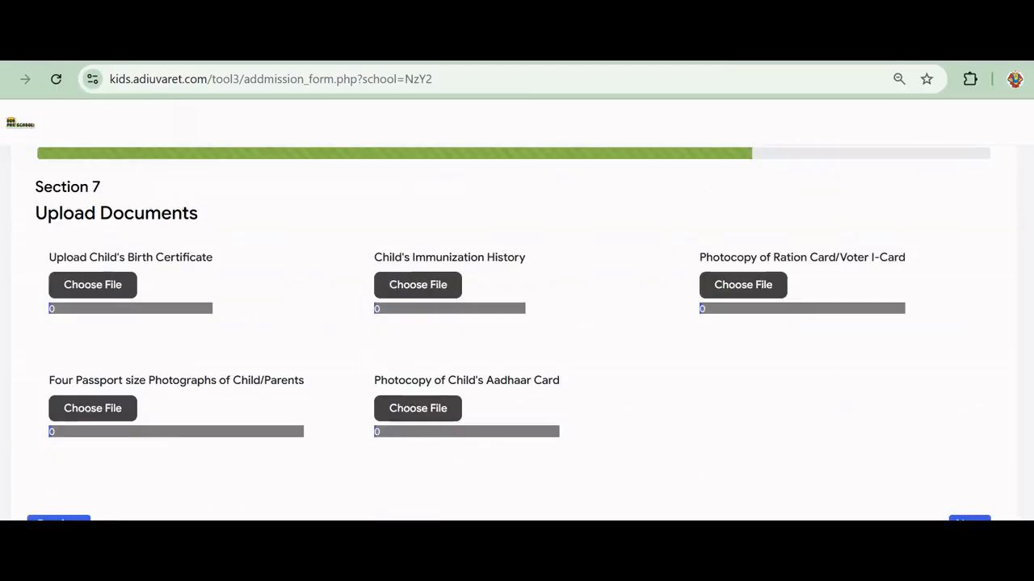
left_click(969, 519)
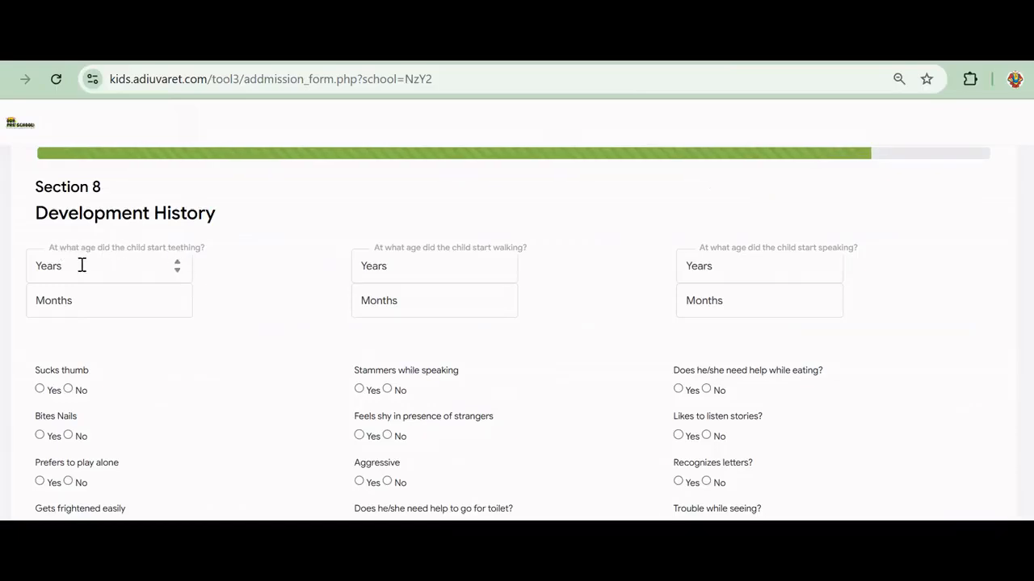
Record the teething age as 2 years 1 month
left_click(125, 267)
type("3")
double_click(179, 273)
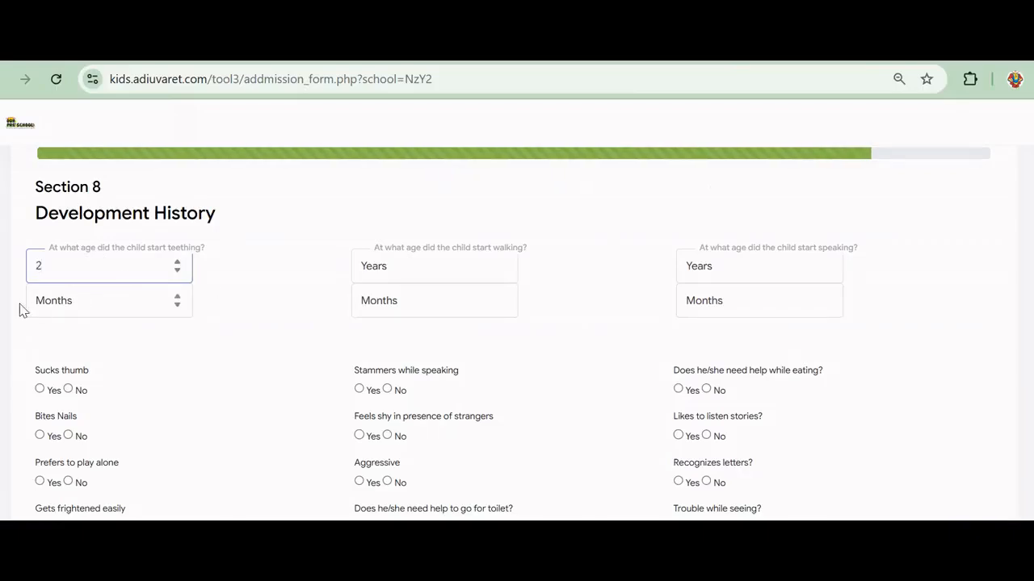
left_click(48, 300)
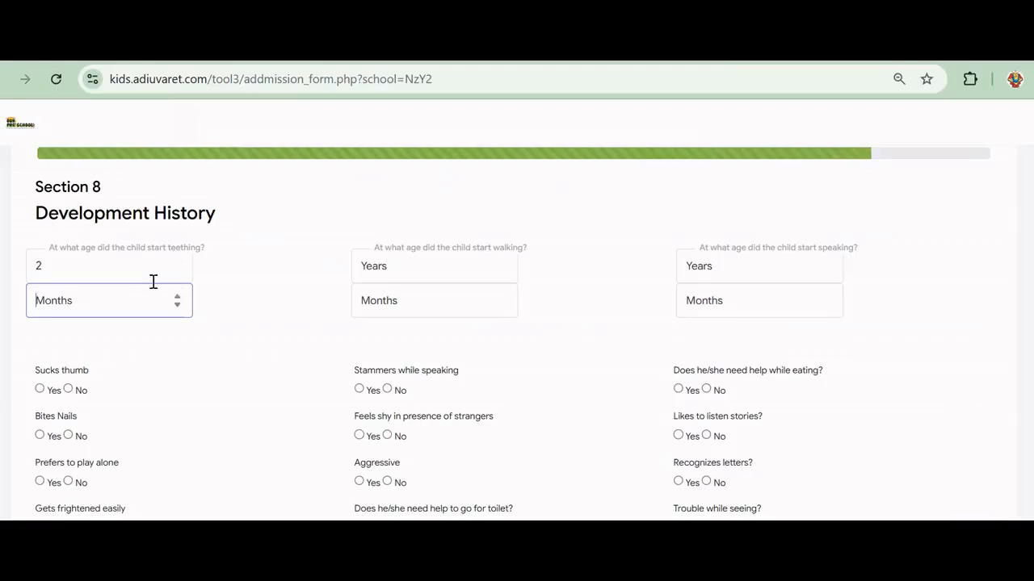
type("1")
Record walking at 1 year 6 months and speaking at 2 years 1 month
left_click(429, 277)
type("1")
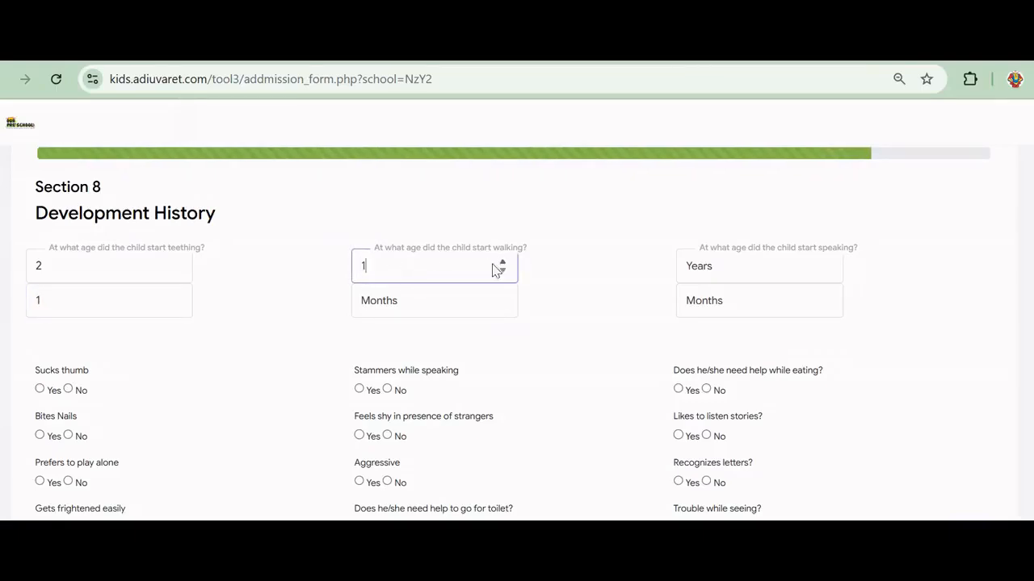
left_click(422, 307)
type("1")
left_click(502, 299)
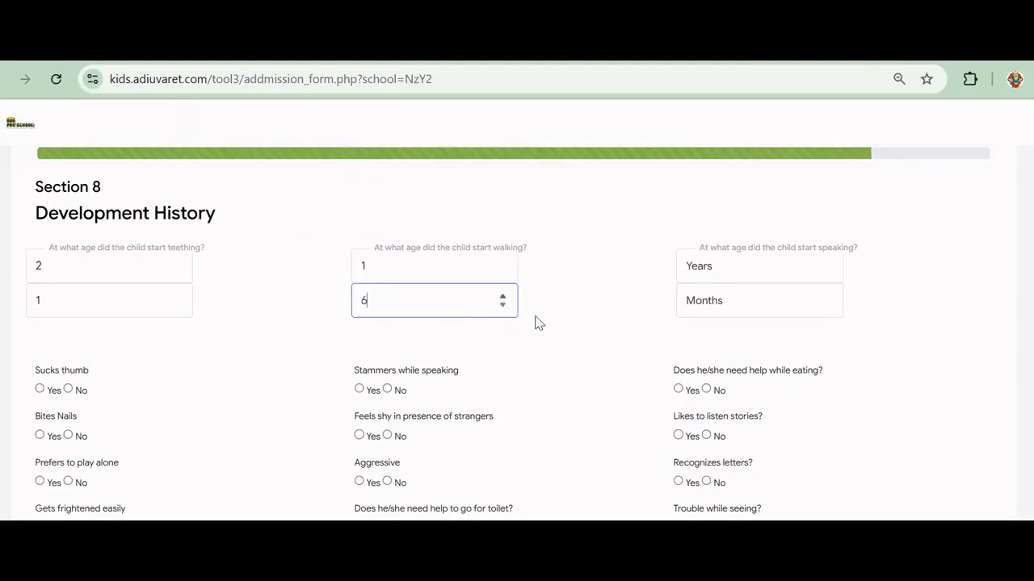
left_click(614, 358)
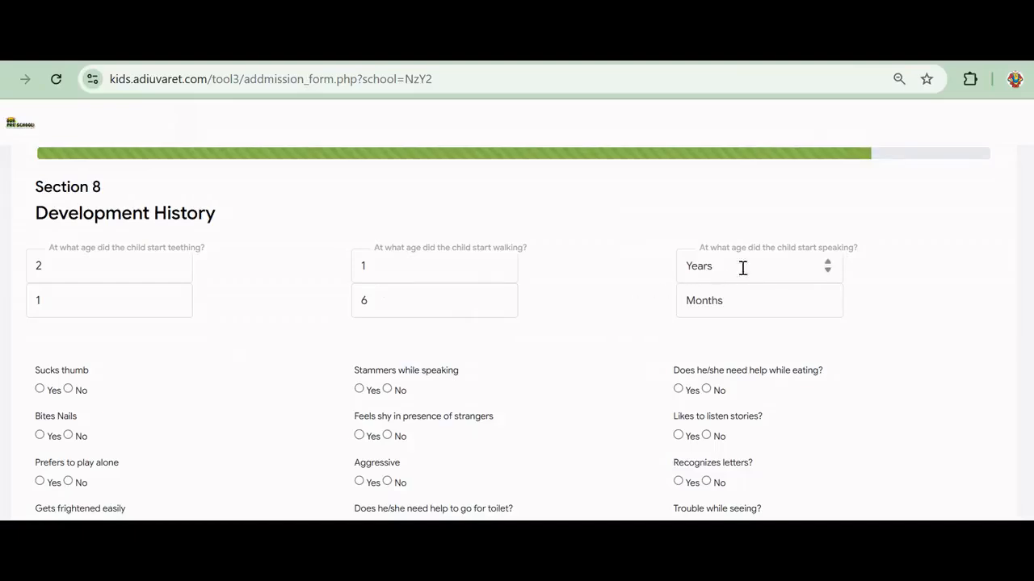
left_click(827, 266)
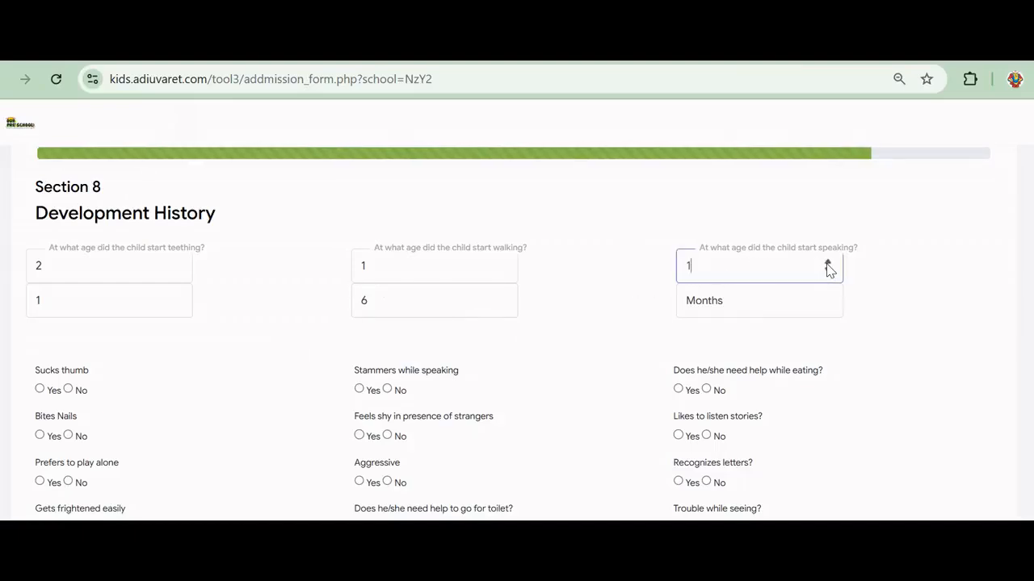
left_click(741, 299)
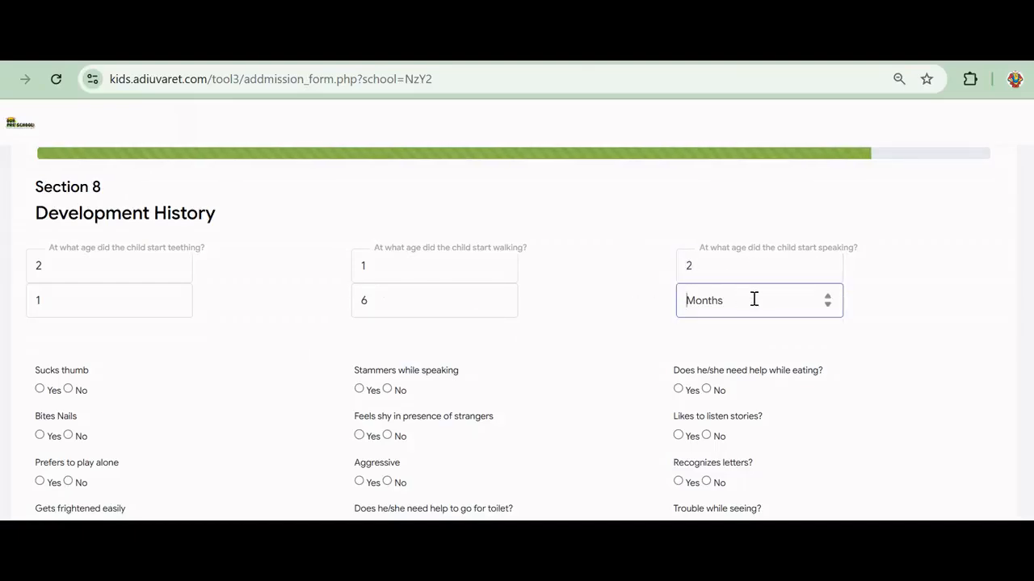
left_click(833, 297)
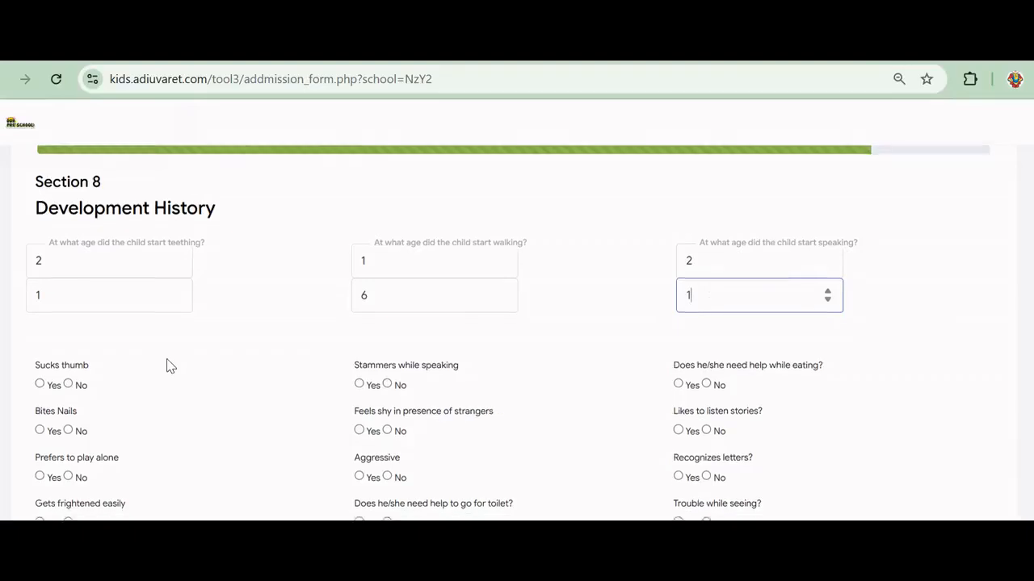
Enter favourite food 'QQQ', fears 'na', strength 'CHILD SINGS WELLL', and time spent 'playing and talking to others'
scroll(169, 365, "down", 2)
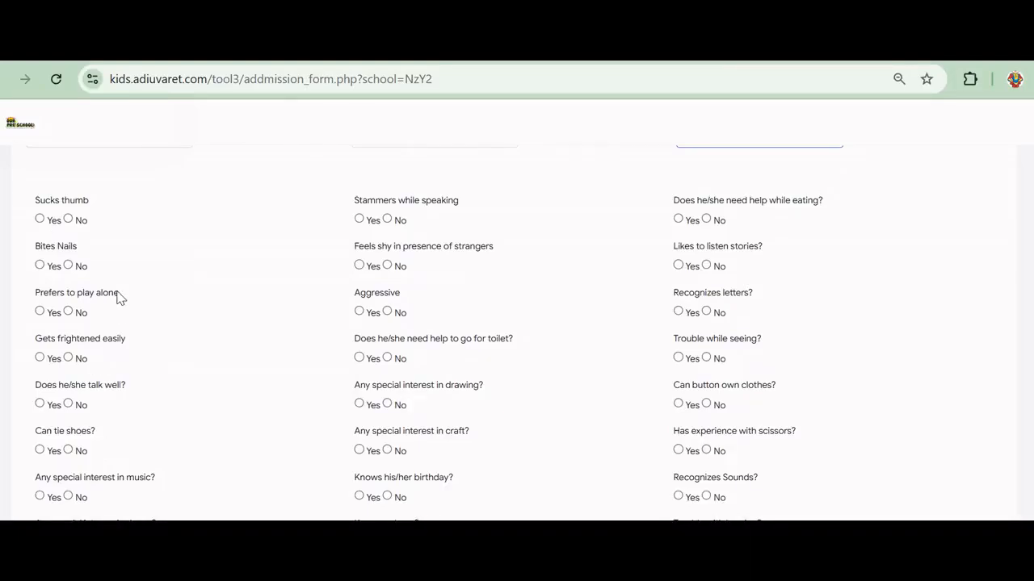
scroll(117, 297, "down", 3)
left_click(95, 384)
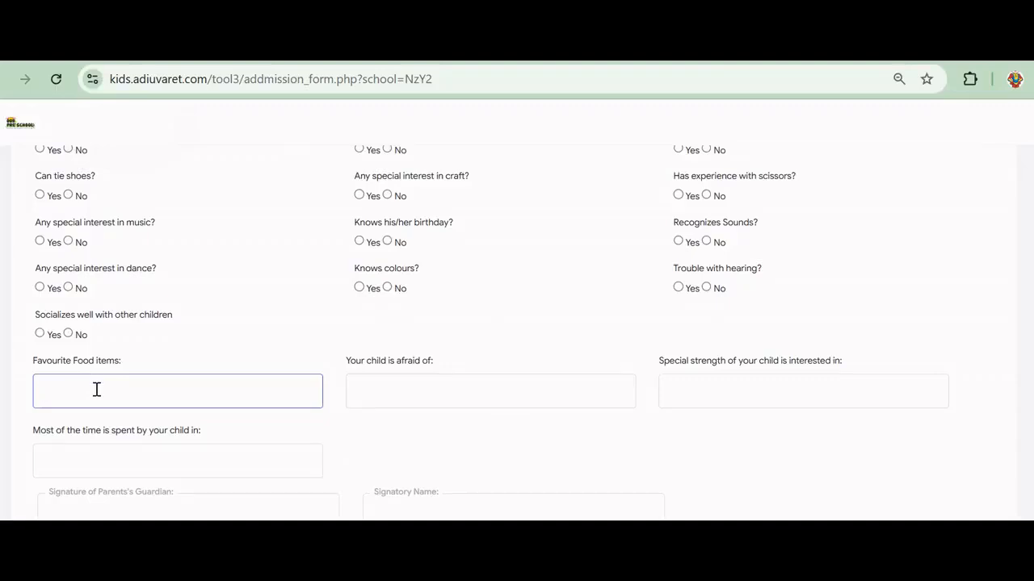
type("QQQ")
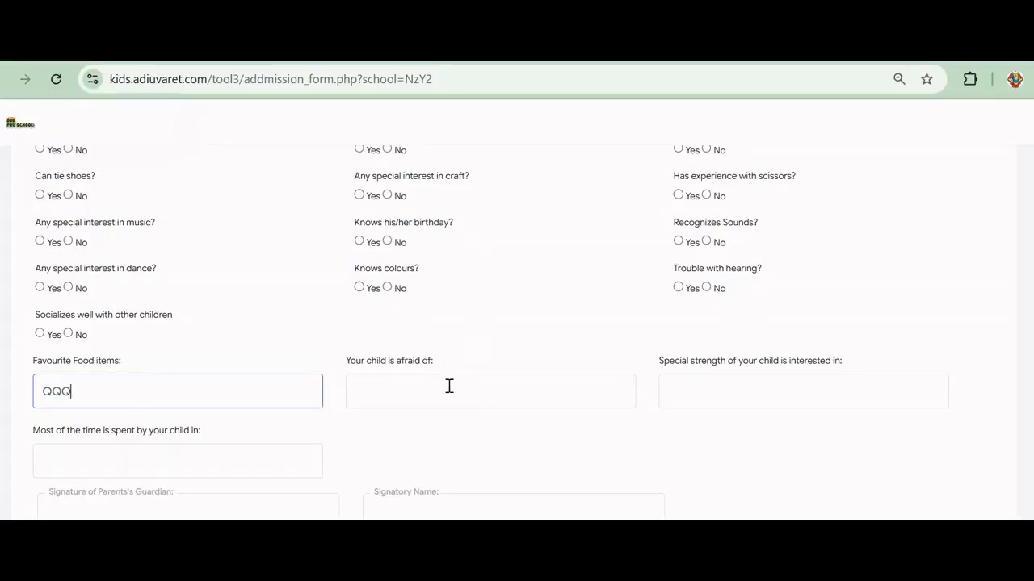
left_click(422, 403)
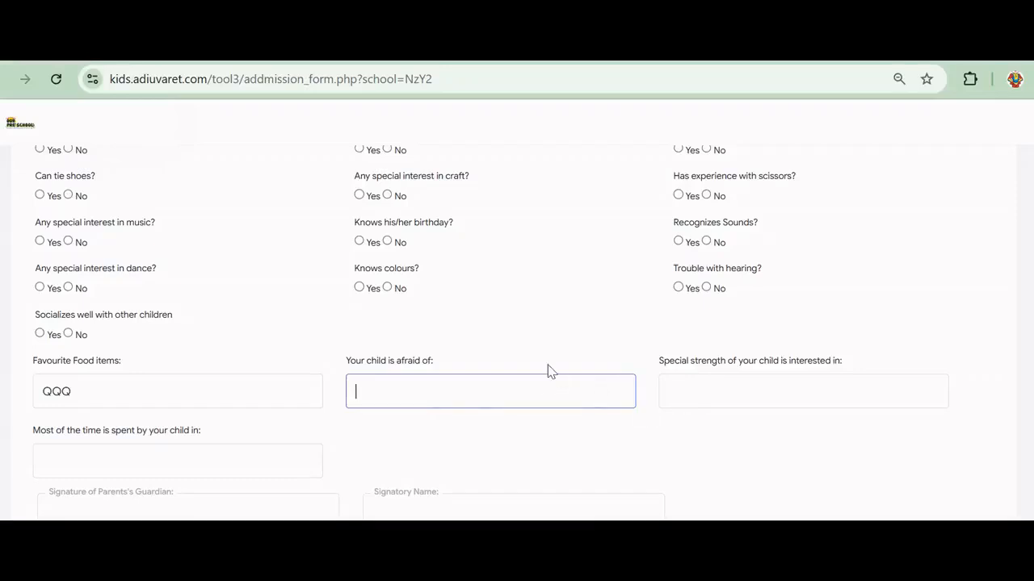
type("na")
left_click(751, 393)
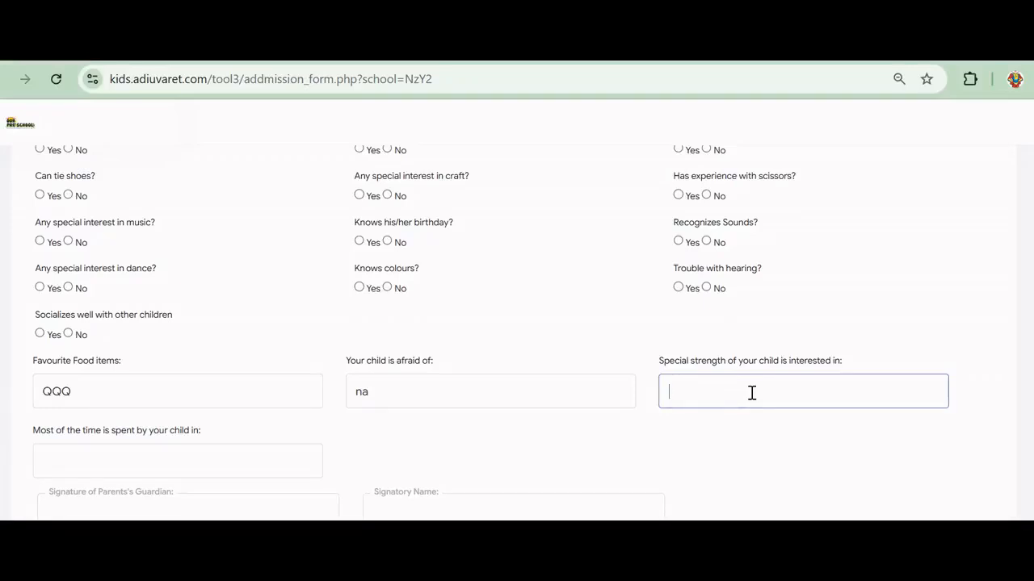
type("CHILD SINGS WELLL")
left_click(95, 452)
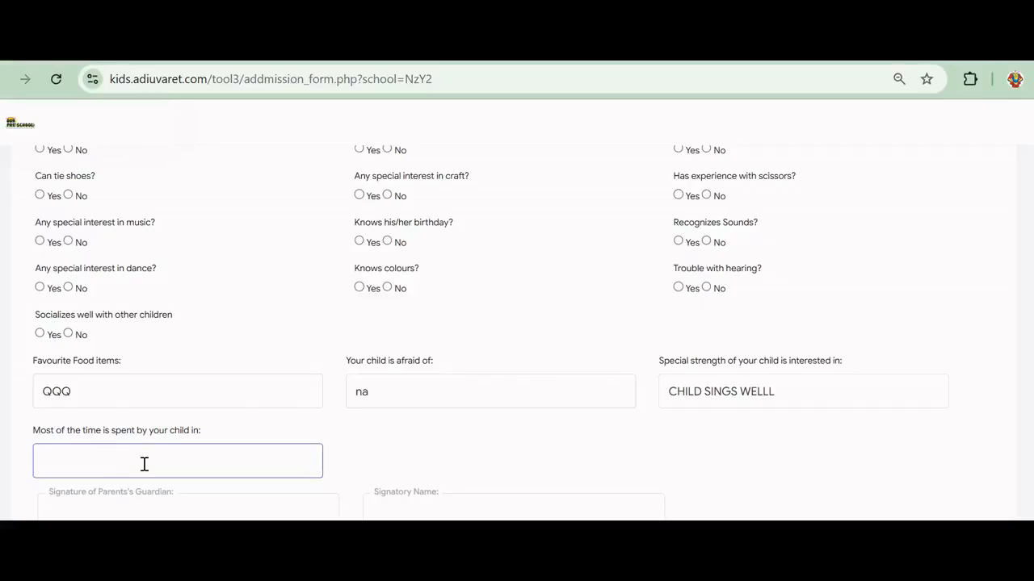
type("playing and talking to others")
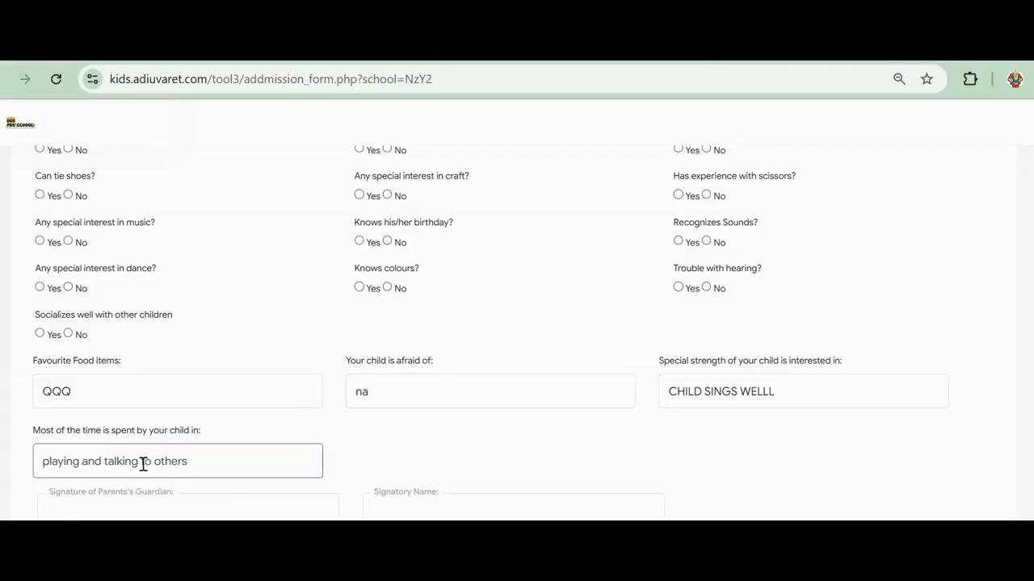
scroll(143, 464, "down", 1)
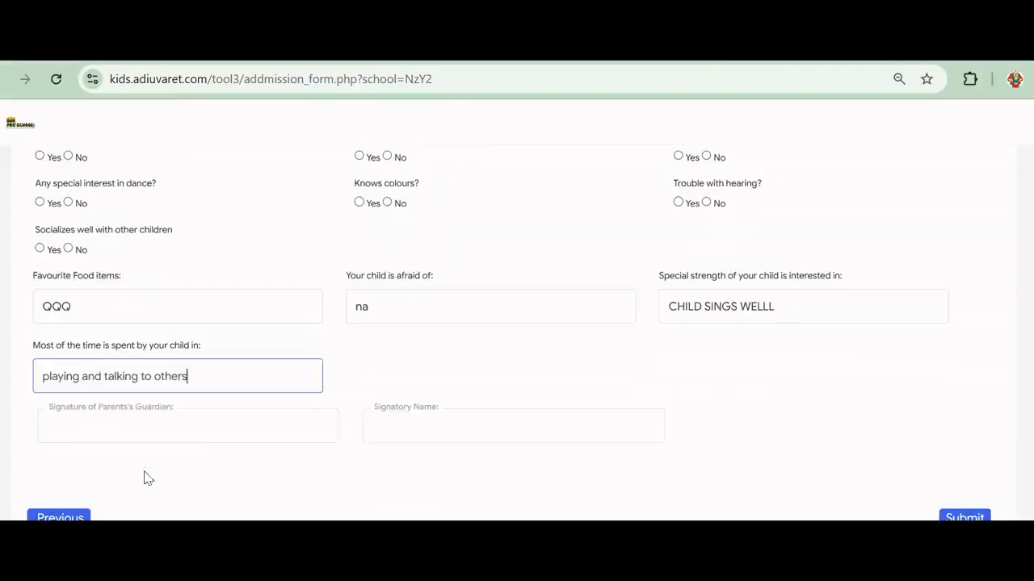
Enter the father's name as guardian signature and signatory name, then submit the admission form
left_click(144, 432)
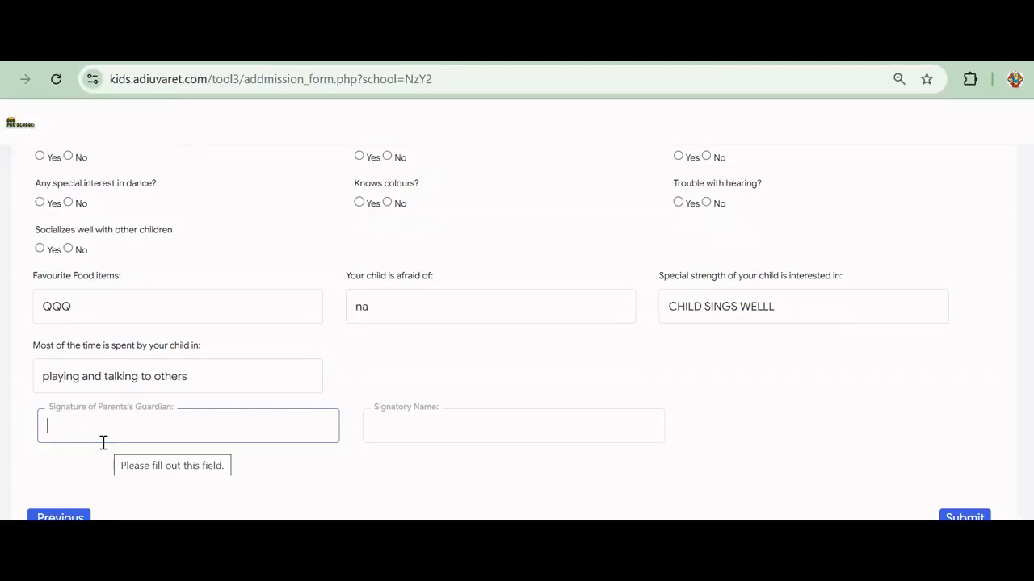
type("test father")
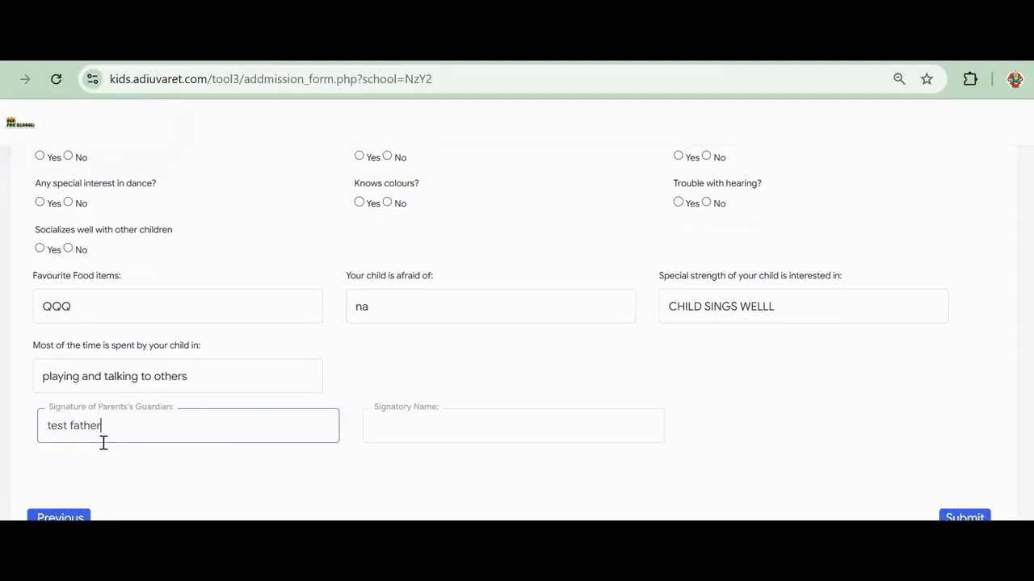
left_click(485, 424)
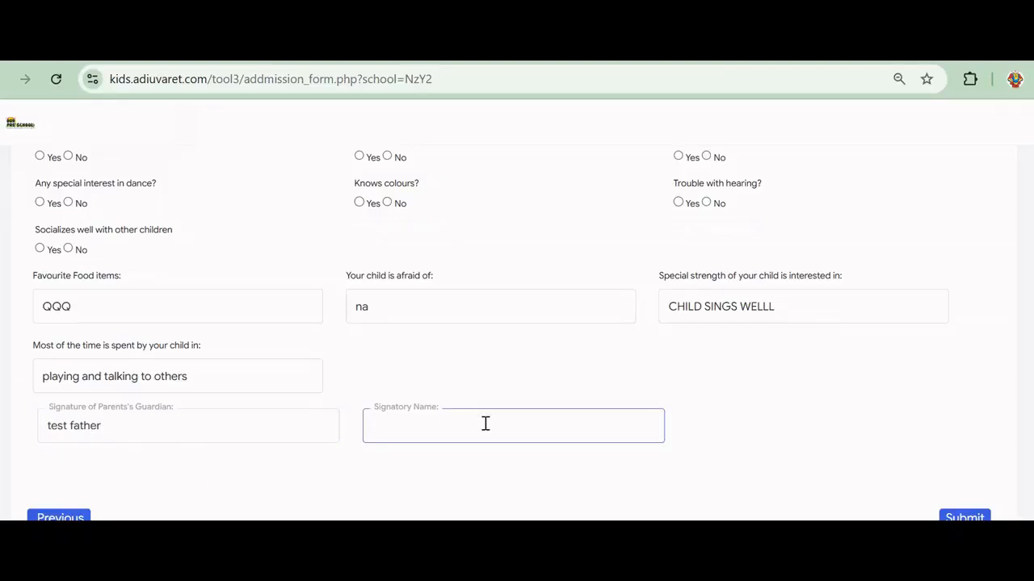
type("test Father")
scroll(424, 396, "down", 1)
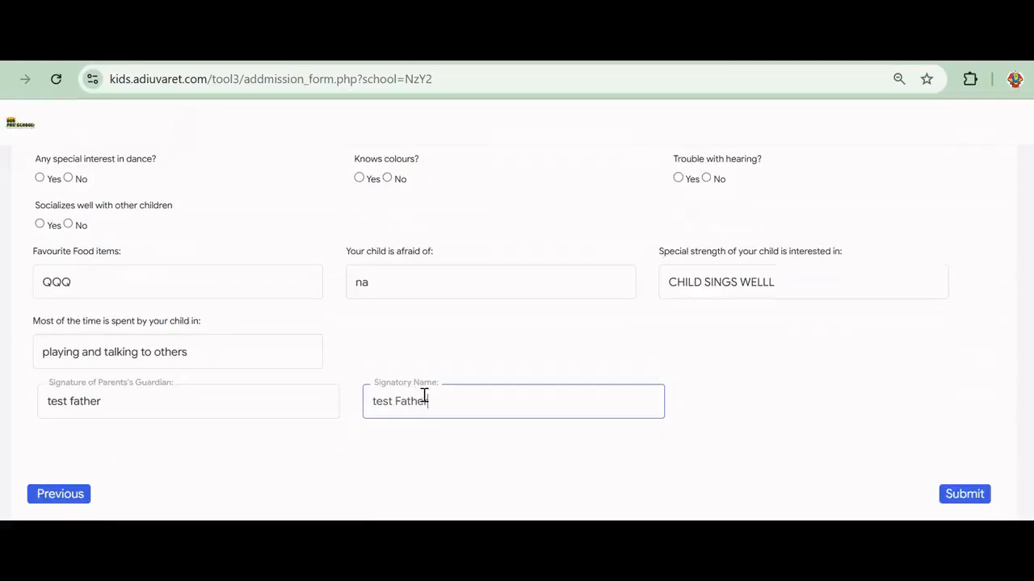
left_click(955, 495)
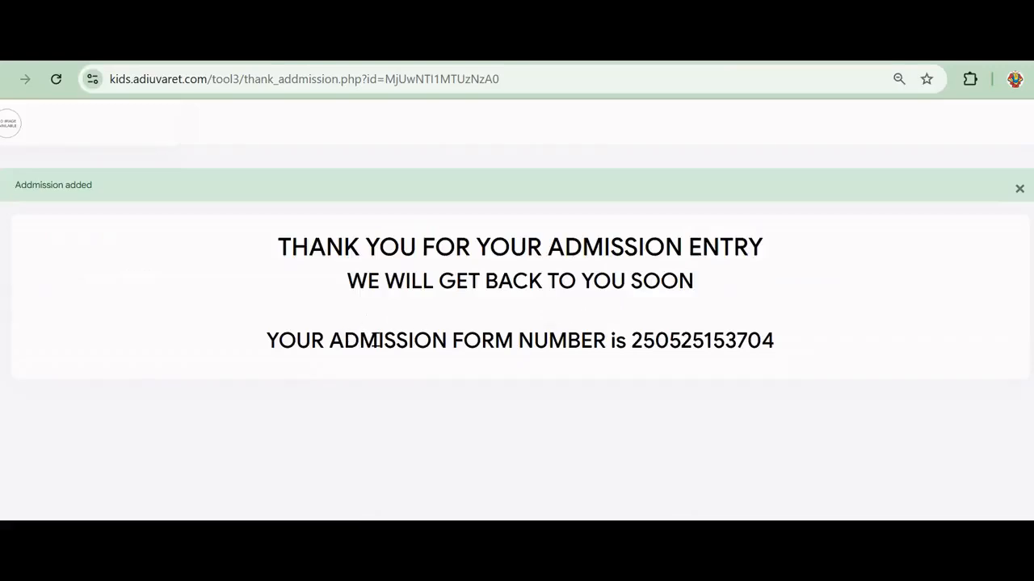
Select the new admission form number, then return to the admin Admissions list tab
left_click_drag(631, 341, 792, 348)
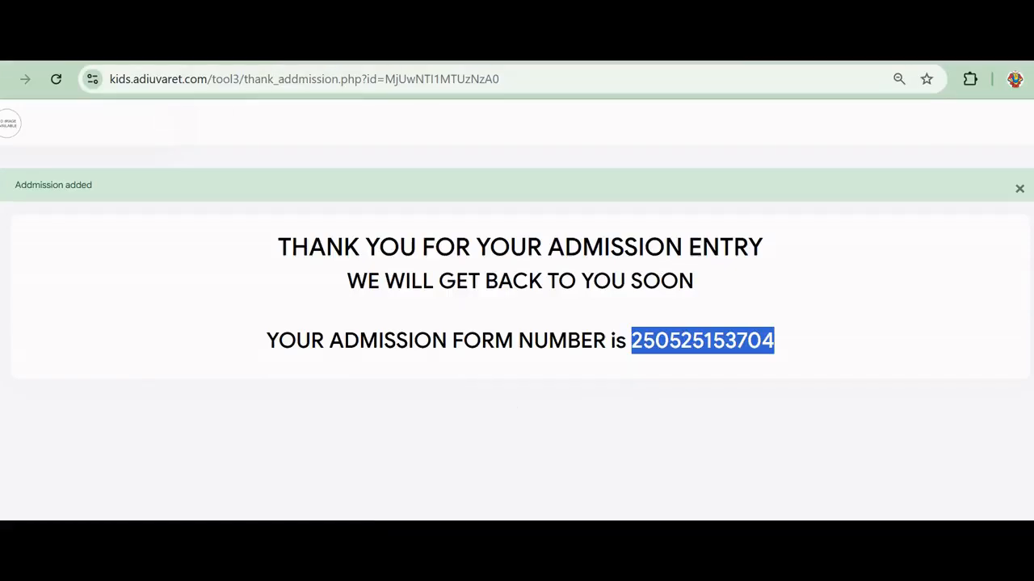
left_click(242, 48)
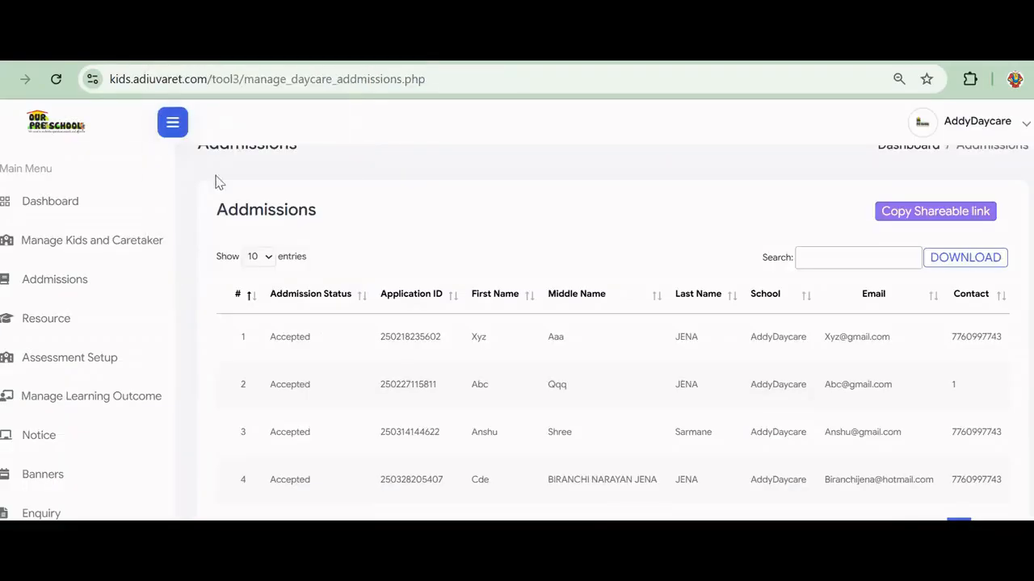
Reload Manage Daycare Admissions from the dashboard's Admissions menu
left_click(33, 206)
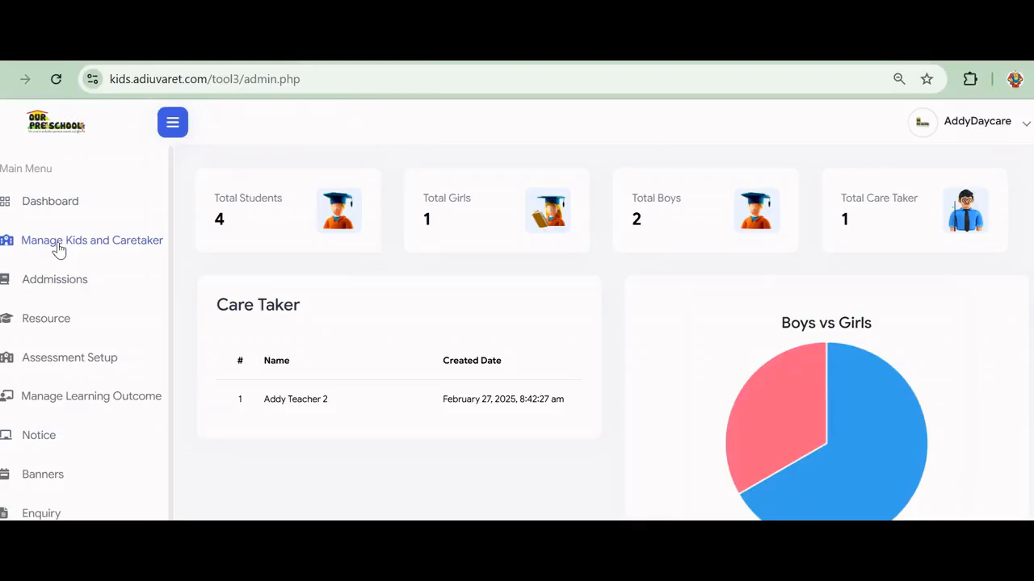
left_click(70, 289)
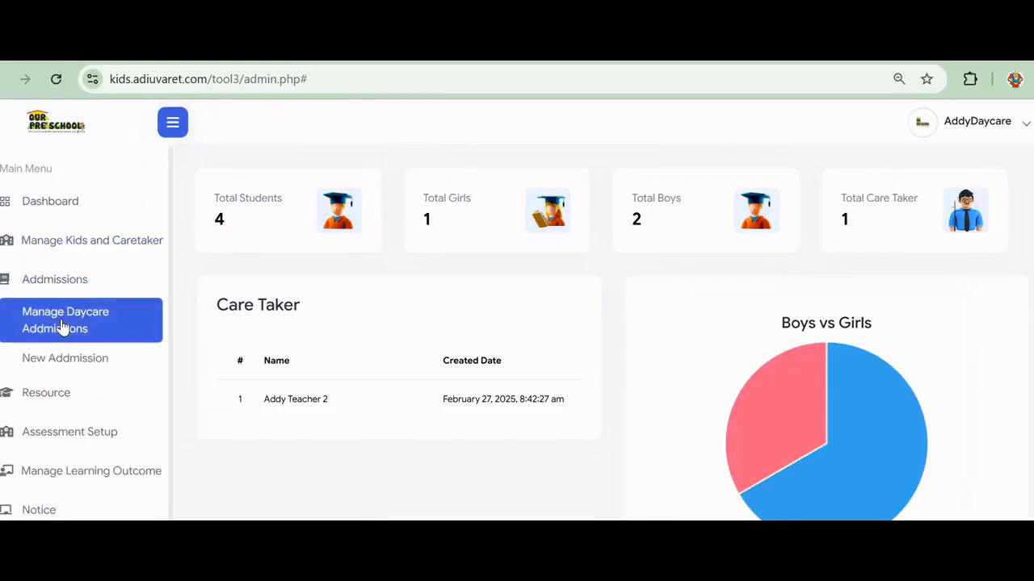
left_click(61, 327)
Locate Test Child's Pending admission in row 5 and open its Edit Admission page
scroll(332, 327, "down", 1)
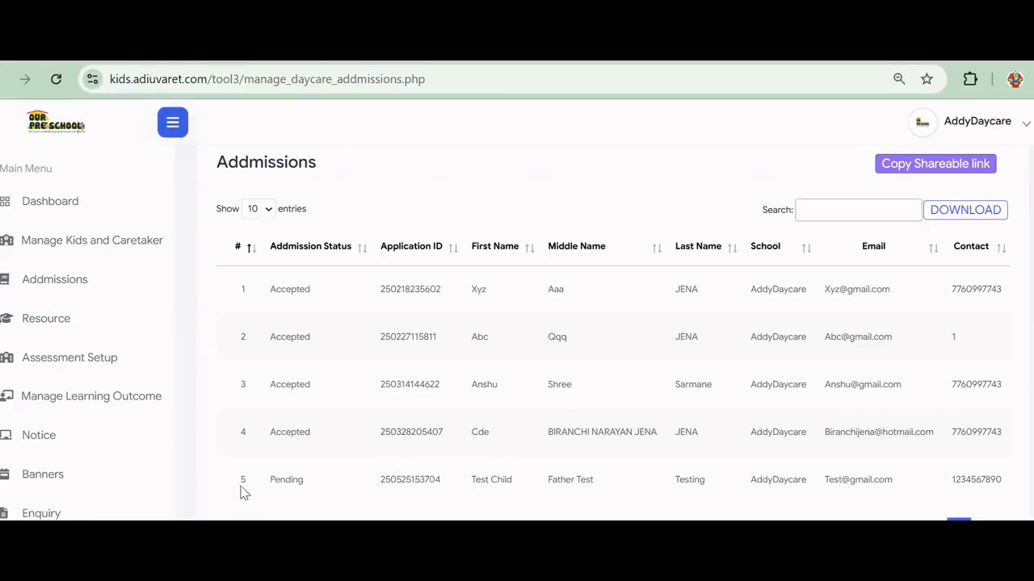
double_click(402, 479)
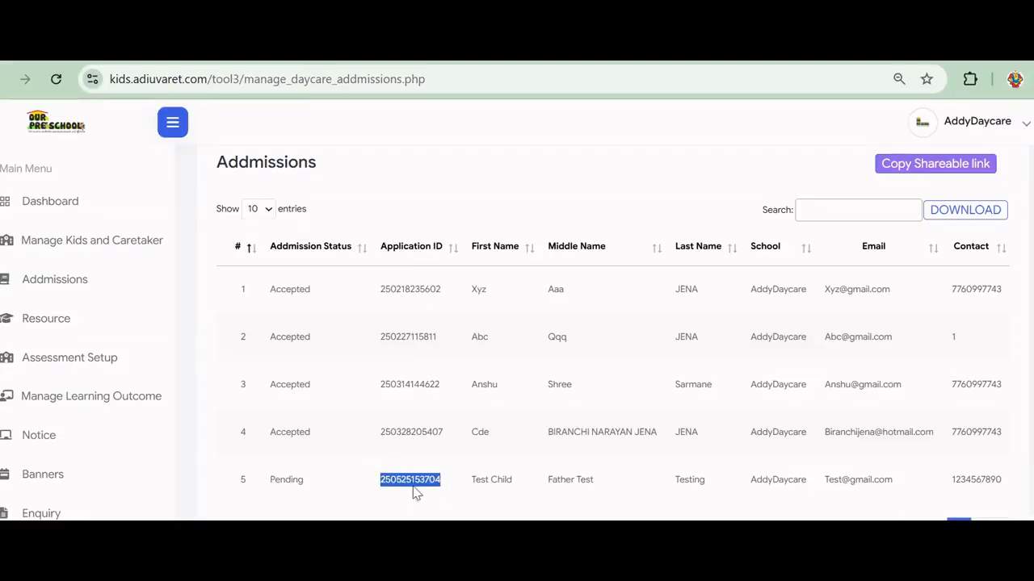
left_click(490, 480)
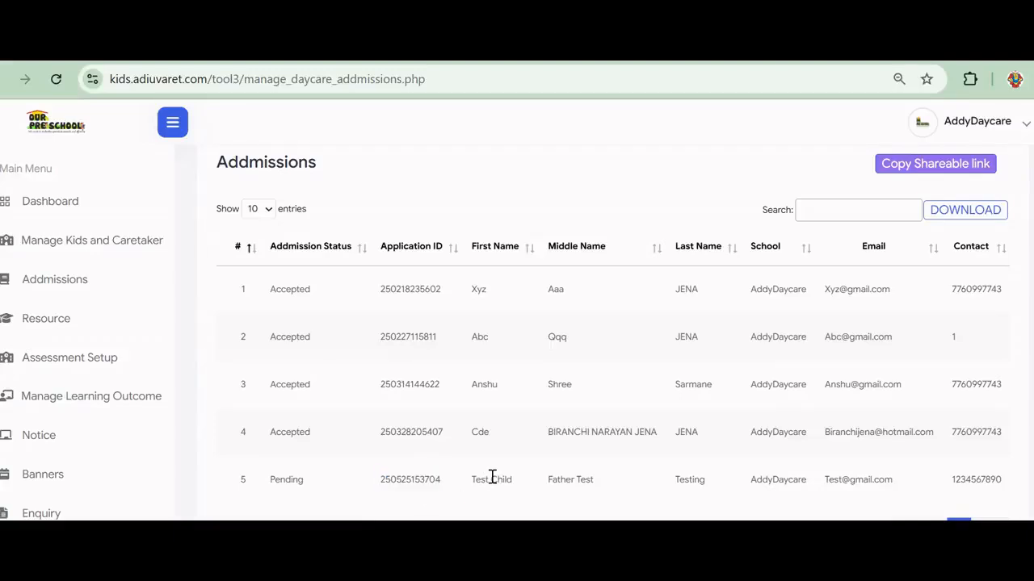
scroll(492, 476, "right", 4)
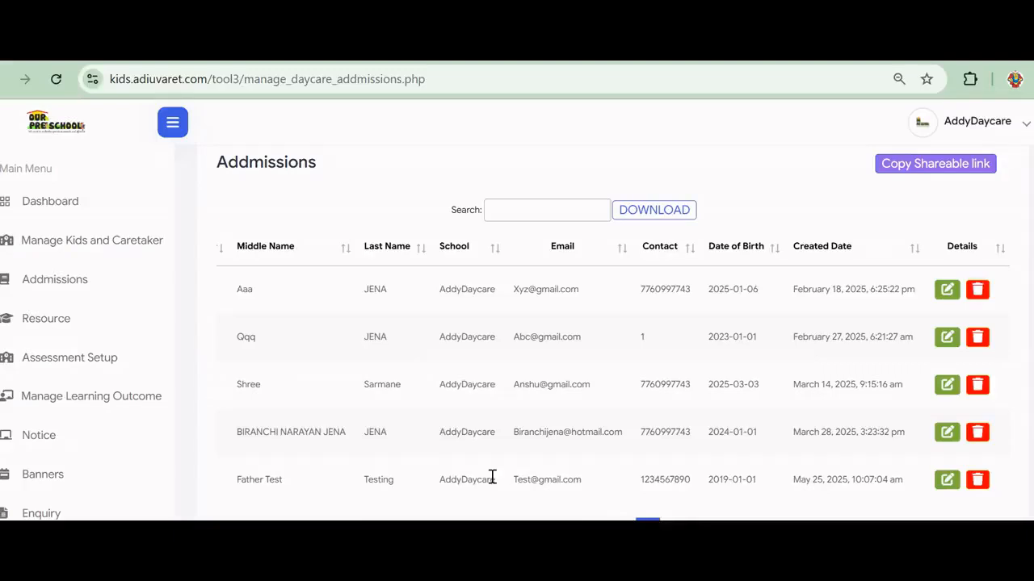
scroll(492, 477, "left", 4)
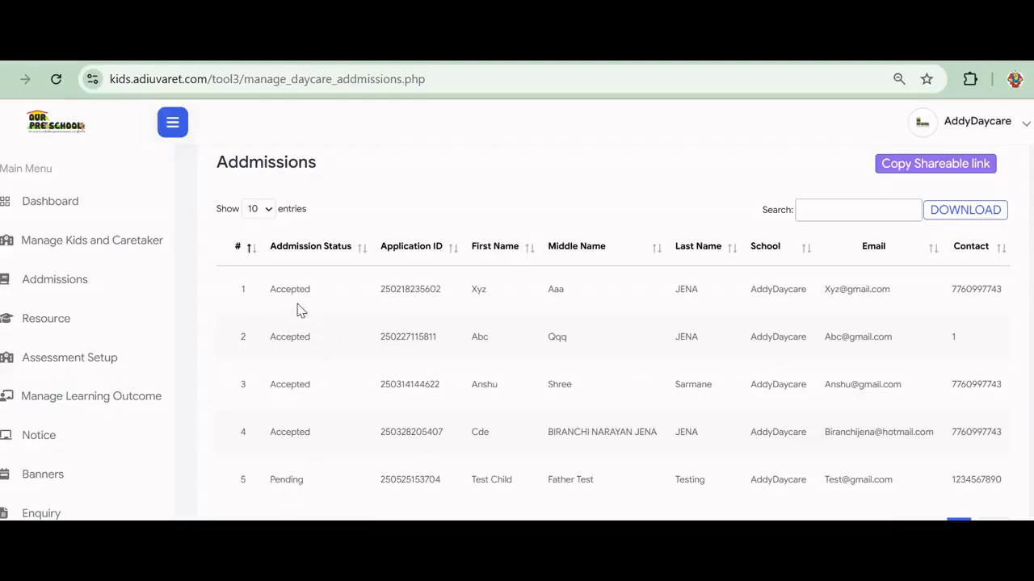
double_click(285, 480)
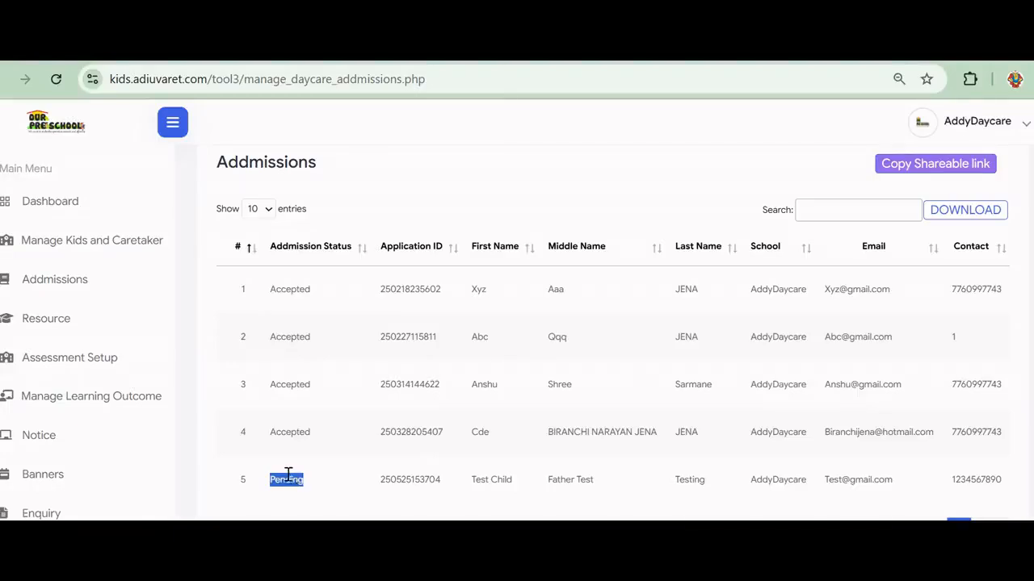
left_click(317, 494)
scroll(317, 494, "right", 5)
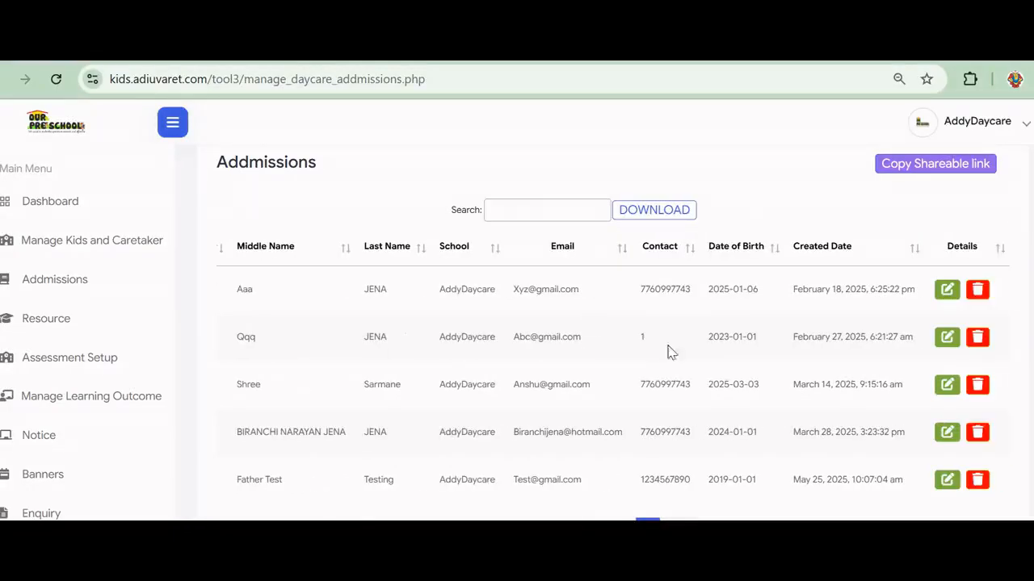
left_click(947, 481)
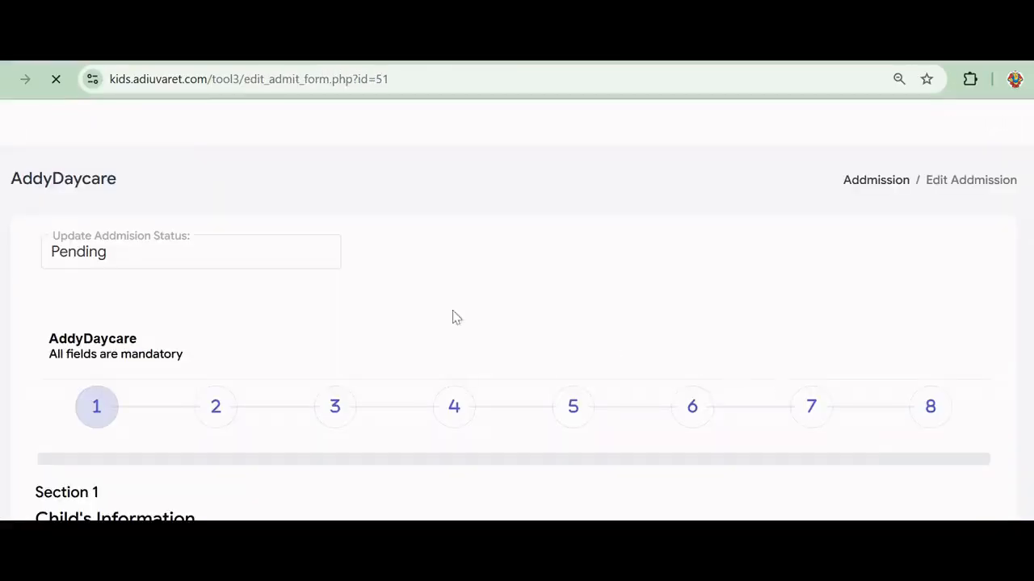
Change Test Child's admission status from Pending to Accepted
scroll(484, 311, "down", 6)
scroll(485, 313, "down", 2)
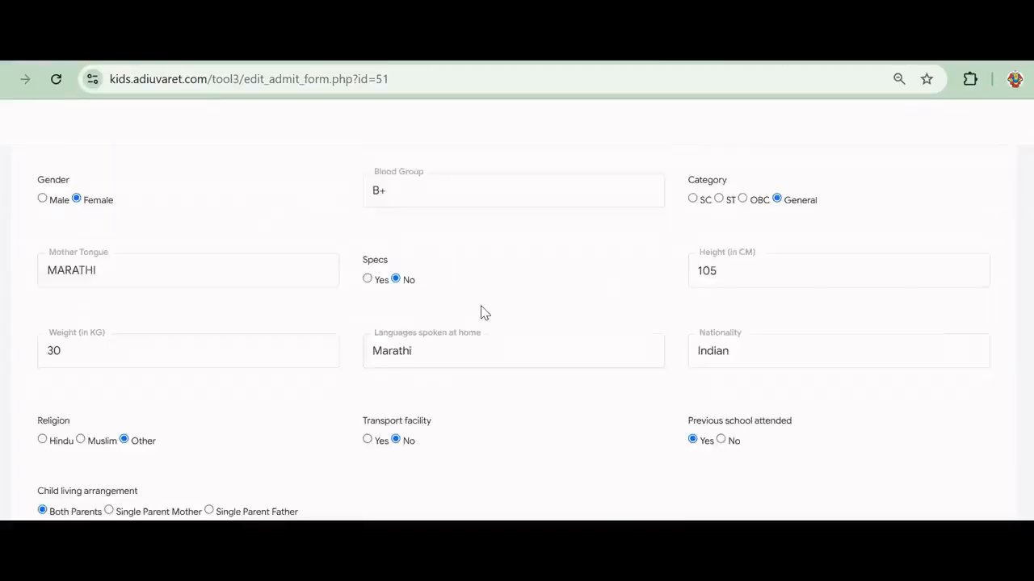
scroll(485, 314, "up", 5)
scroll(485, 314, "up", 3)
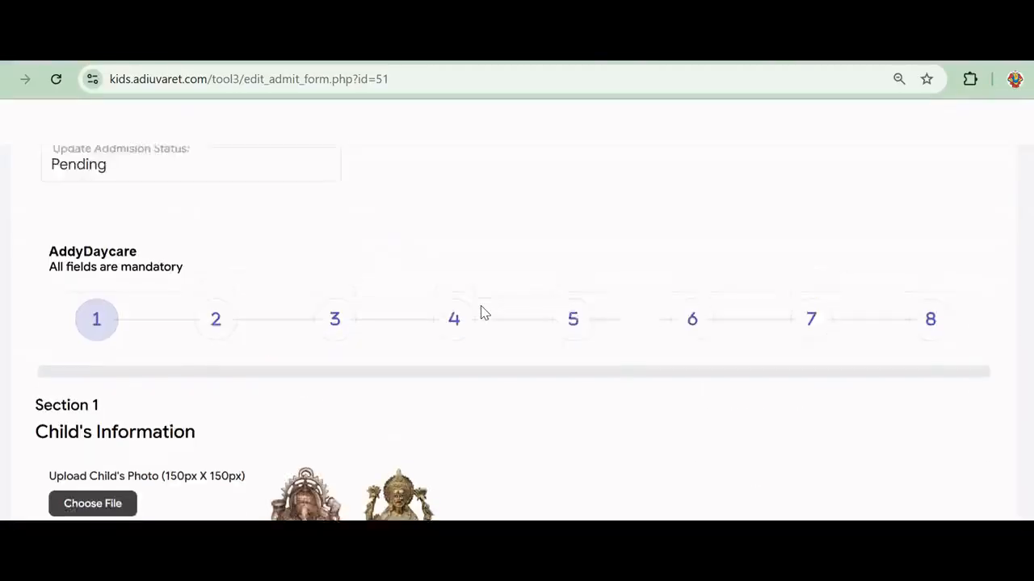
scroll(485, 313, "down", 7)
scroll(485, 313, "up", 4)
scroll(481, 313, "up", 4)
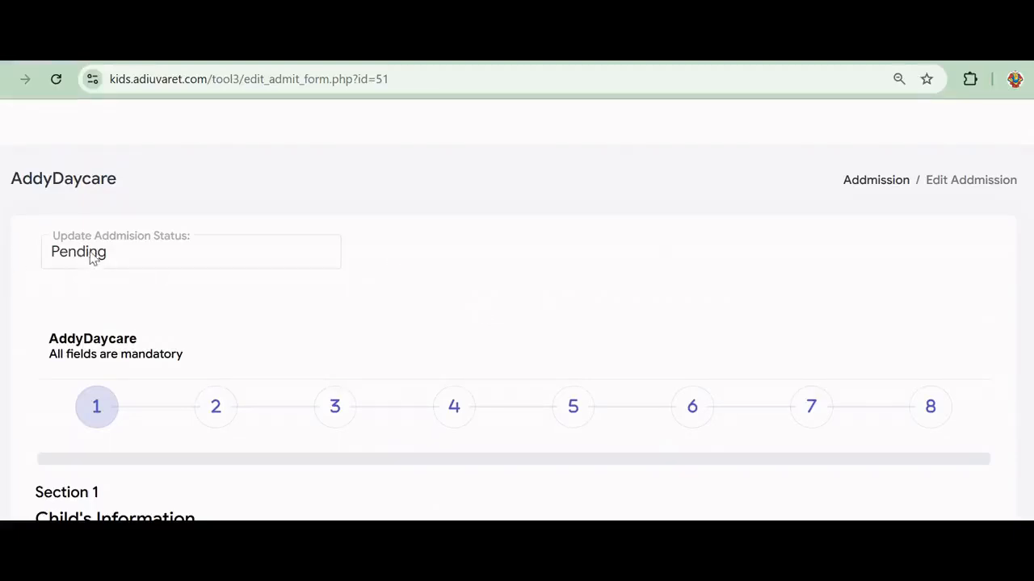
left_click(164, 257)
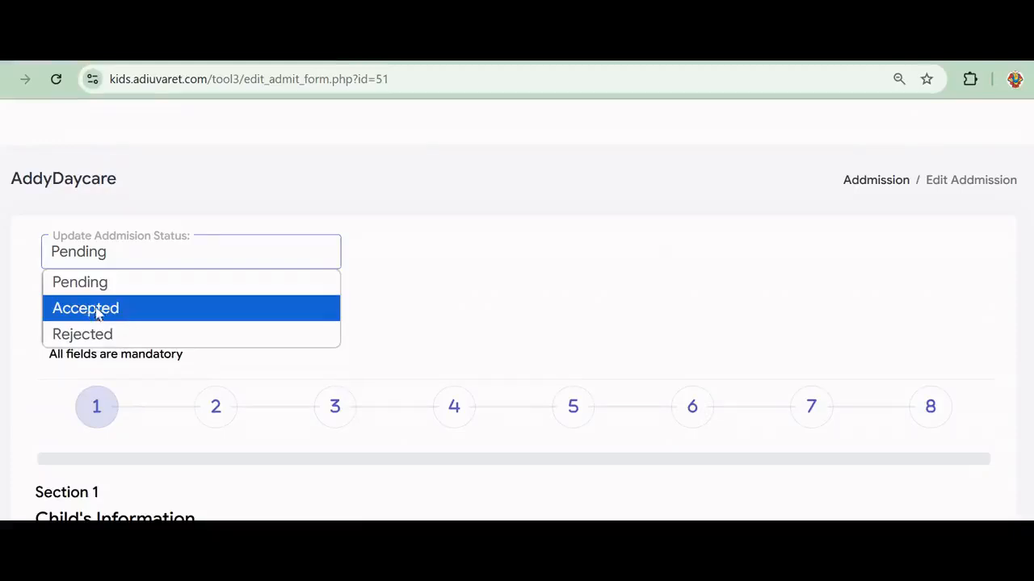
left_click(106, 317)
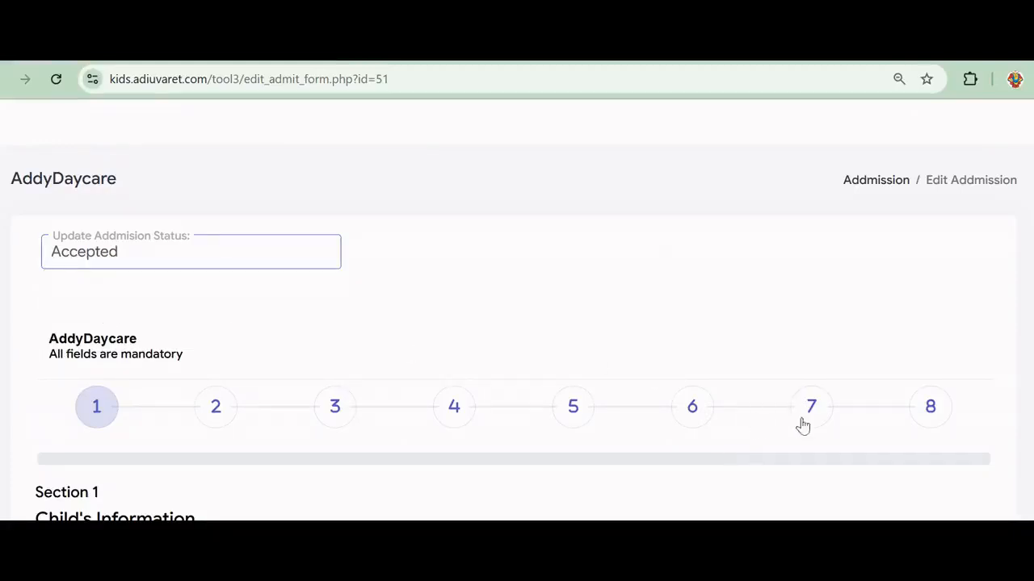
Jump to Section 8 and bring the Submit button into view
left_click(930, 408)
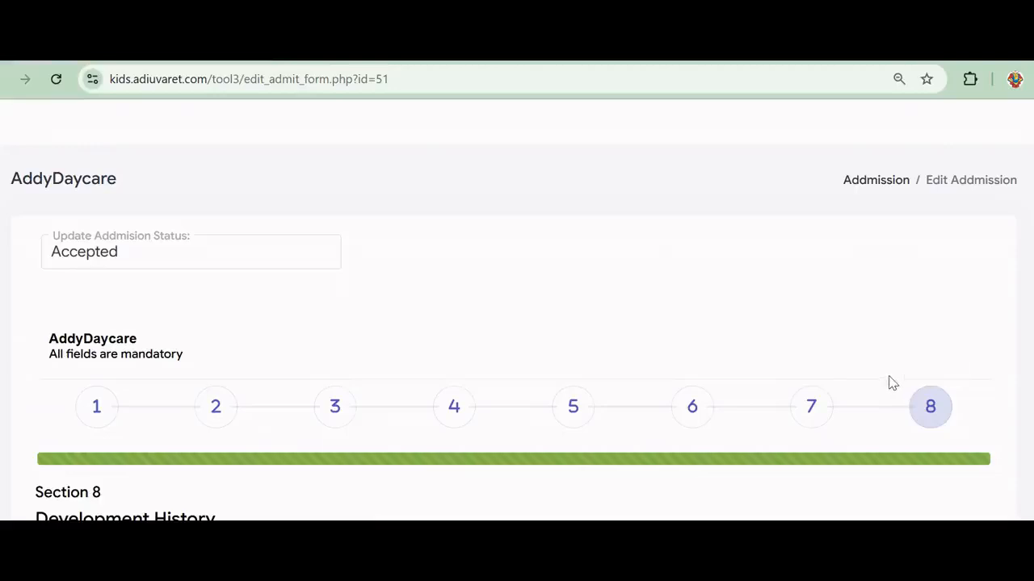
scroll(905, 325, "down", 5)
scroll(905, 326, "down", 10)
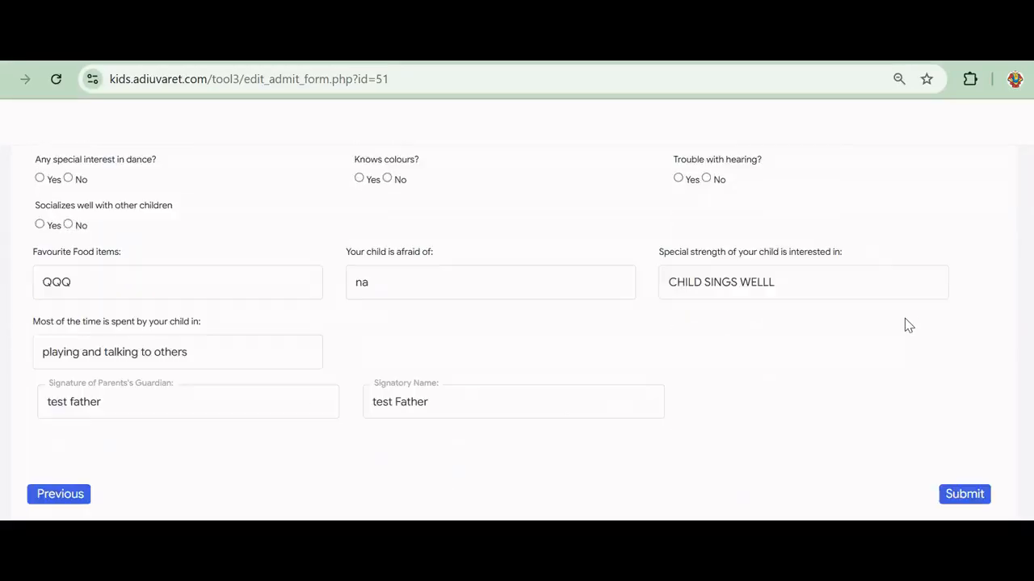
Save the status change and verify the fifth daycare admission now shows Accepted
left_click(950, 495)
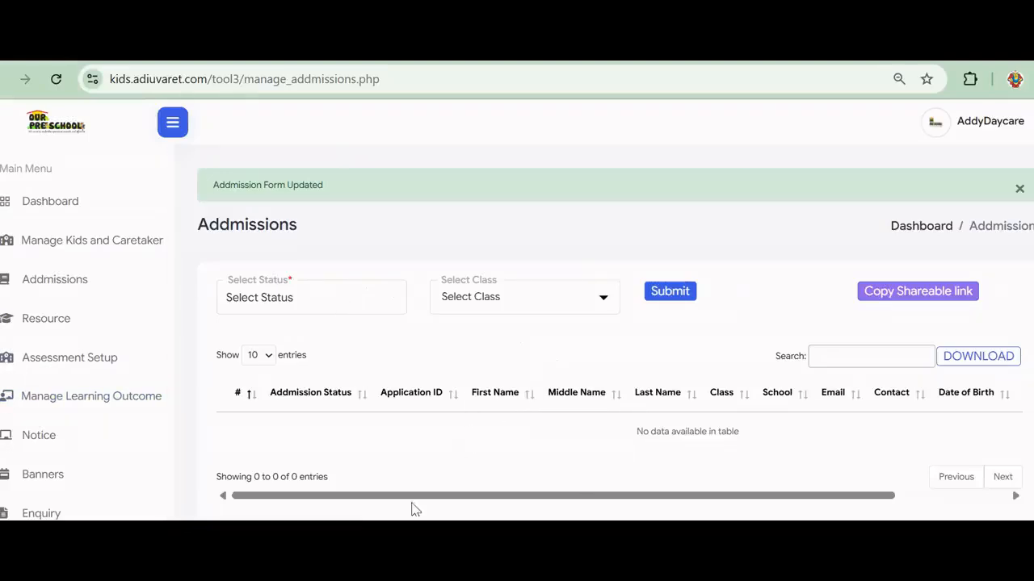
left_click(31, 280)
left_click(43, 326)
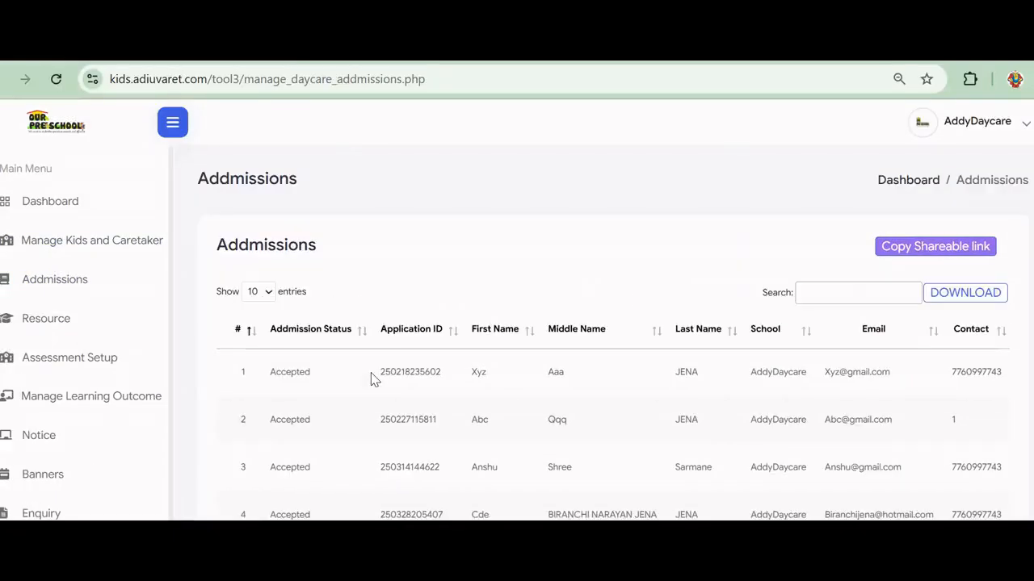
scroll(369, 376, "down", 1)
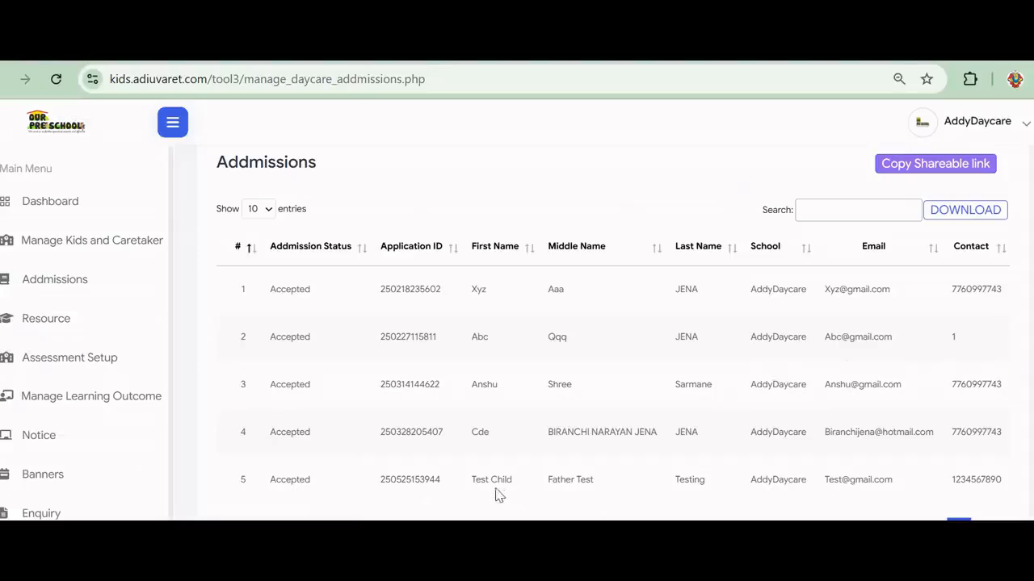
left_click_drag(475, 479, 721, 494)
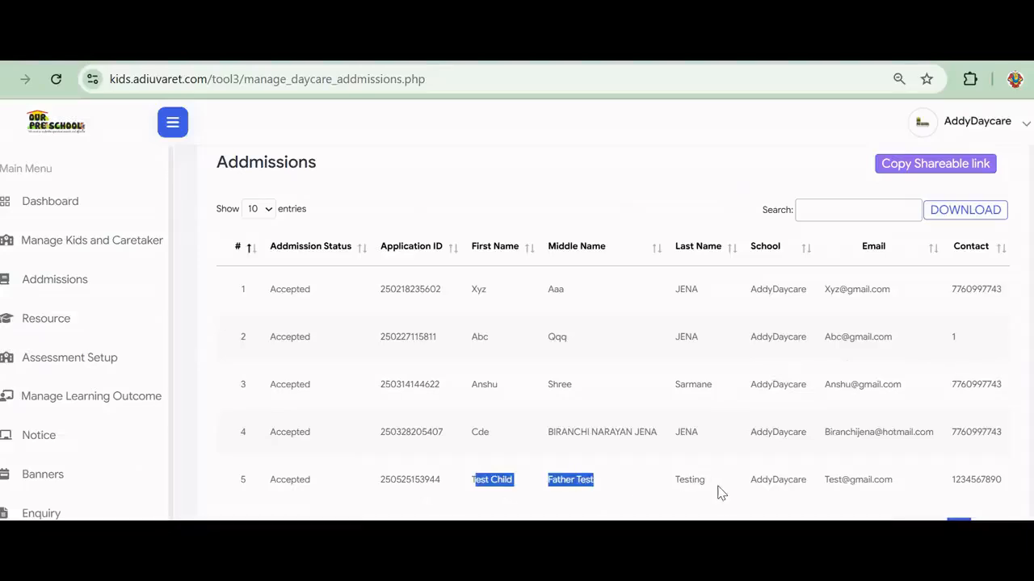
double_click(280, 479)
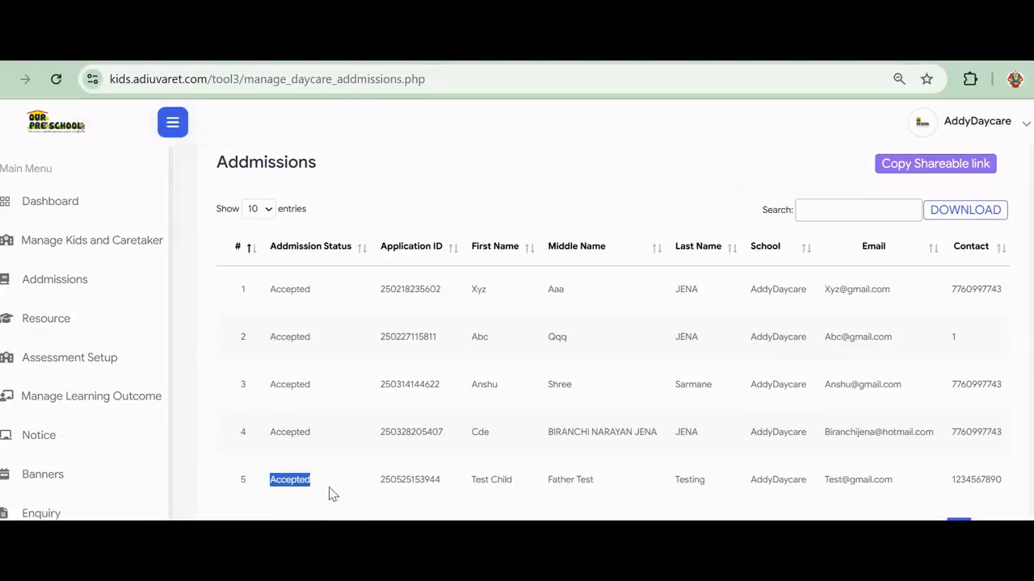